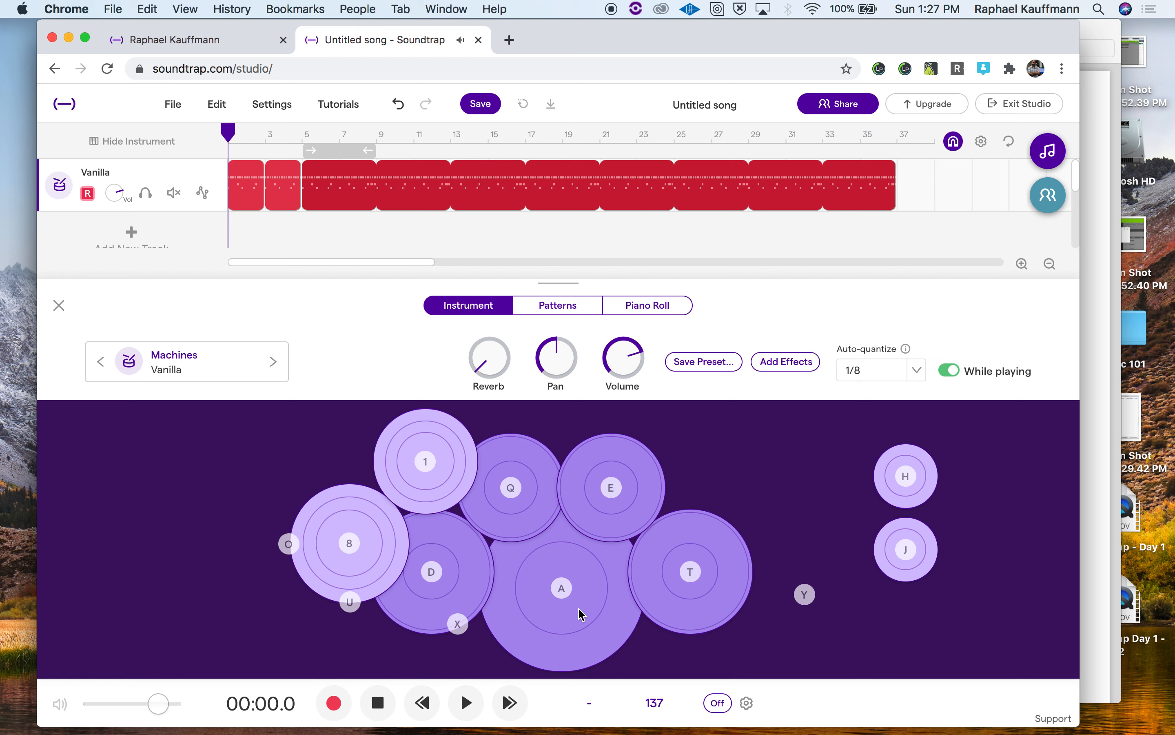
Audition the U, A and D drum pads of the Vanilla kit by playing a short beat
{"action": "left_click", "coordinate": [578, 608]}
{"action": "left_click", "coordinate": [581, 613]}
{"action": "key", "text": "u"}
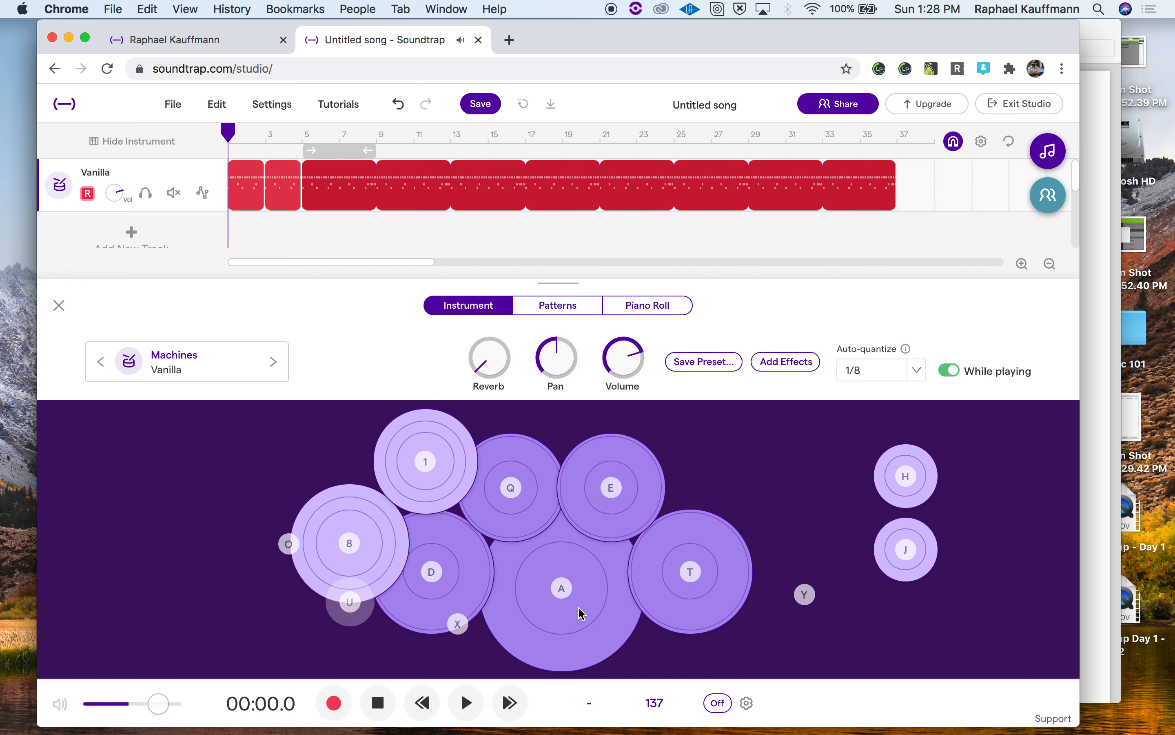
{"action": "key", "text": "u"}
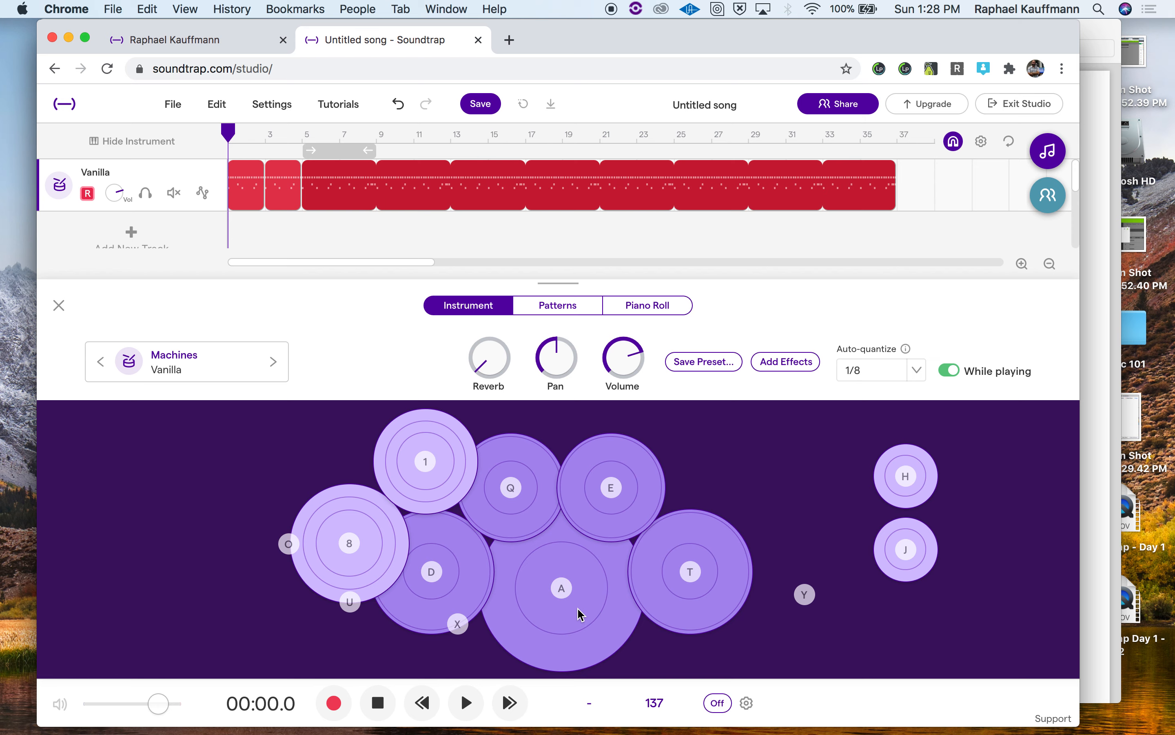
{"action": "left_click", "coordinate": [581, 613]}
{"action": "left_click", "coordinate": [581, 613]}
{"action": "key", "text": "u"}
{"action": "key", "text": "a"}
{"action": "key", "text": "d"}
{"action": "key", "text": "u"}
{"action": "key", "text": "a"}
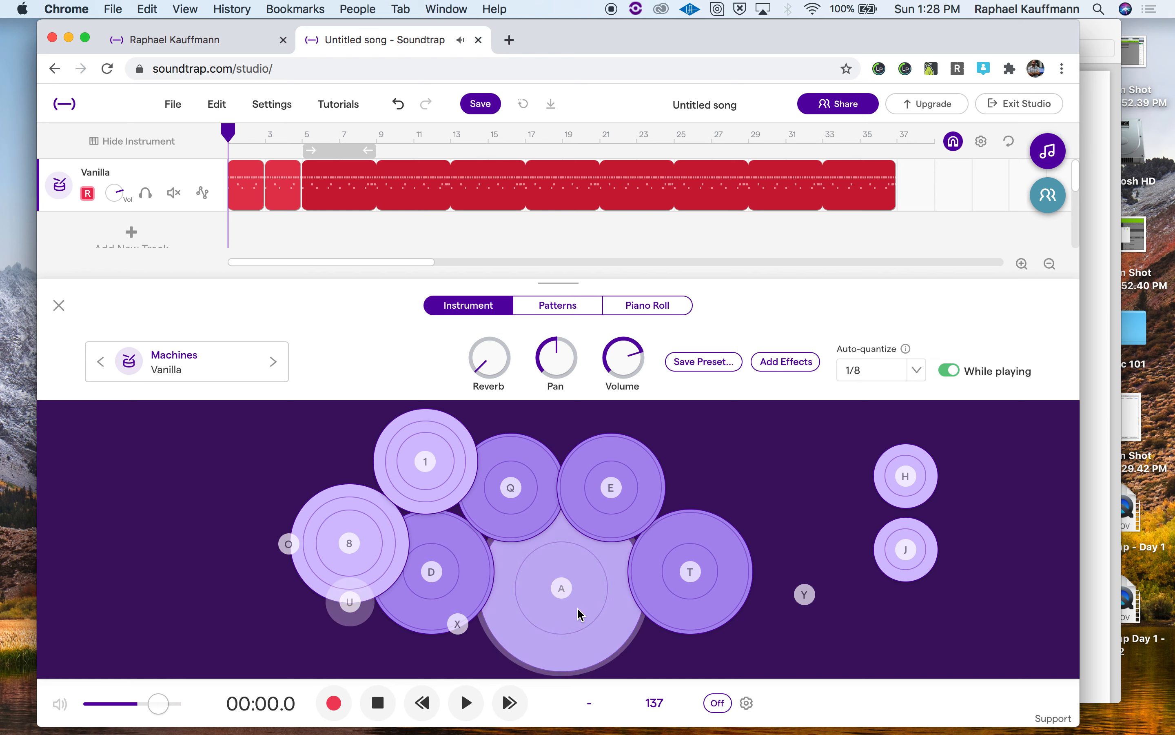
{"action": "key", "text": "u"}
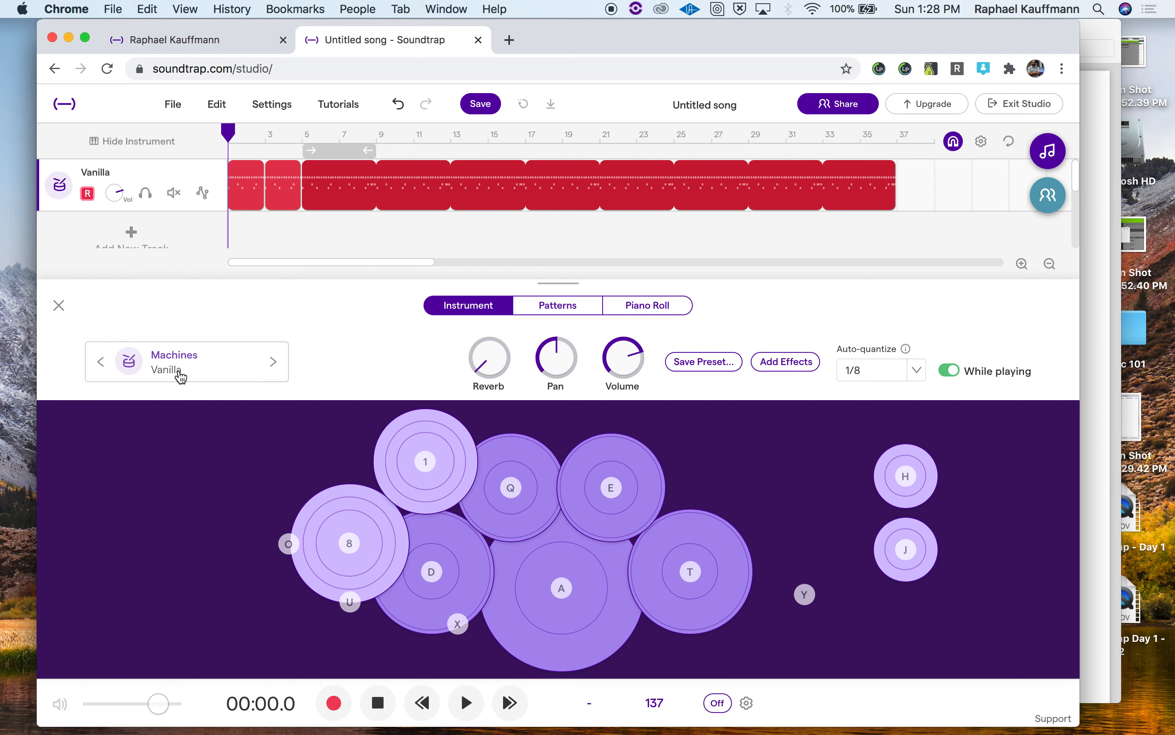
Change the drum track's preset to Caffeine from the Machines drums and play back a short stretch of the beat
{"action": "left_click", "coordinate": [209, 372]}
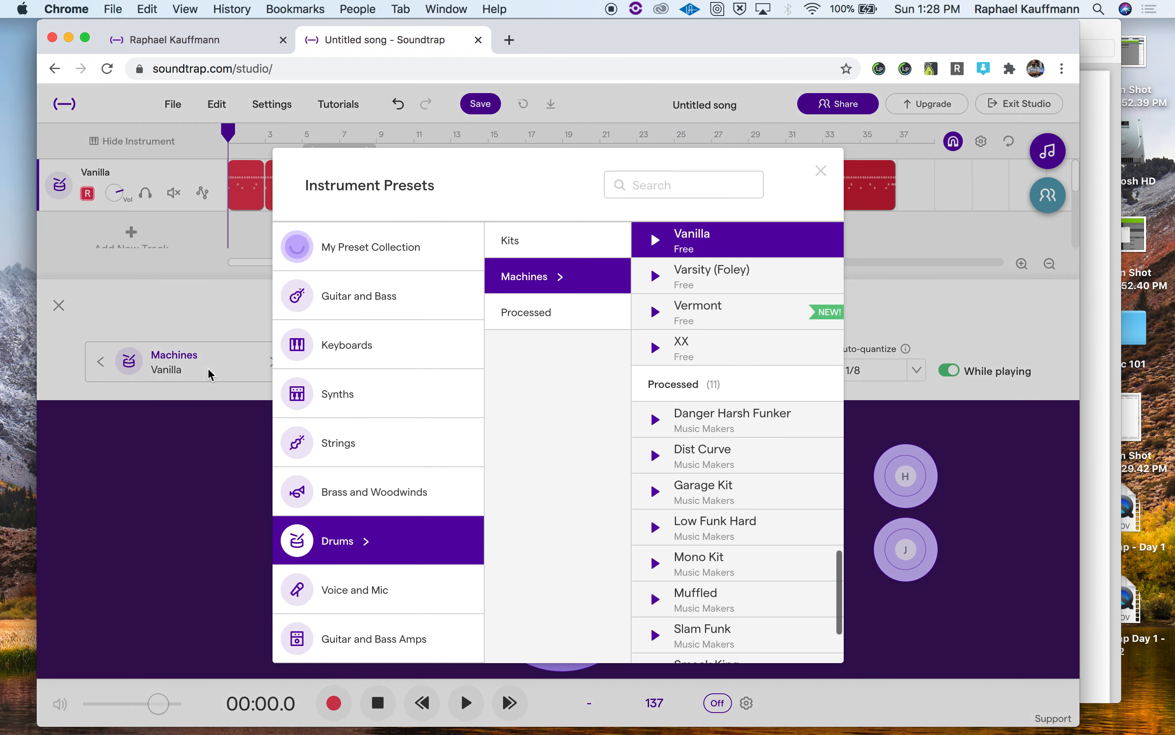
{"action": "left_click", "coordinate": [543, 243]}
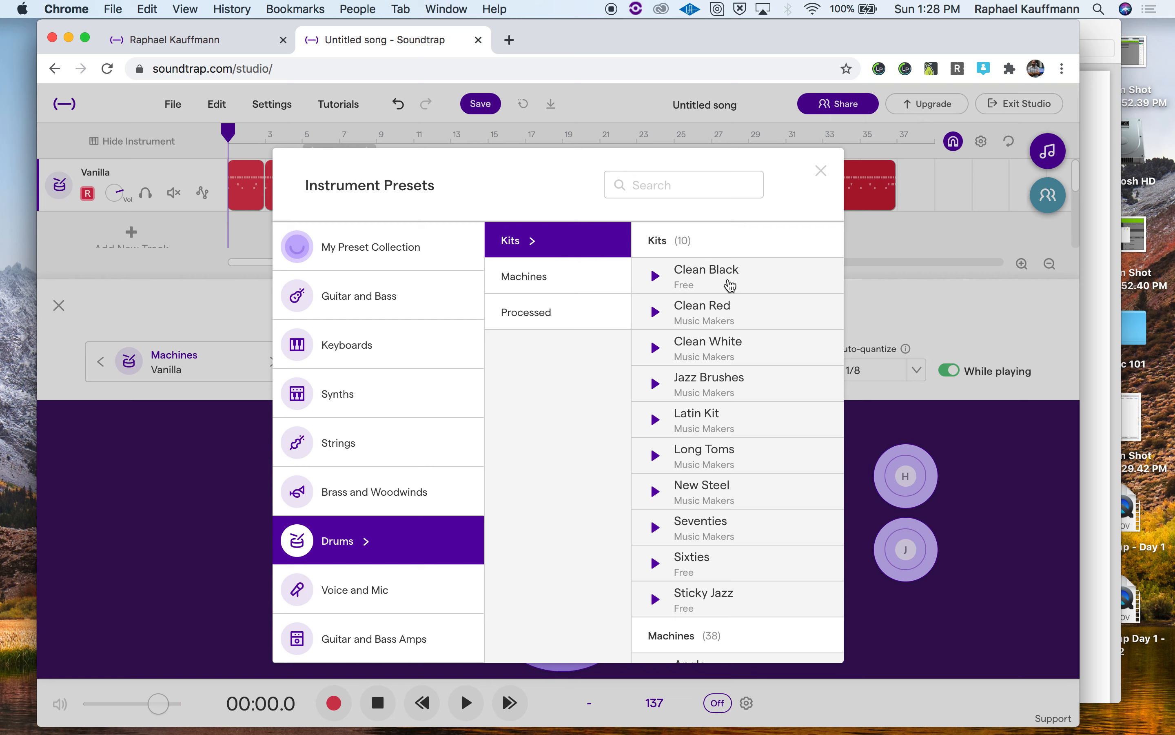
{"action": "scroll", "coordinate": [729, 398], "scroll_direction": "down", "scroll_amount": 2}
{"action": "scroll", "coordinate": [728, 398], "scroll_direction": "down", "scroll_amount": 5}
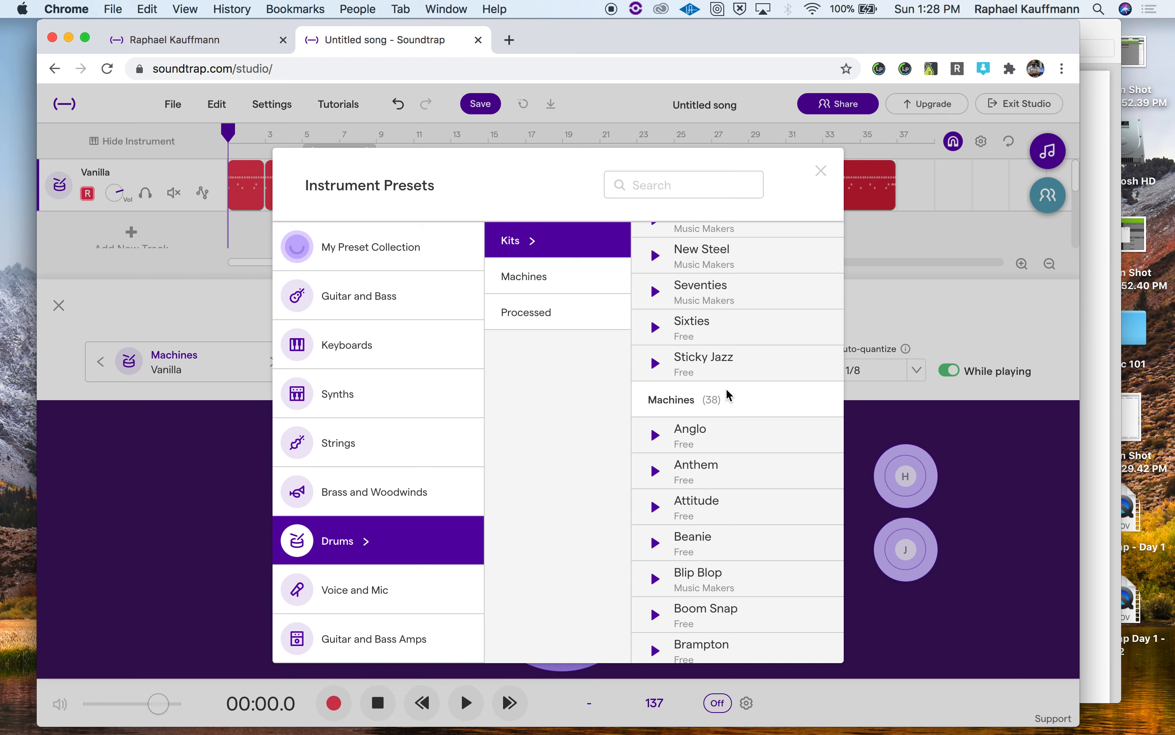
{"action": "scroll", "coordinate": [729, 397], "scroll_direction": "down", "scroll_amount": 12}
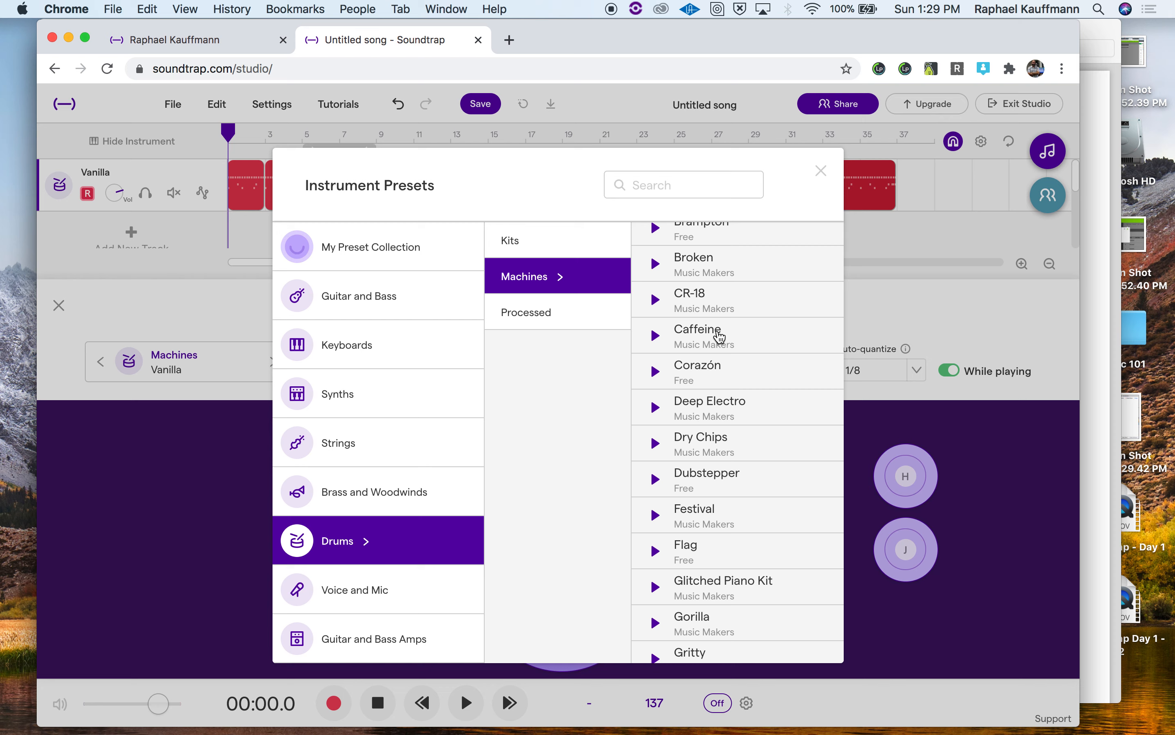
{"action": "left_click", "coordinate": [720, 336]}
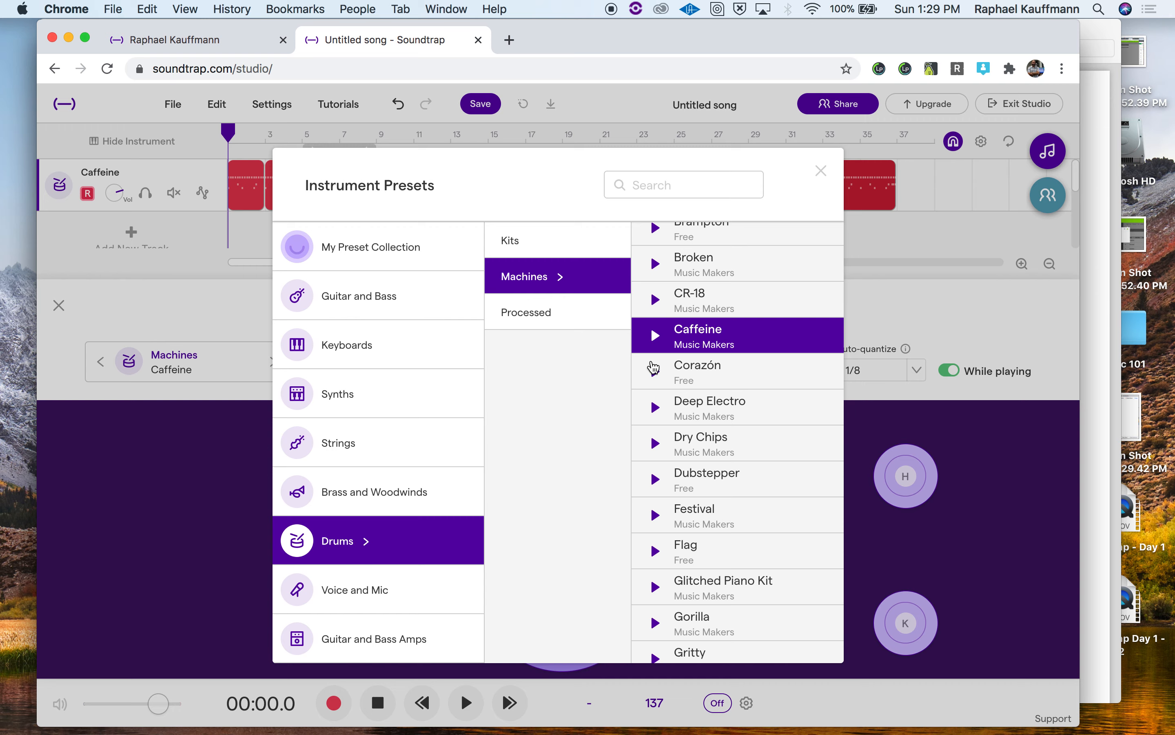
{"action": "double_click", "coordinate": [747, 336]}
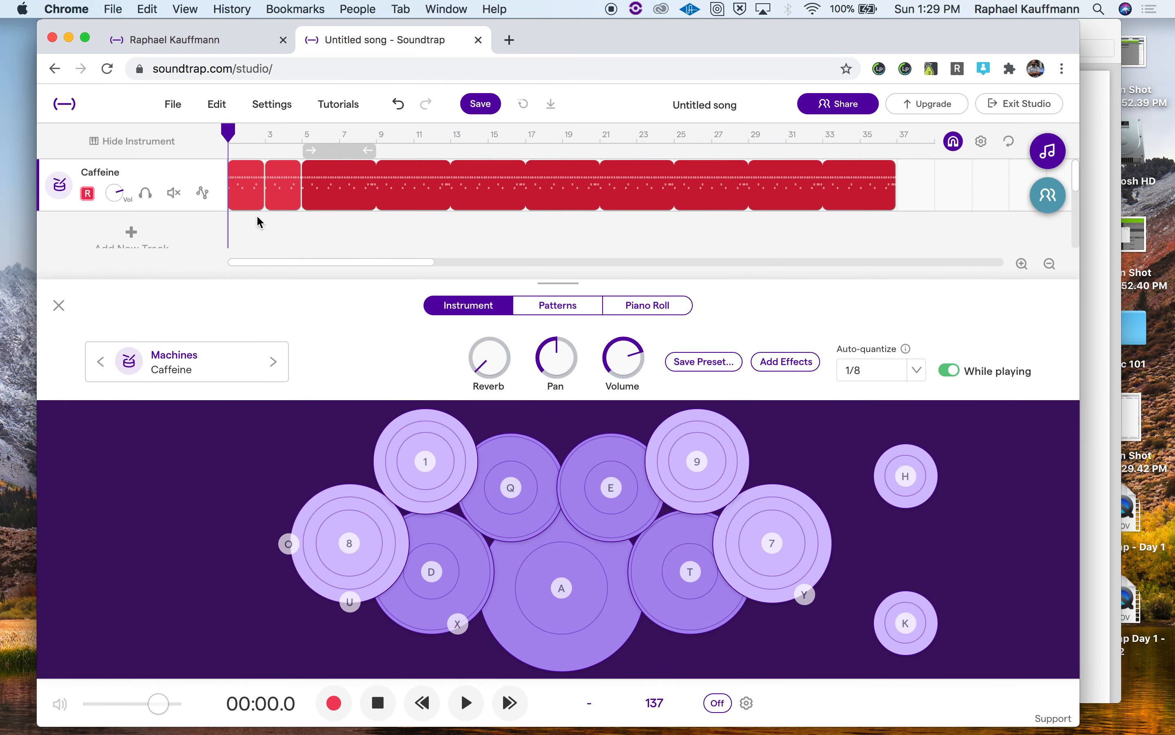
{"action": "key", "text": "space"}
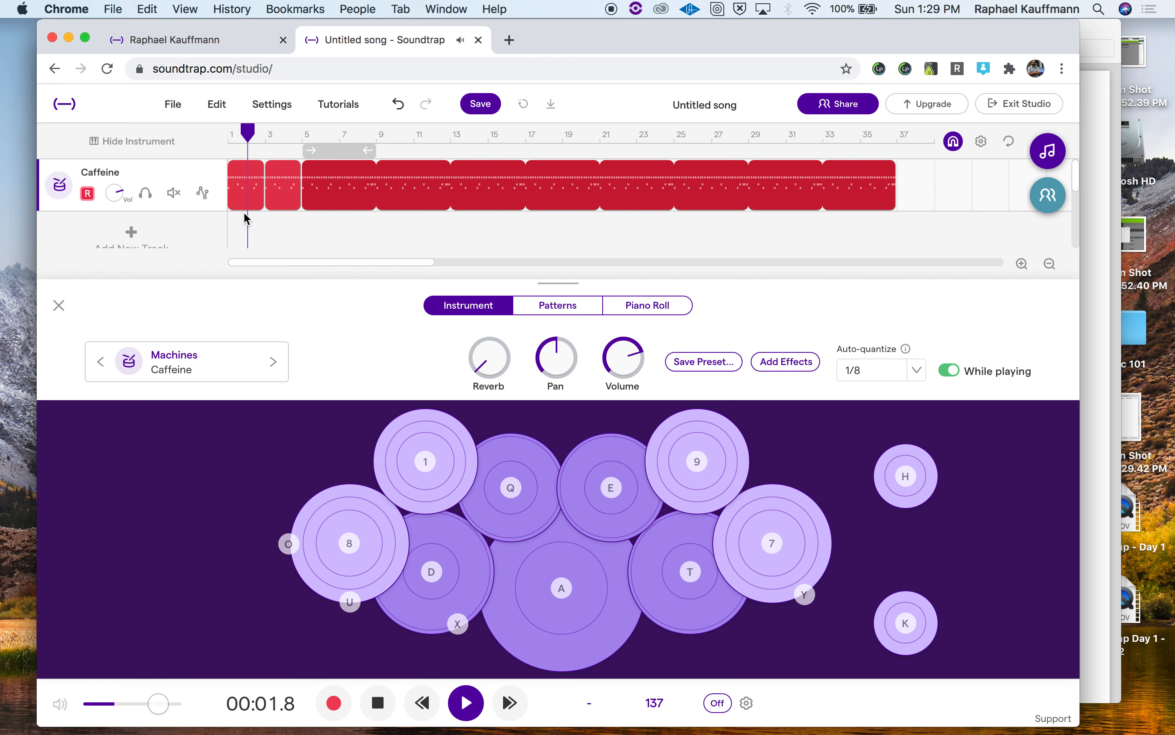
{"action": "key", "text": "space"}
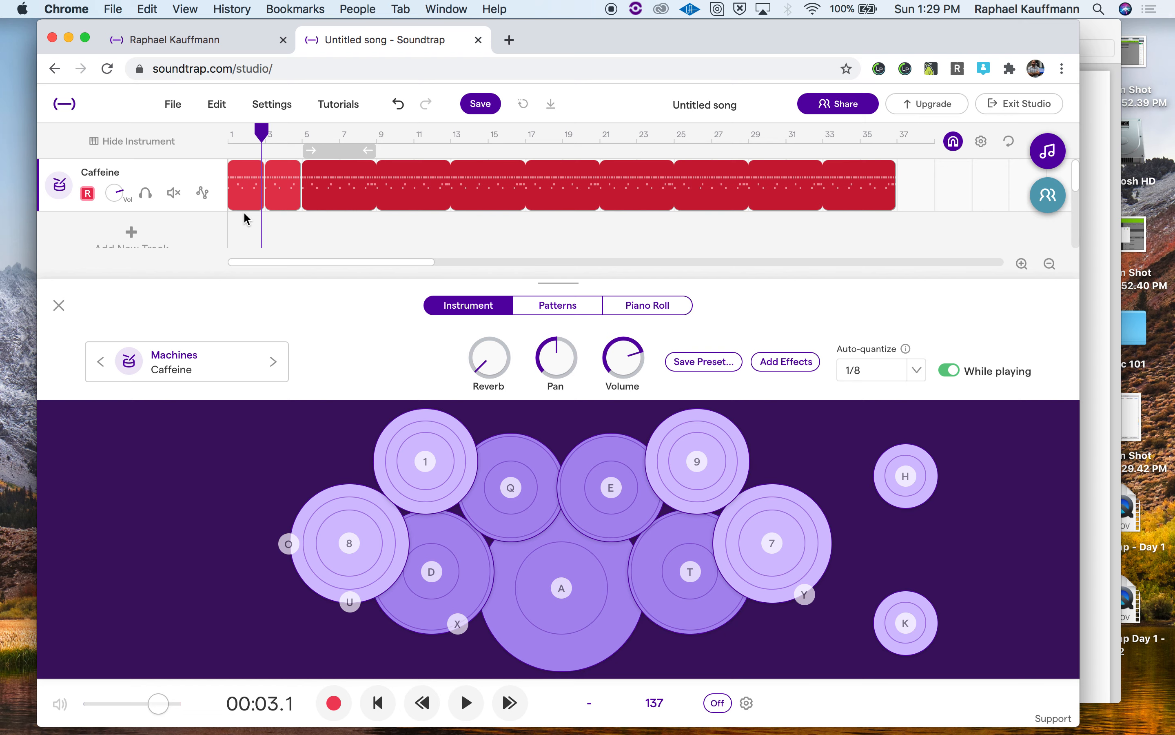
Change the drum track's preset to Stroke It Out from the Processed drums and return the playhead to the start
{"action": "left_click", "coordinate": [208, 367]}
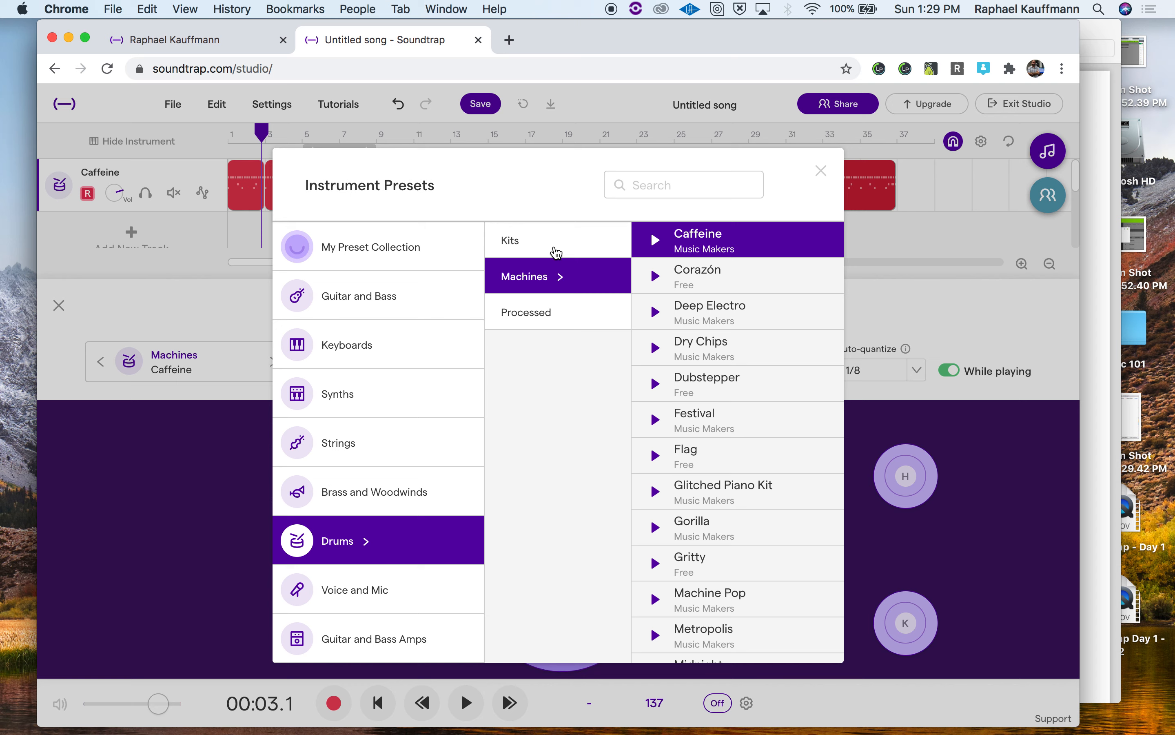
{"action": "left_click", "coordinate": [558, 255]}
{"action": "left_click", "coordinate": [548, 276]}
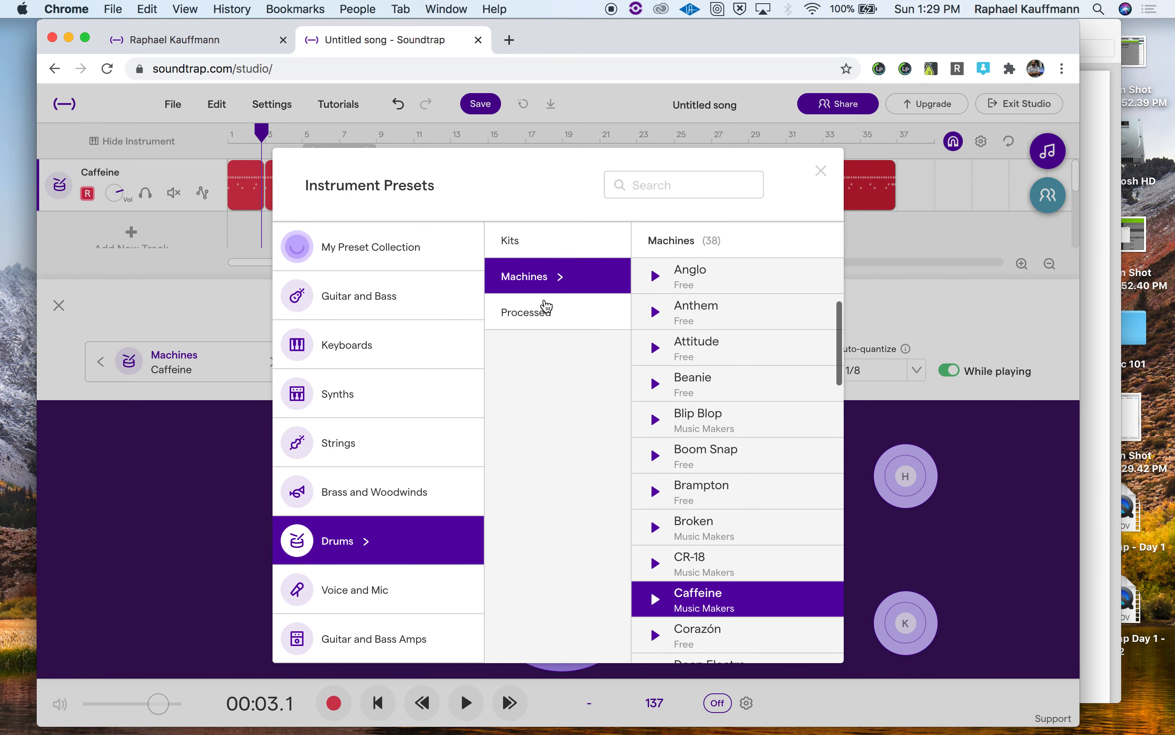
{"action": "left_click", "coordinate": [540, 251]}
{"action": "left_click", "coordinate": [552, 281]}
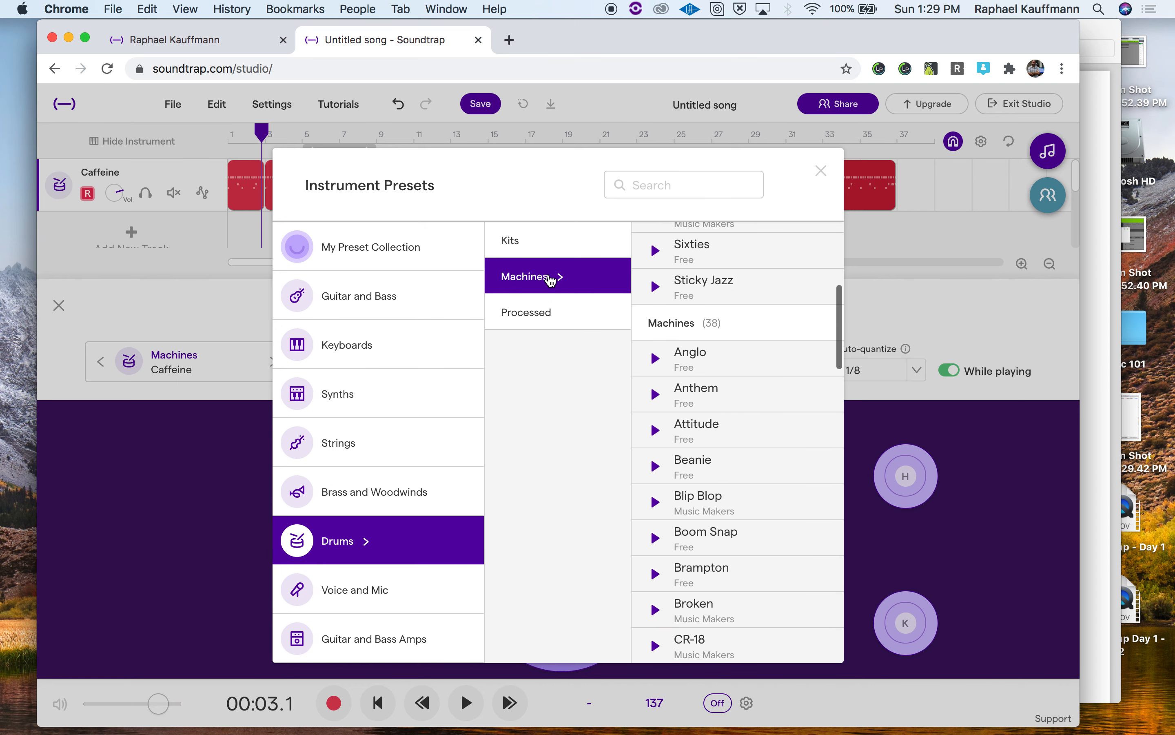
{"action": "left_click", "coordinate": [531, 323]}
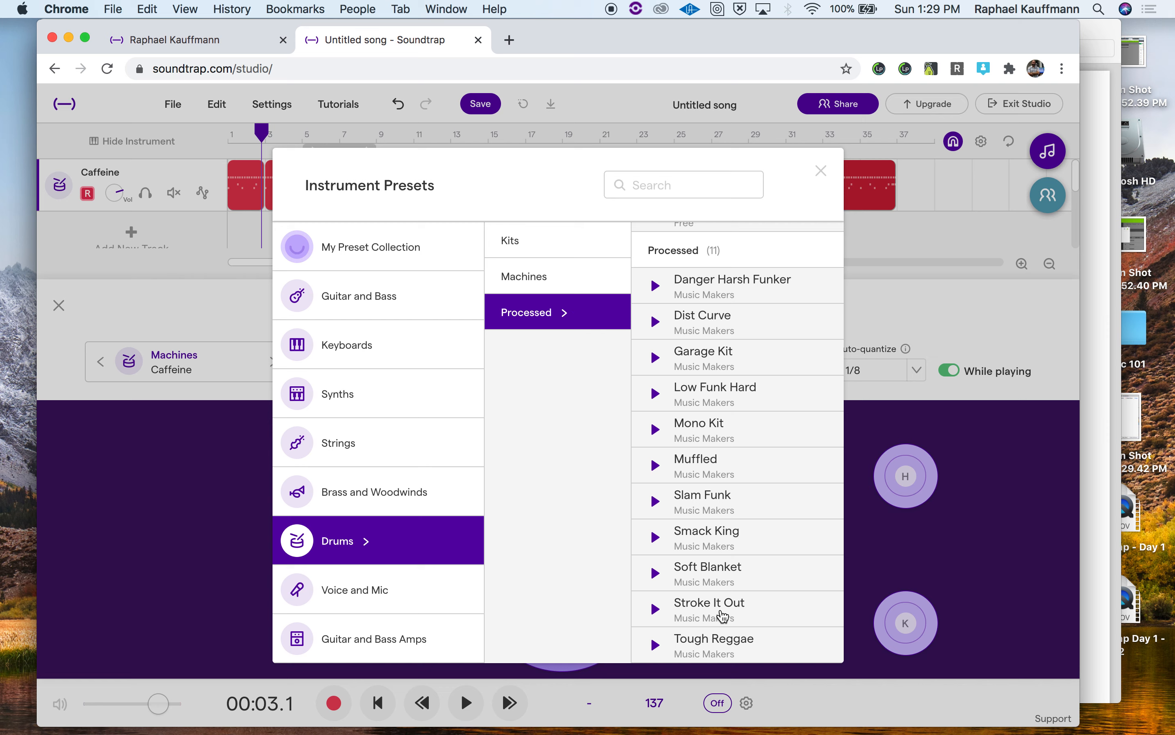
{"action": "left_click", "coordinate": [722, 613]}
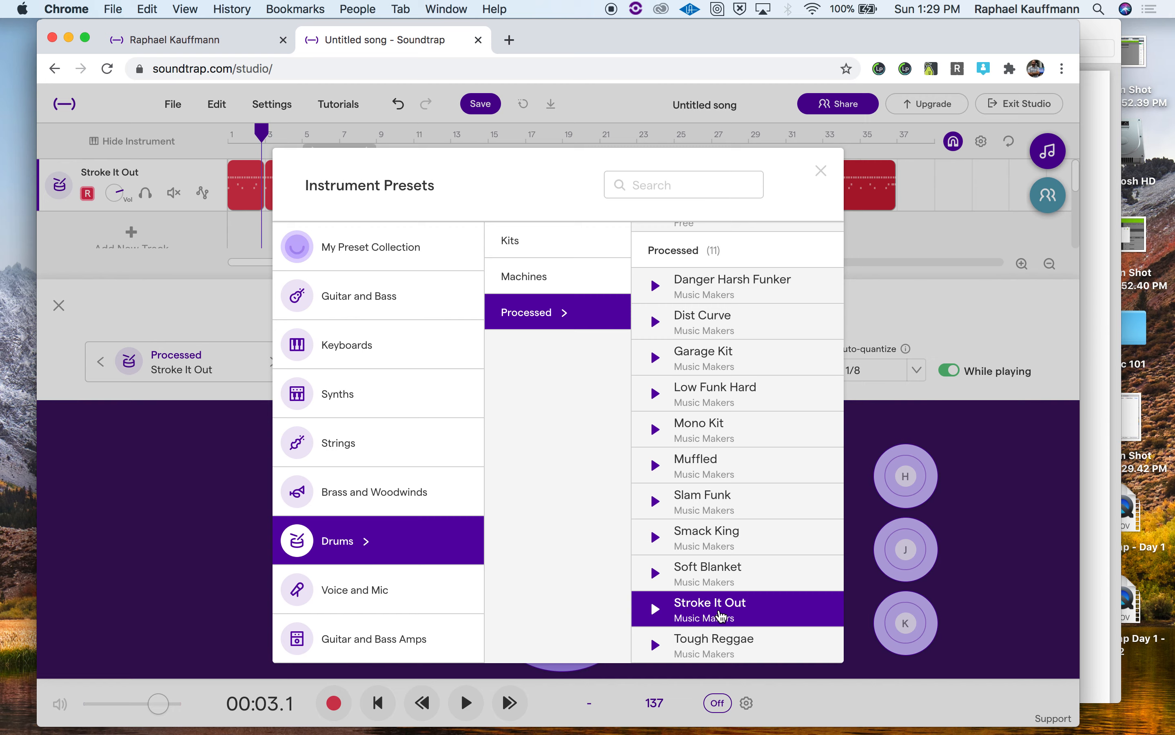
{"action": "key", "text": "Return"}
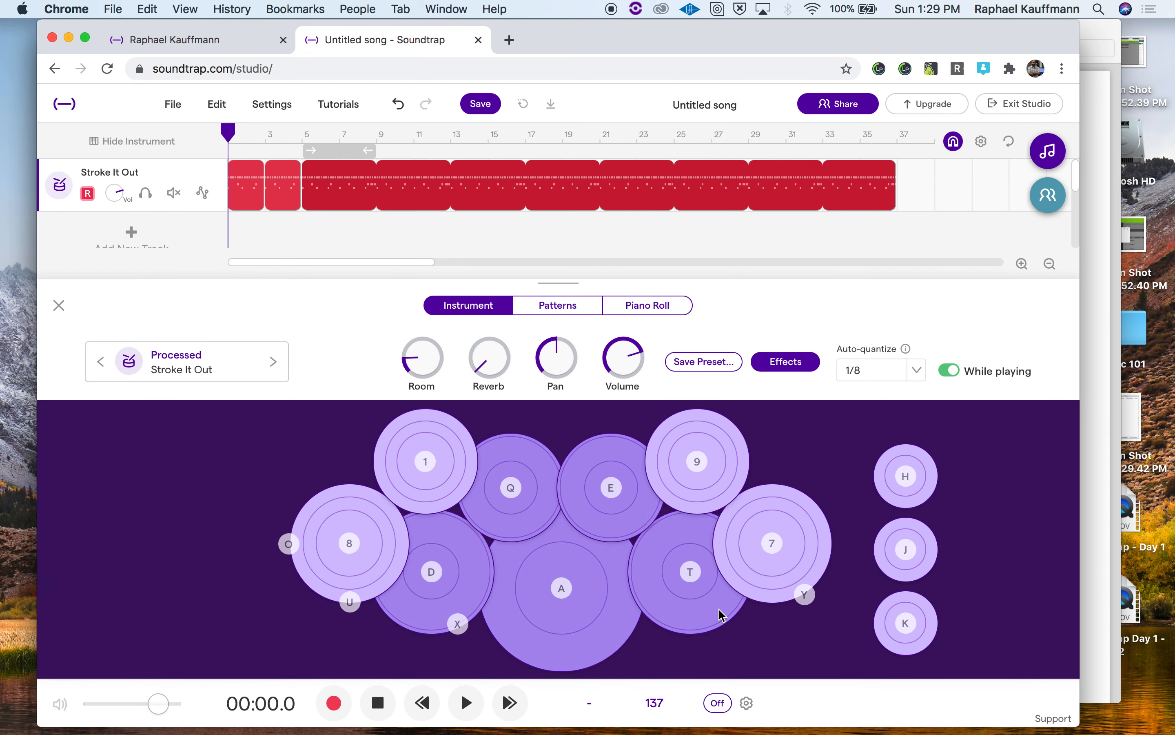
Play the beat with the Stroke It Out sound, stop it and rewind to the start
{"action": "key", "text": "space"}
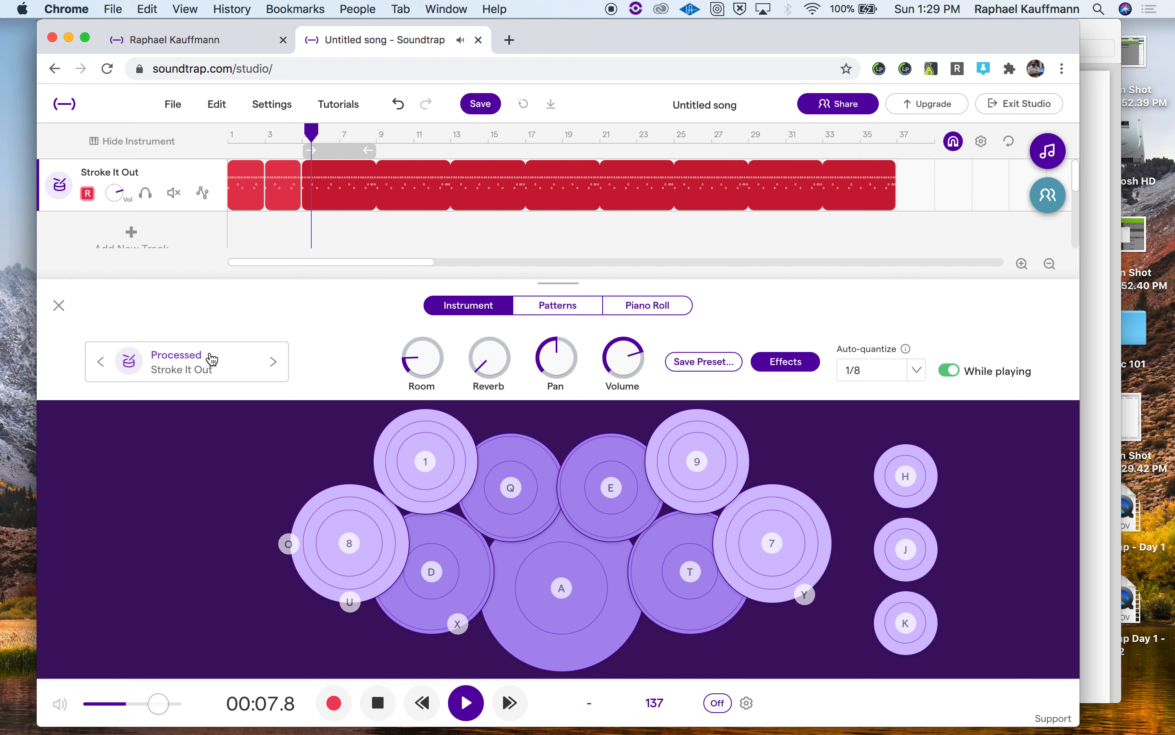
{"action": "key", "text": "space"}
{"action": "key", "text": "Return"}
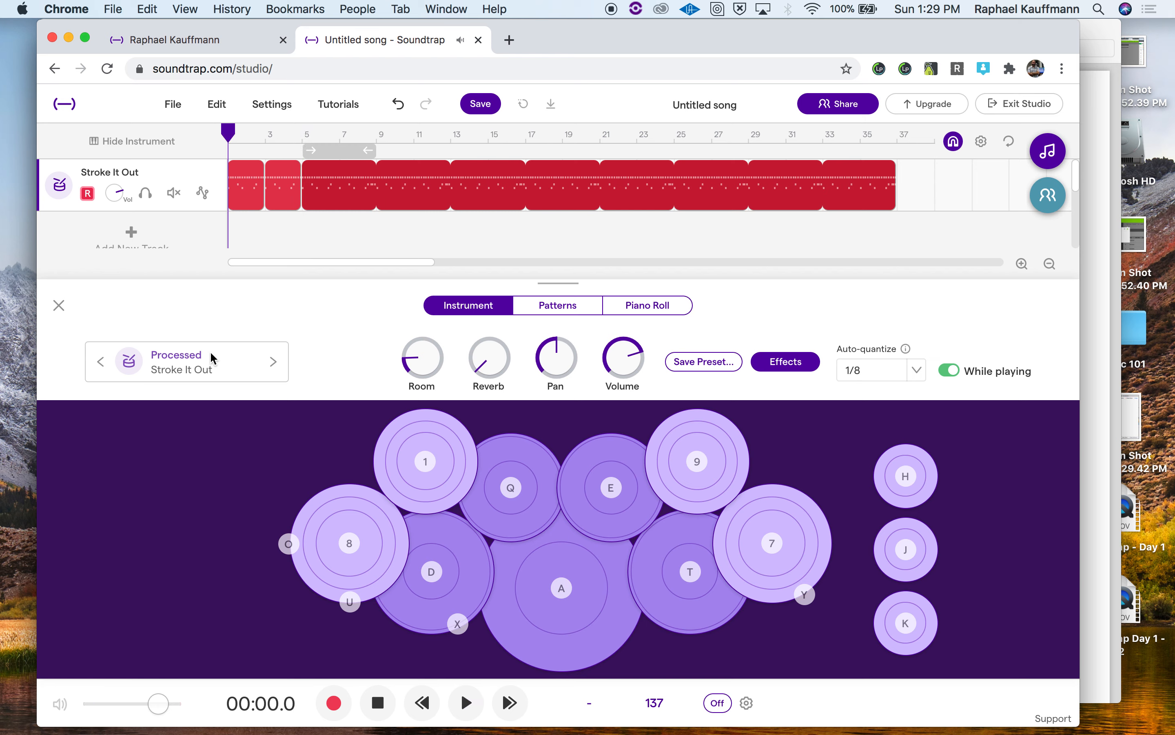
Browse the drum presets, set the track to Brampton from the Machines drums and play back a short stretch of the beat
{"action": "left_click", "coordinate": [211, 359]}
{"action": "left_click", "coordinate": [585, 245]}
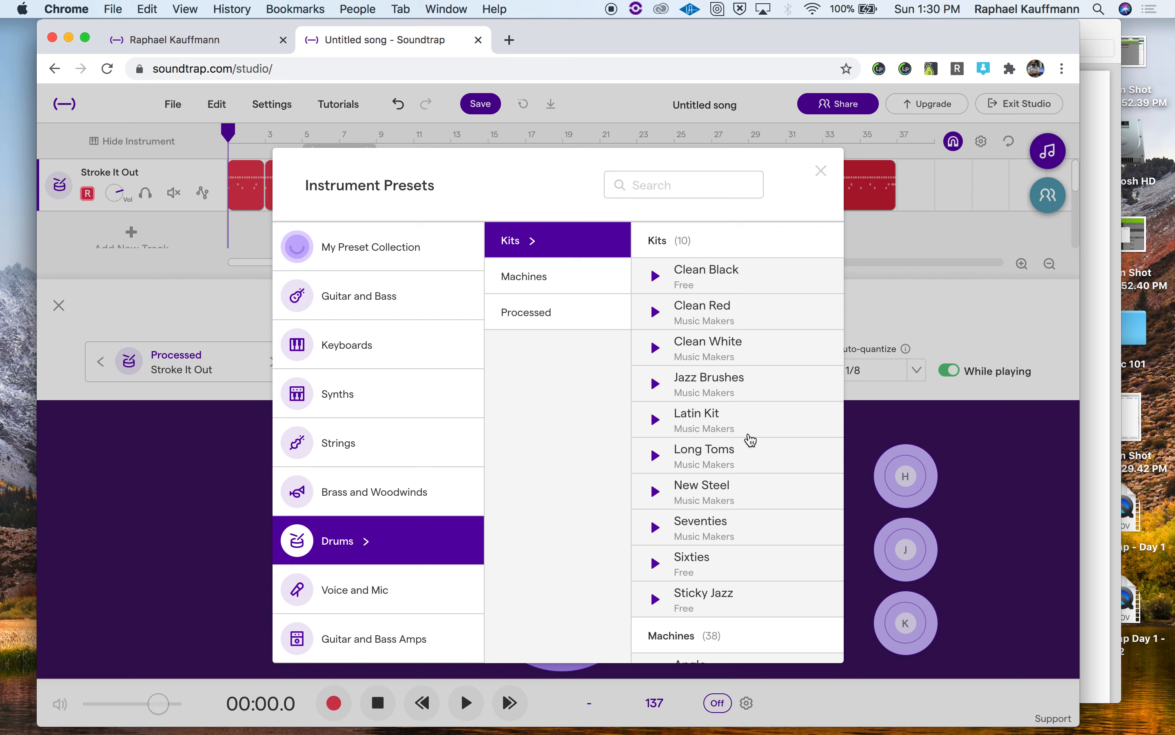
{"action": "scroll", "coordinate": [750, 440], "scroll_direction": "down", "scroll_amount": 10}
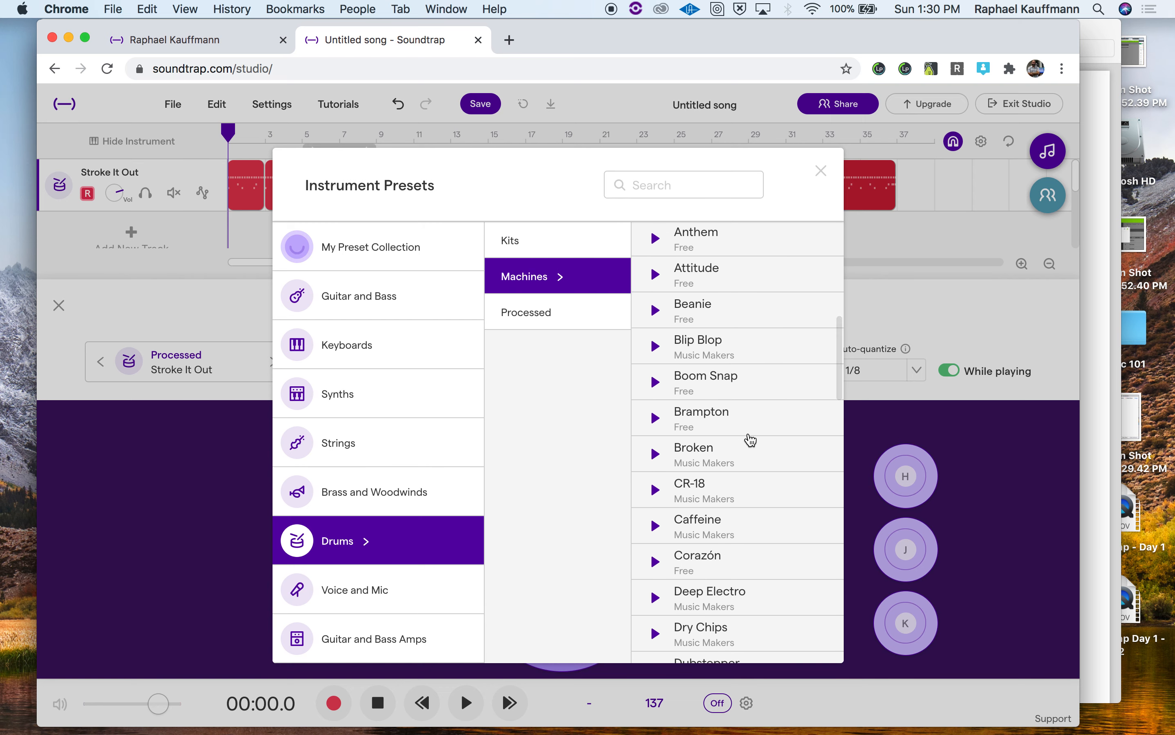
{"action": "scroll", "coordinate": [750, 439], "scroll_direction": "up", "scroll_amount": 10}
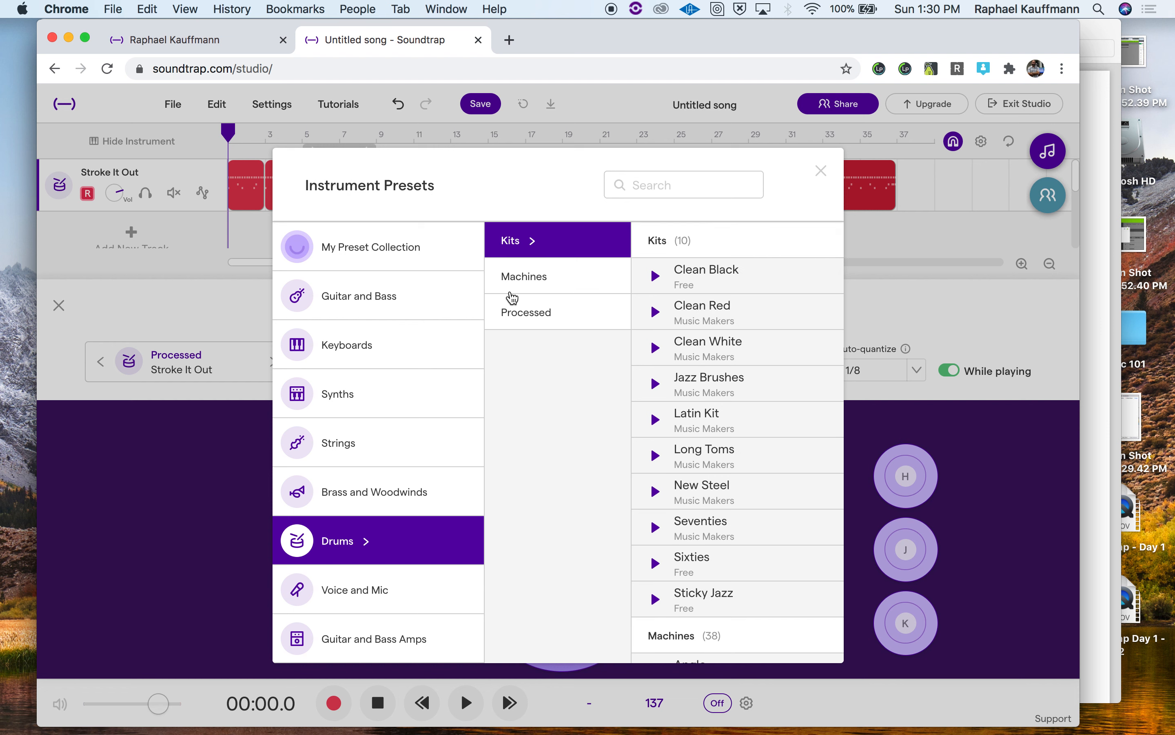
{"action": "scroll", "coordinate": [700, 459], "scroll_direction": "down", "scroll_amount": 1}
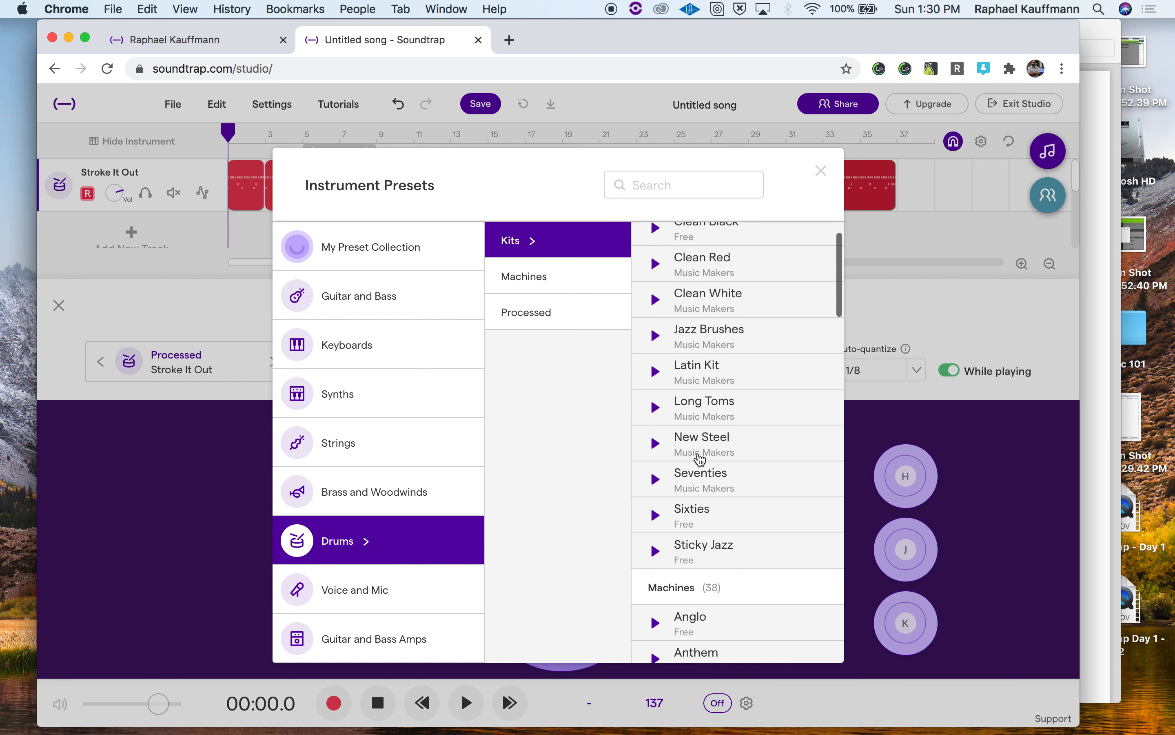
{"action": "scroll", "coordinate": [700, 459], "scroll_direction": "down", "scroll_amount": 3}
{"action": "scroll", "coordinate": [710, 559], "scroll_direction": "down", "scroll_amount": 3}
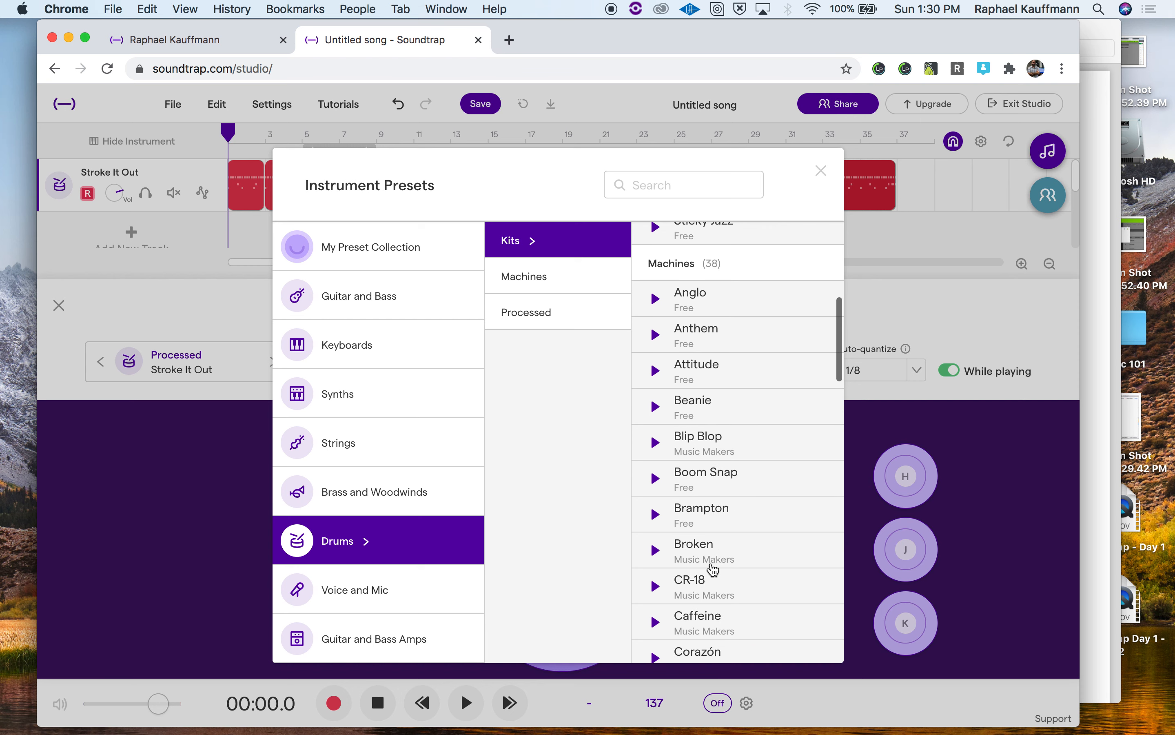
{"action": "scroll", "coordinate": [713, 569], "scroll_direction": "down", "scroll_amount": 2}
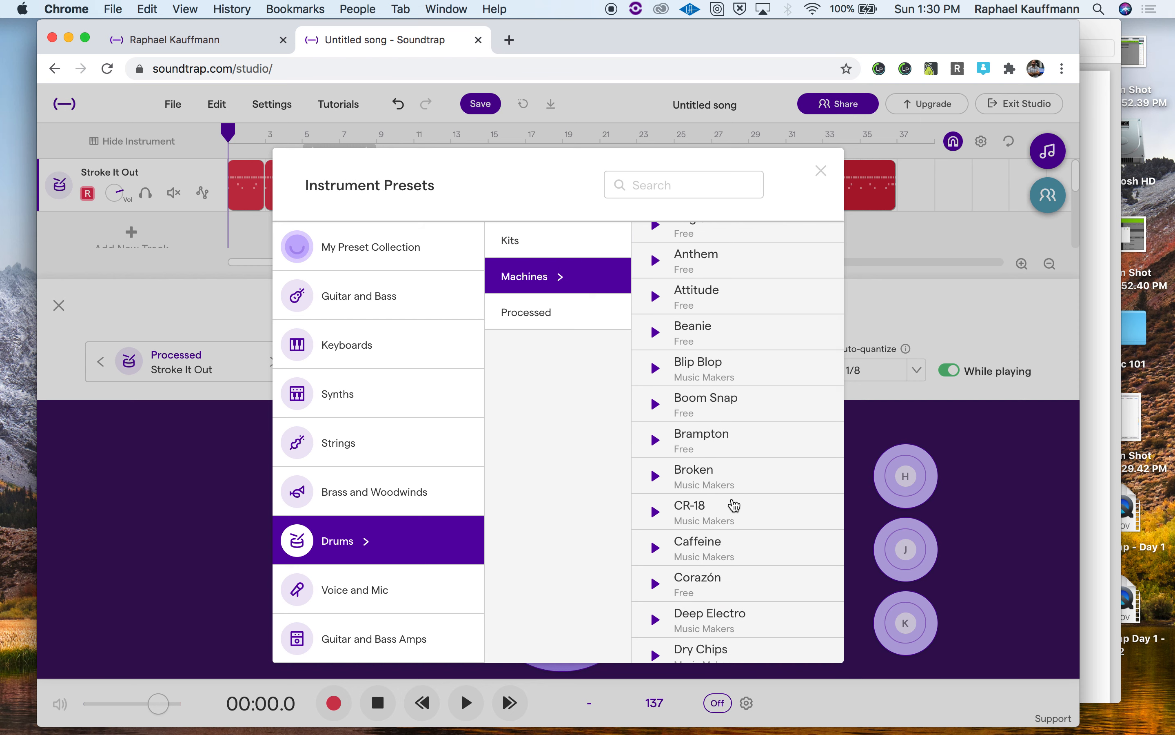
{"action": "scroll", "coordinate": [738, 516], "scroll_direction": "up", "scroll_amount": 4}
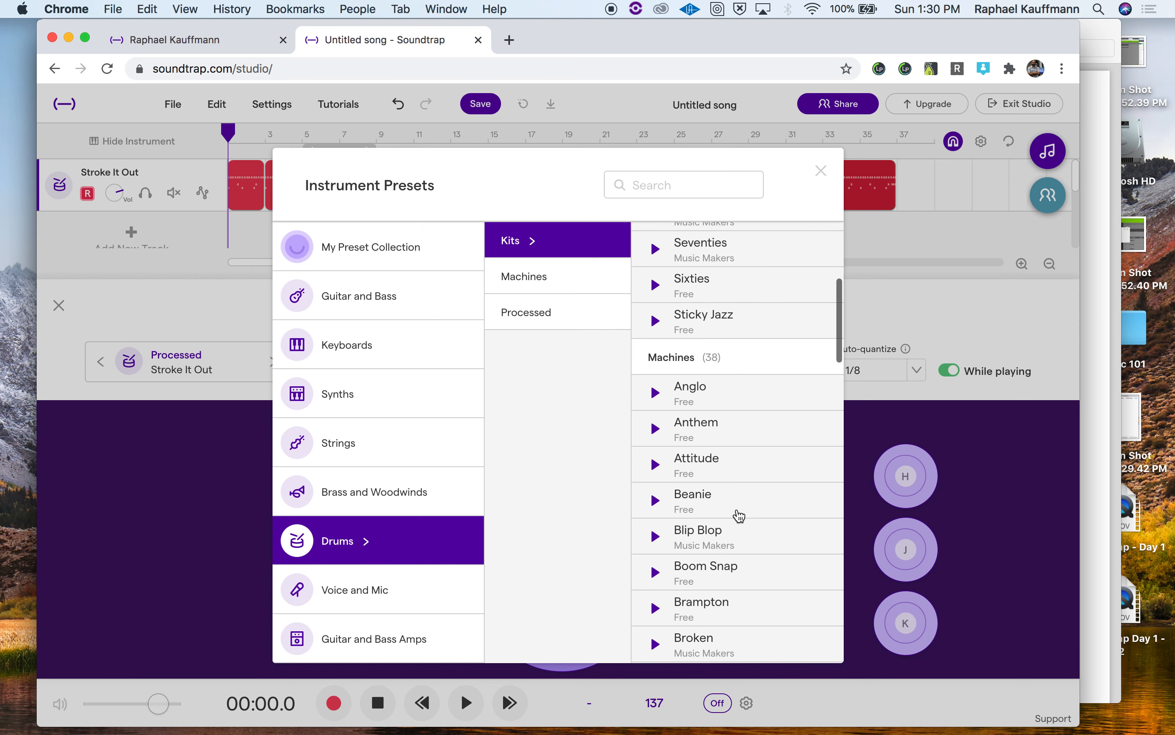
{"action": "scroll", "coordinate": [740, 515], "scroll_direction": "down", "scroll_amount": 6}
{"action": "scroll", "coordinate": [741, 515], "scroll_direction": "down", "scroll_amount": 10}
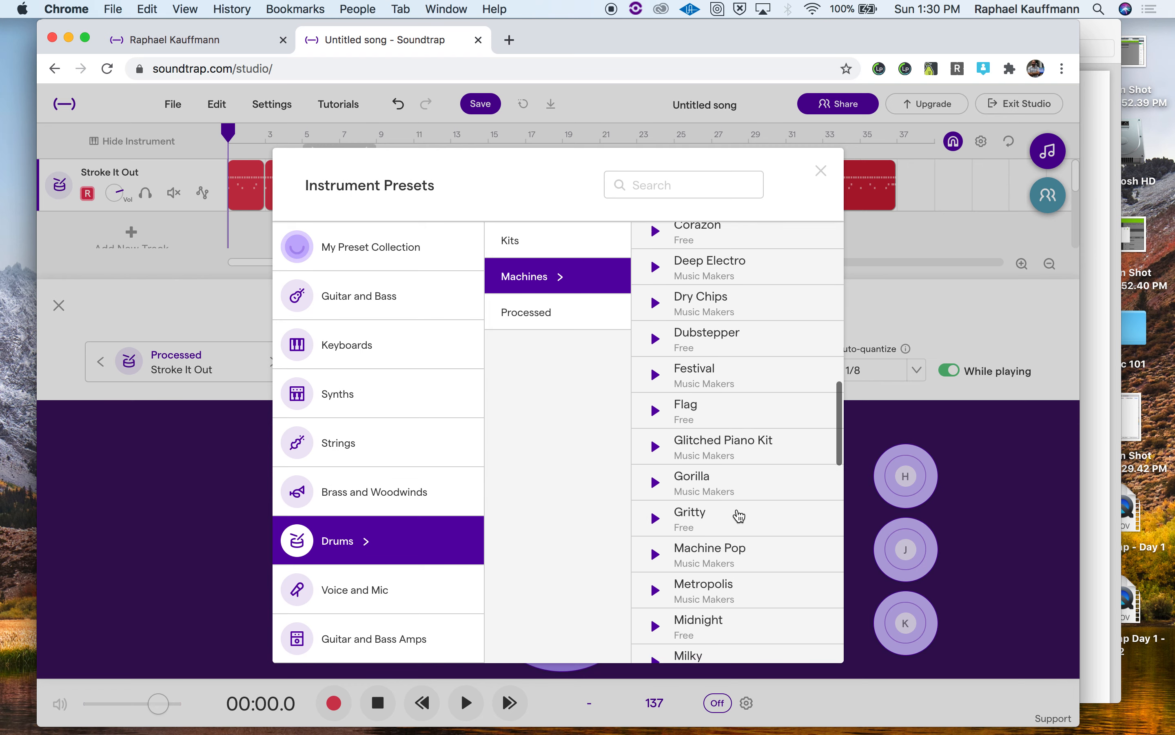
{"action": "scroll", "coordinate": [740, 515], "scroll_direction": "up", "scroll_amount": 15}
{"action": "scroll", "coordinate": [740, 515], "scroll_direction": "down", "scroll_amount": 3}
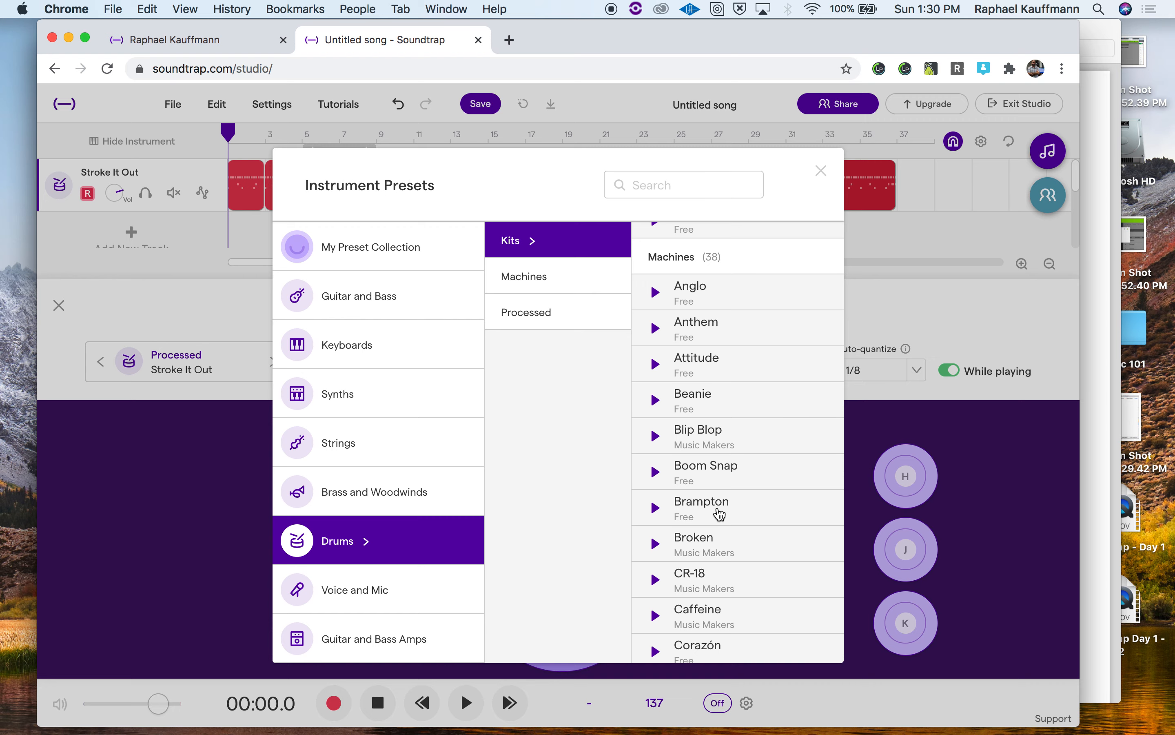
{"action": "left_click", "coordinate": [719, 514]}
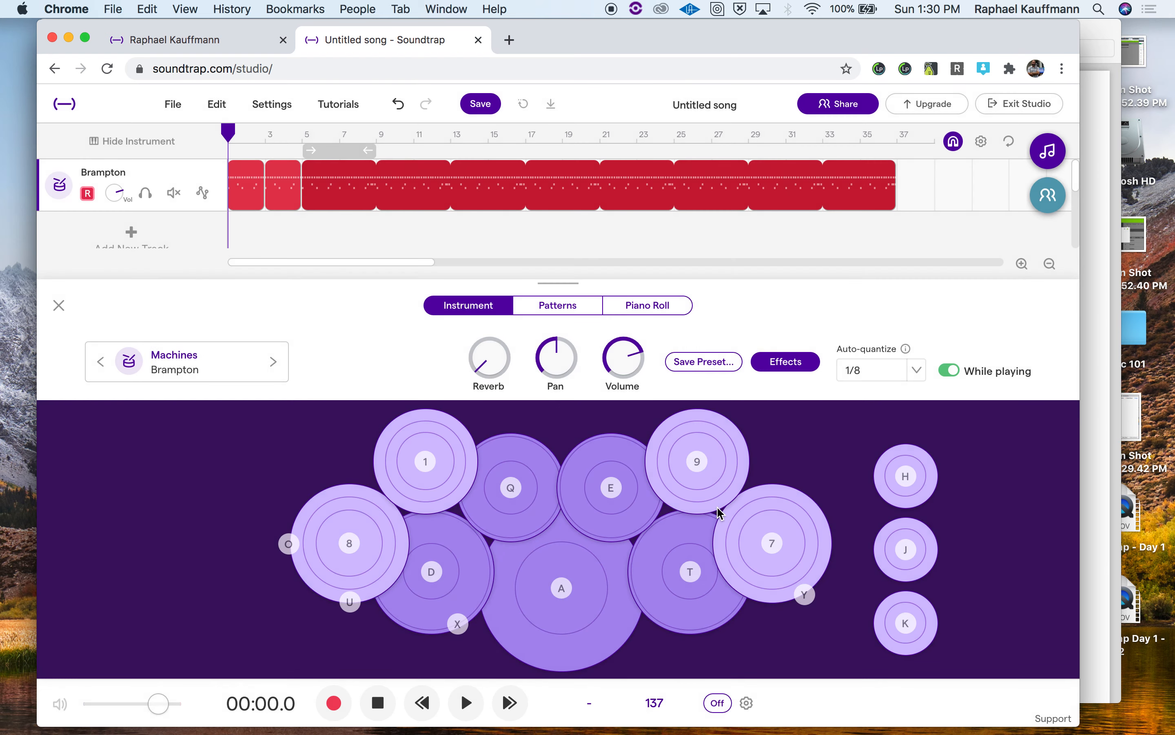
{"action": "key", "text": "space"}
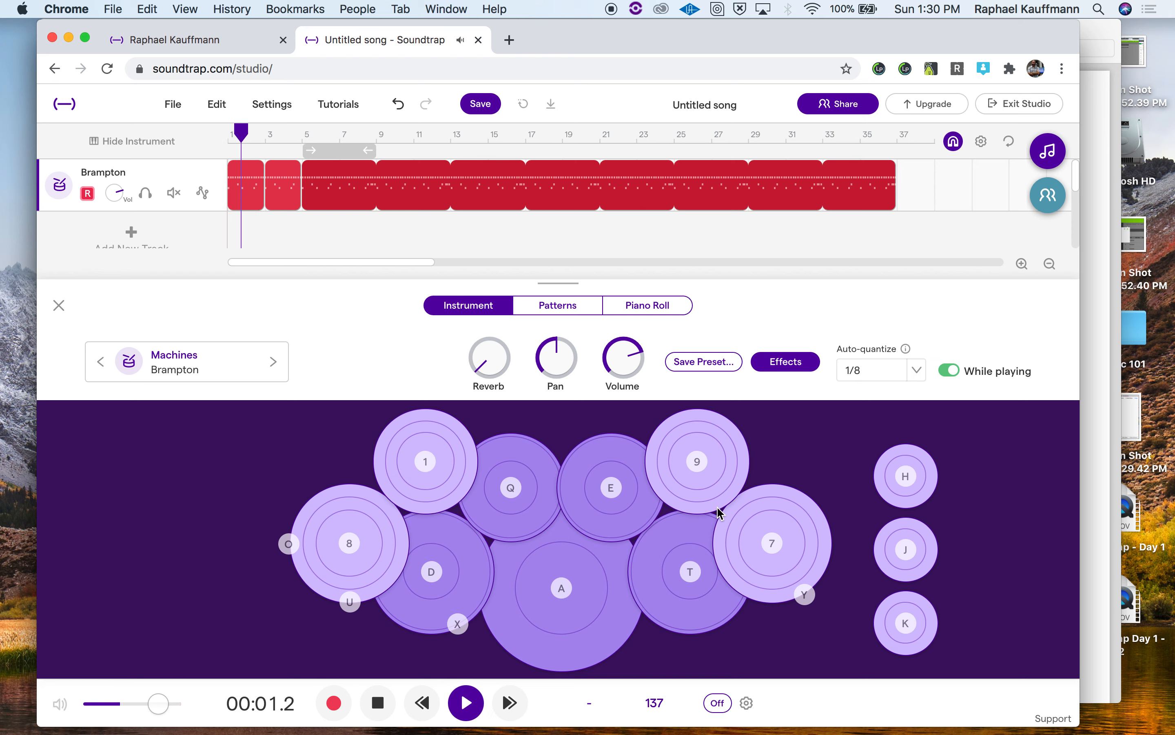
{"action": "key", "text": "space"}
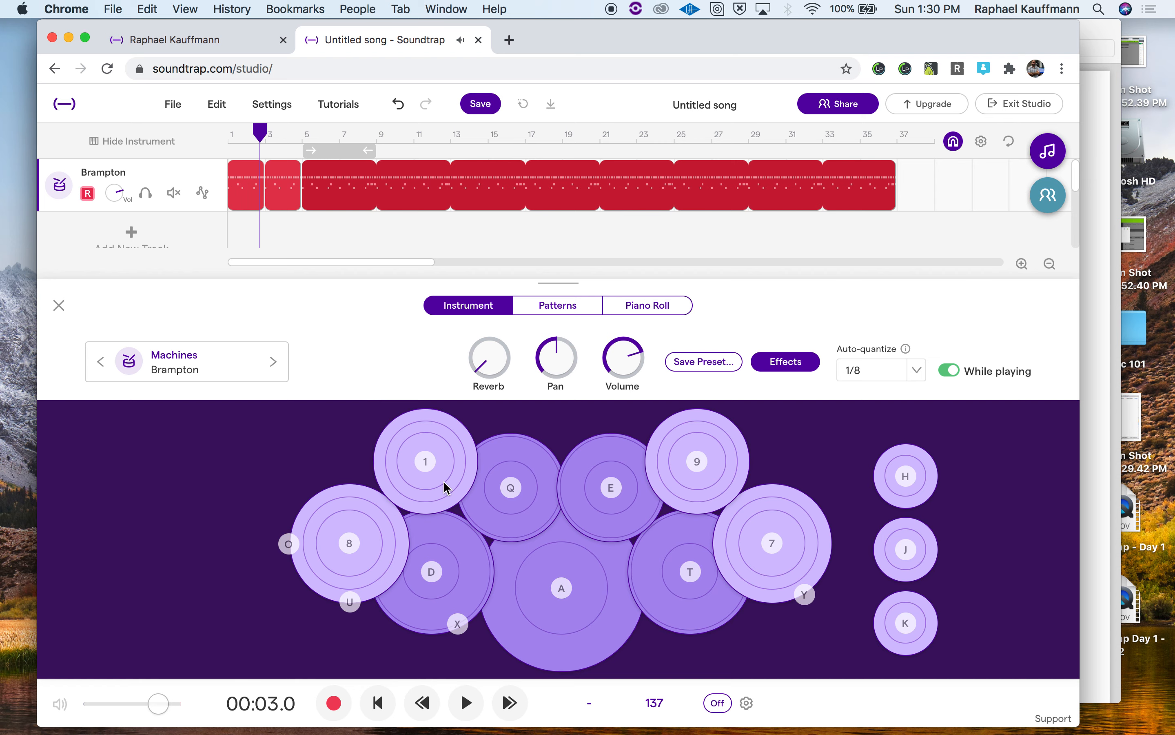
Open the first drum region in the Piano Roll and audition several keys just above C1
{"action": "left_click", "coordinate": [244, 191]}
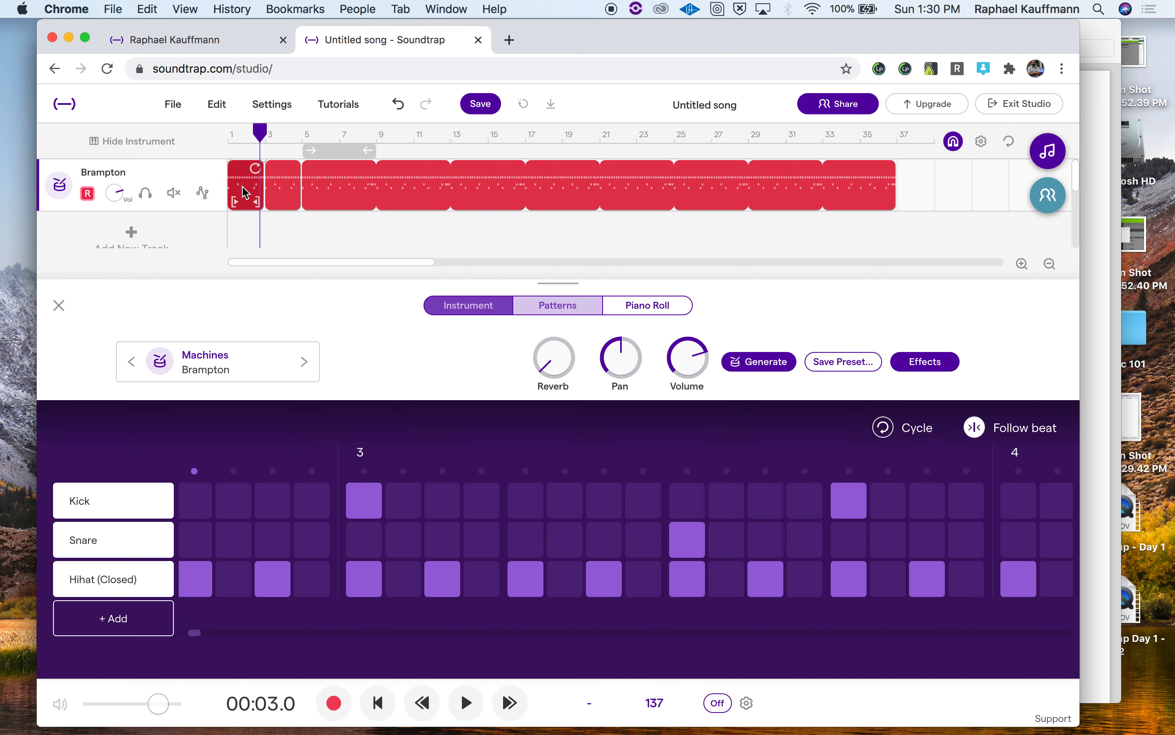
{"action": "left_click", "coordinate": [641, 306]}
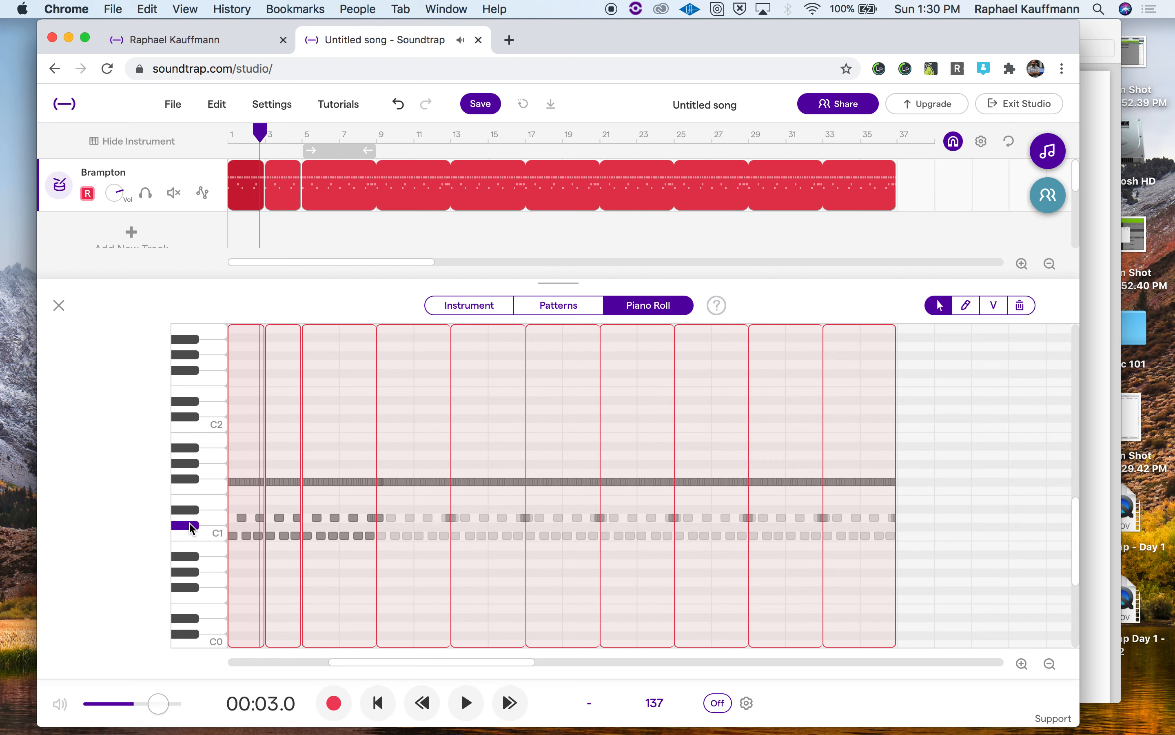
{"action": "left_click", "coordinate": [209, 520]}
{"action": "left_click", "coordinate": [196, 510]}
{"action": "left_click", "coordinate": [219, 505]}
{"action": "left_click", "coordinate": [208, 488]}
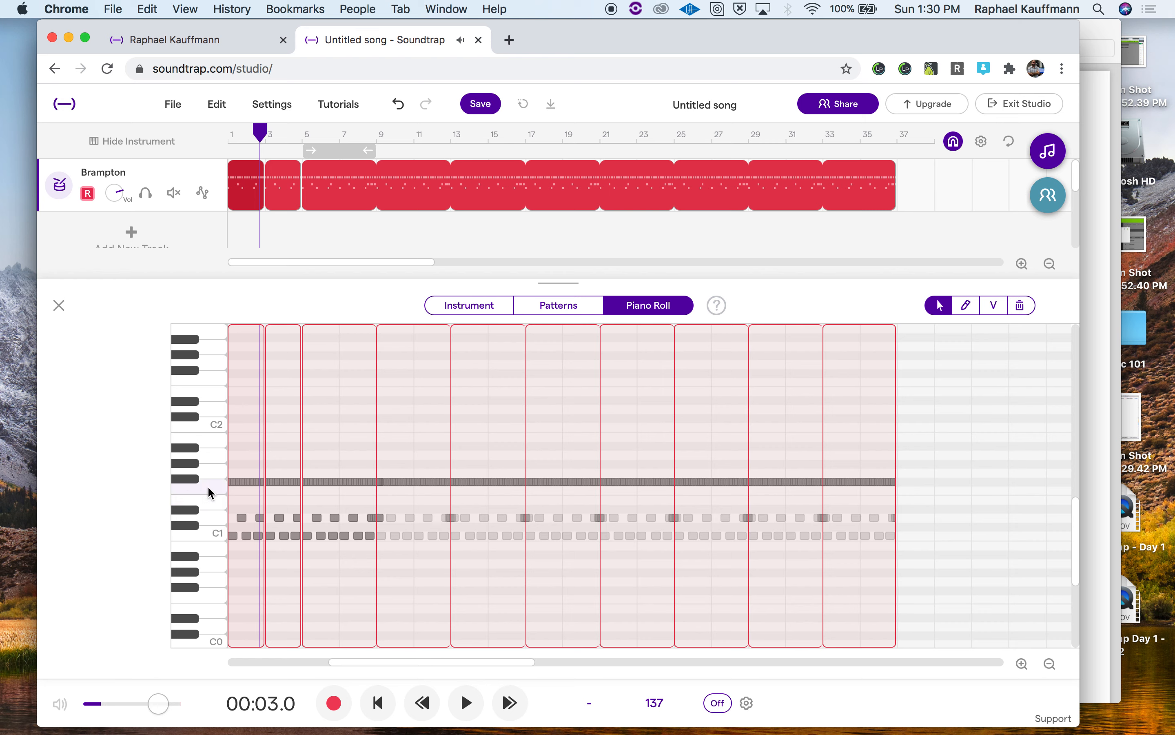
Audition one more drum key, close the drum track's Piano Roll and add a new Piano & keyboards track
{"action": "left_click", "coordinate": [191, 479]}
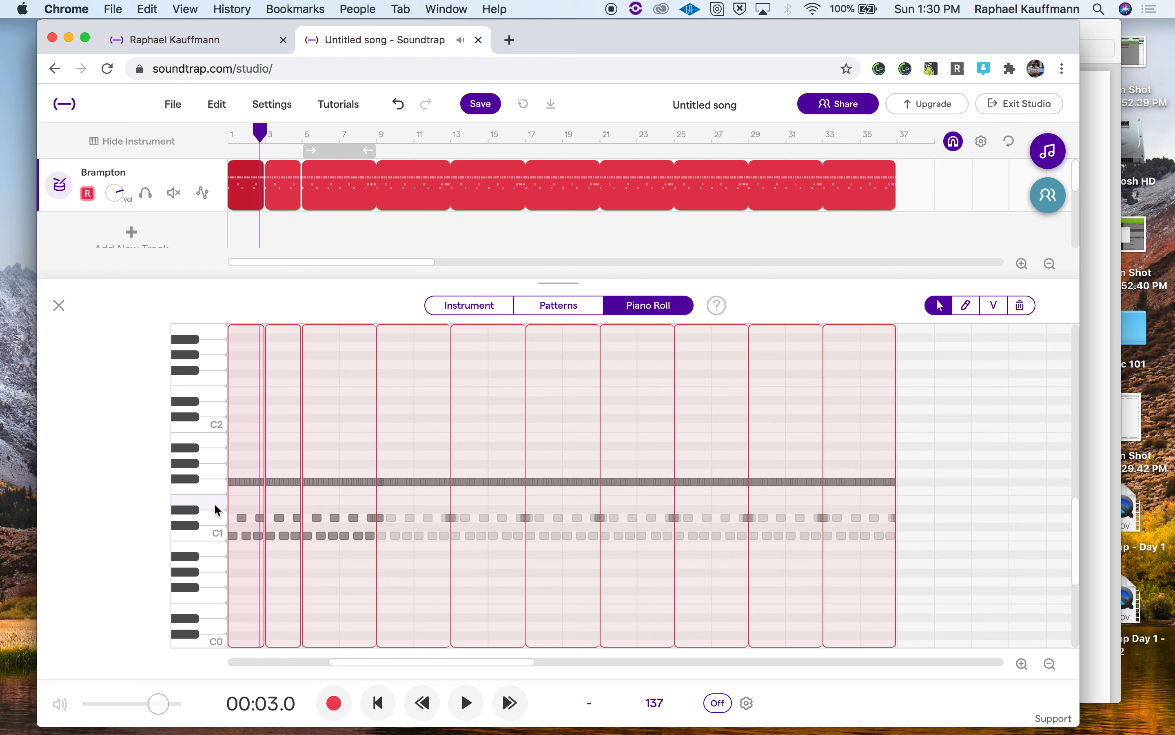
{"action": "left_click", "coordinate": [58, 305]}
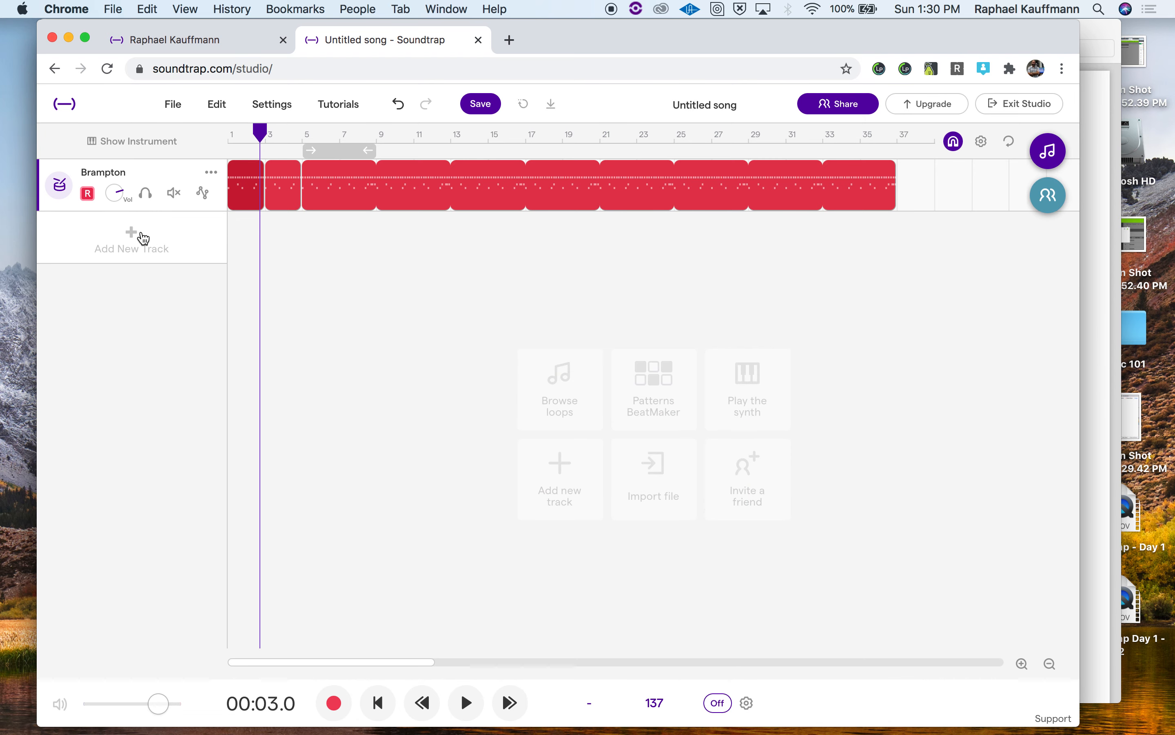
{"action": "left_click", "coordinate": [155, 263]}
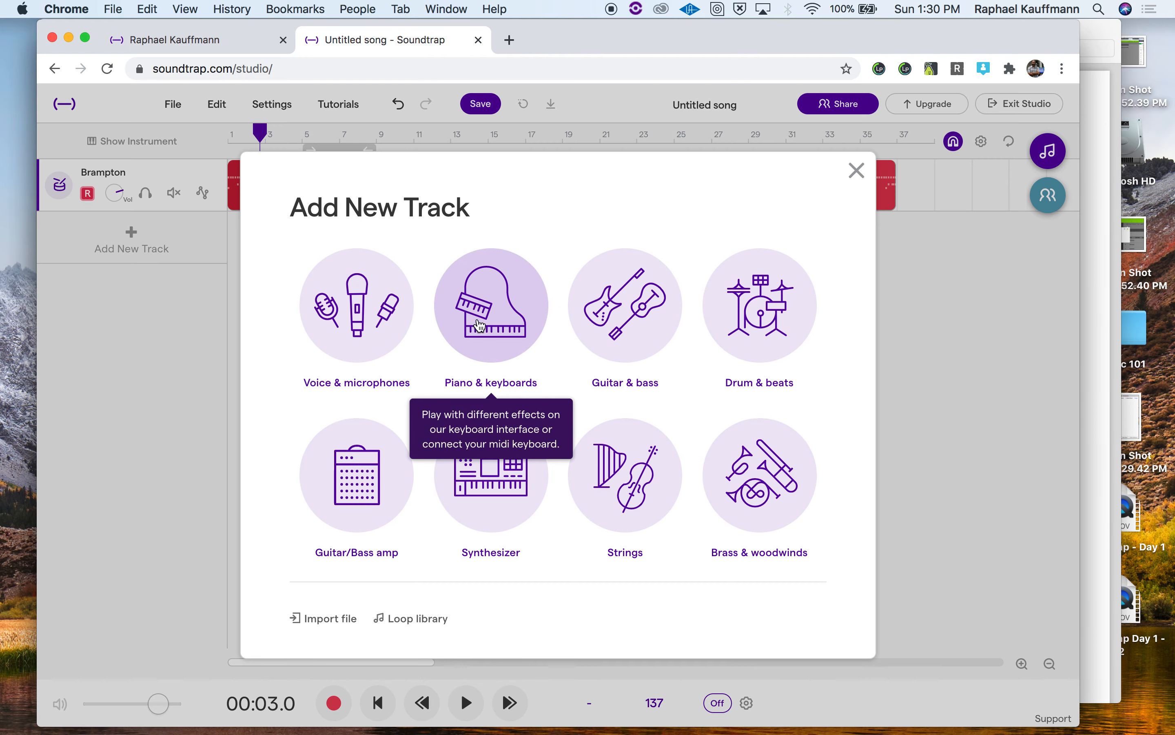
{"action": "left_click", "coordinate": [480, 326]}
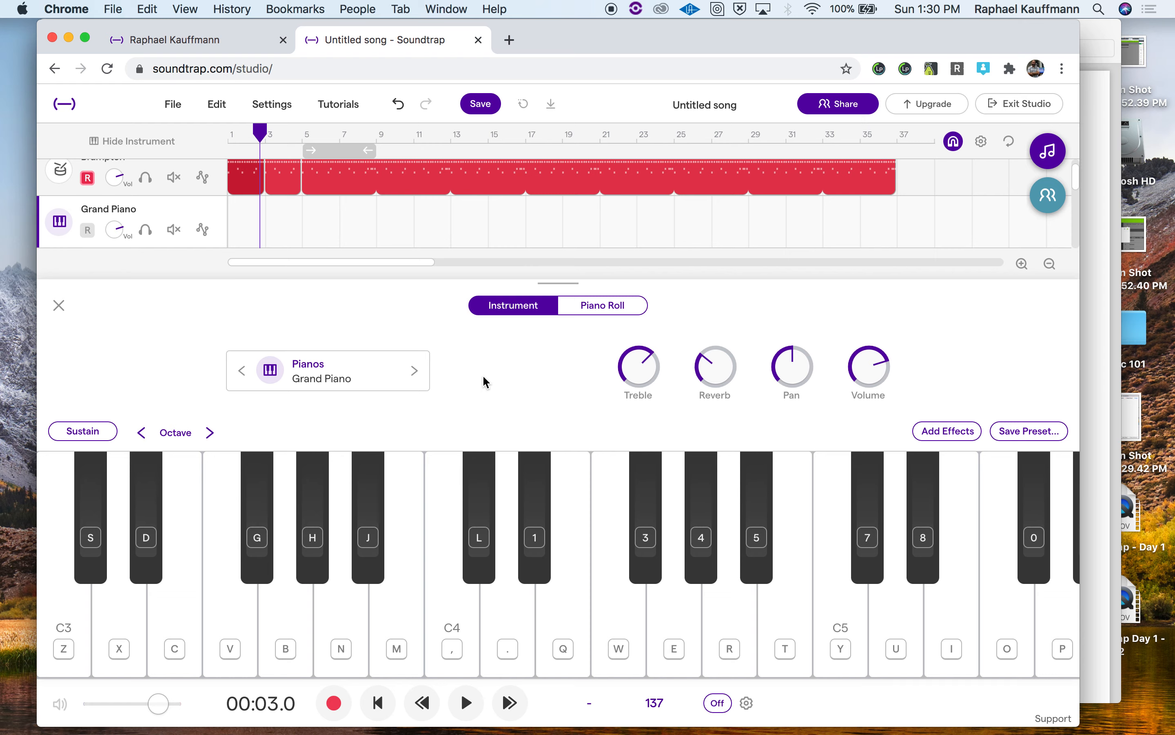
Switch to the Exercise 3 - Making Music PDF in Preview and examine the Gb, Eb minor and Db chord notes and their MIDI layout
{"action": "key", "text": "super+Tab"}
{"action": "key", "text": "super+Tab"}
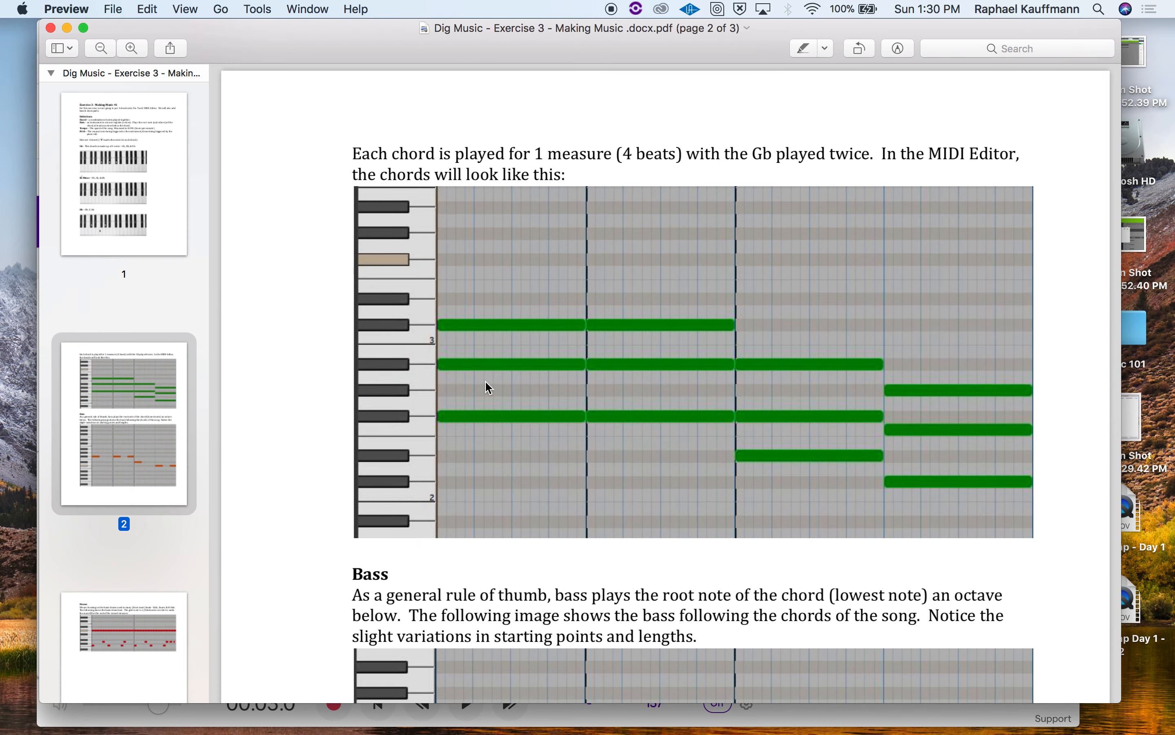
{"action": "scroll", "coordinate": [482, 306], "scroll_direction": "up", "scroll_amount": 15}
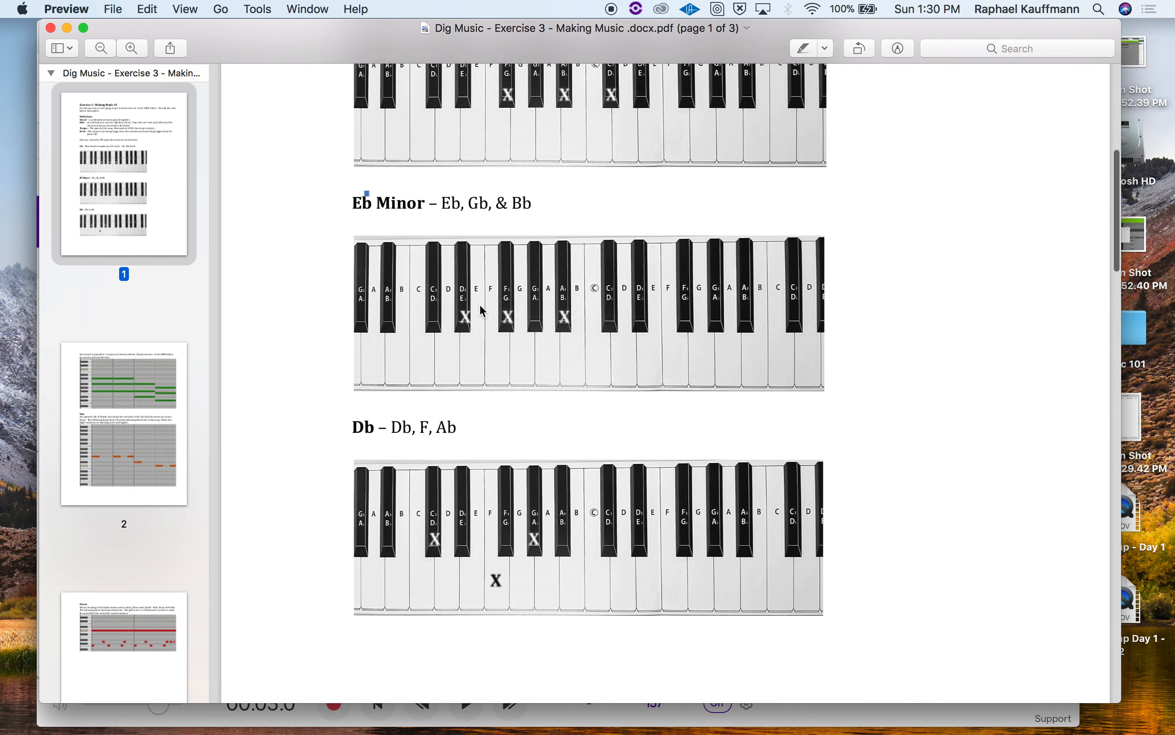
{"action": "scroll", "coordinate": [482, 311], "scroll_direction": "down", "scroll_amount": 10}
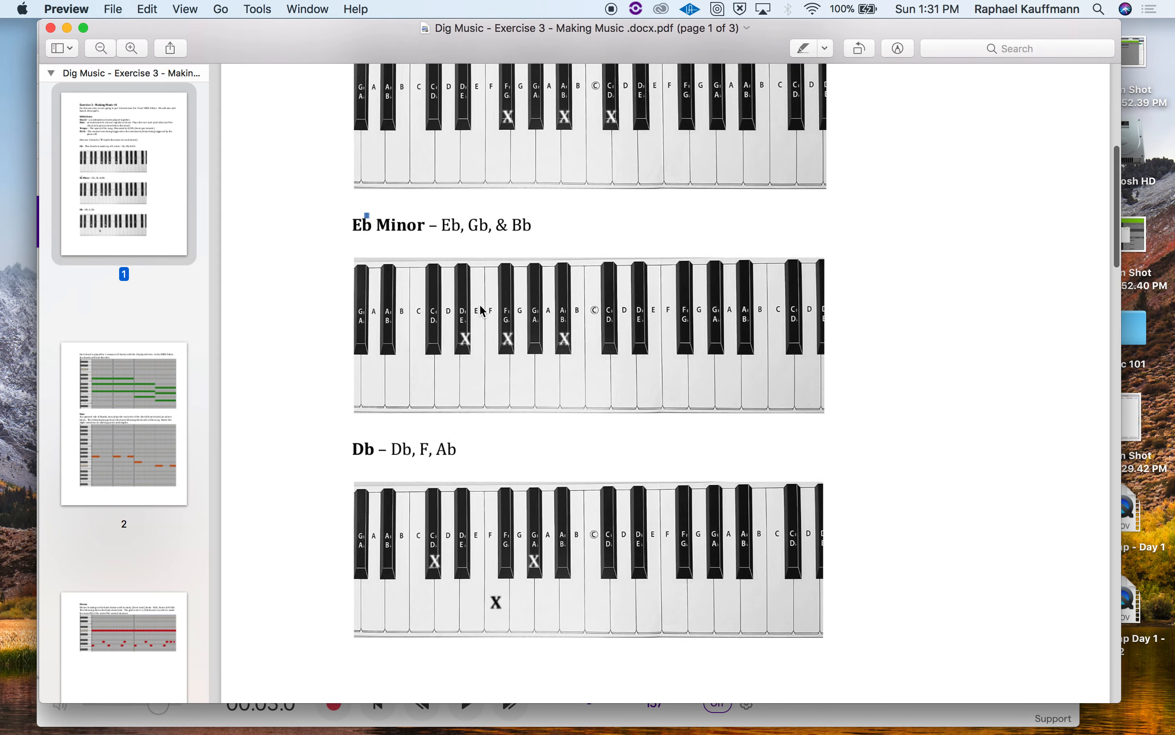
{"action": "scroll", "coordinate": [483, 311], "scroll_direction": "down", "scroll_amount": 5}
{"action": "scroll", "coordinate": [480, 310], "scroll_direction": "up", "scroll_amount": 20}
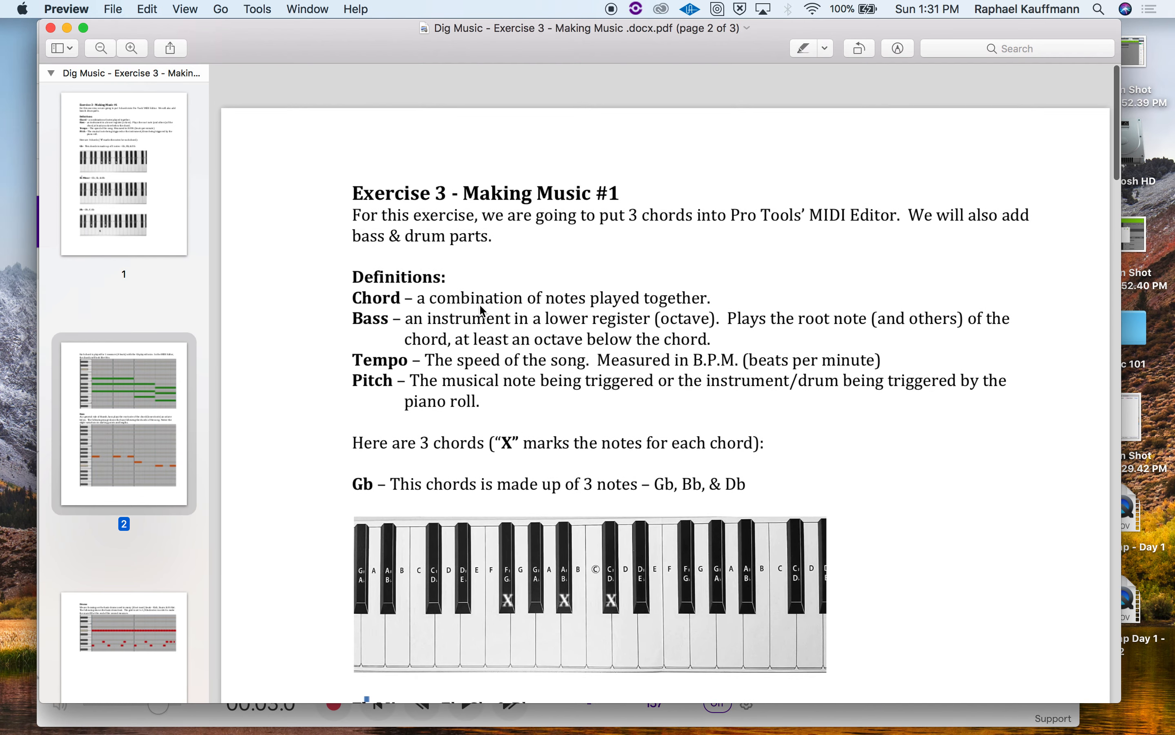
{"action": "scroll", "coordinate": [482, 311], "scroll_direction": "down", "scroll_amount": 8}
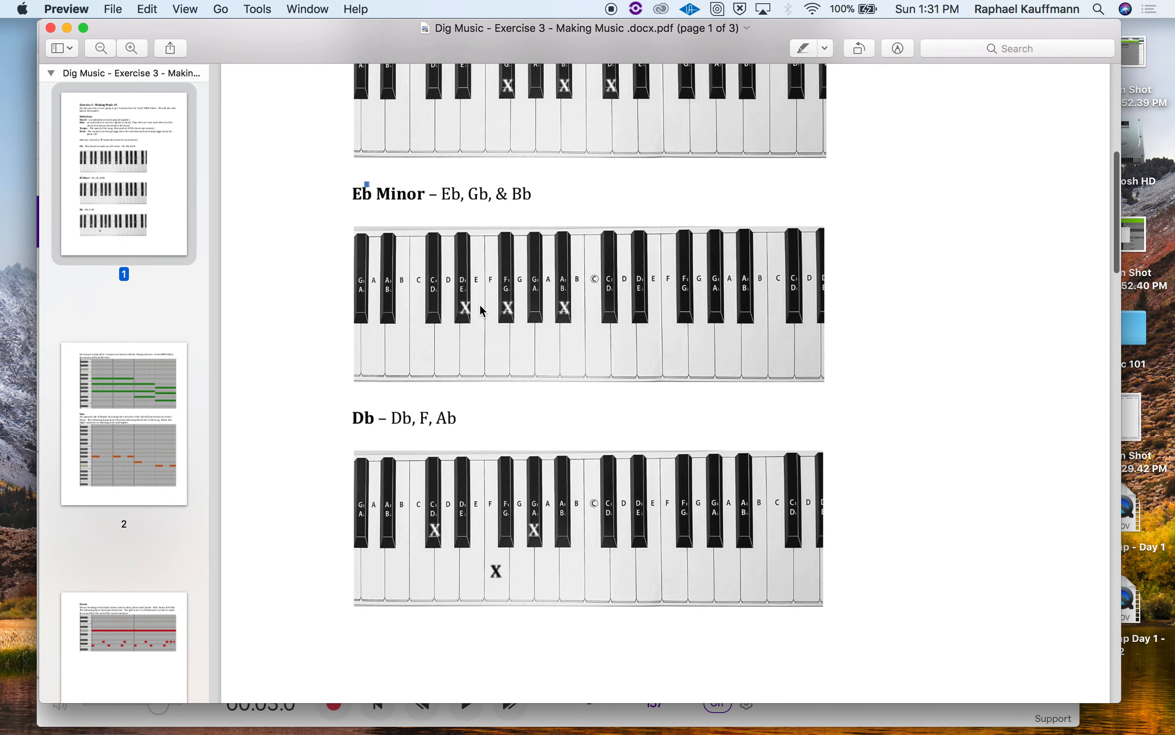
{"action": "scroll", "coordinate": [483, 311], "scroll_direction": "up", "scroll_amount": 2}
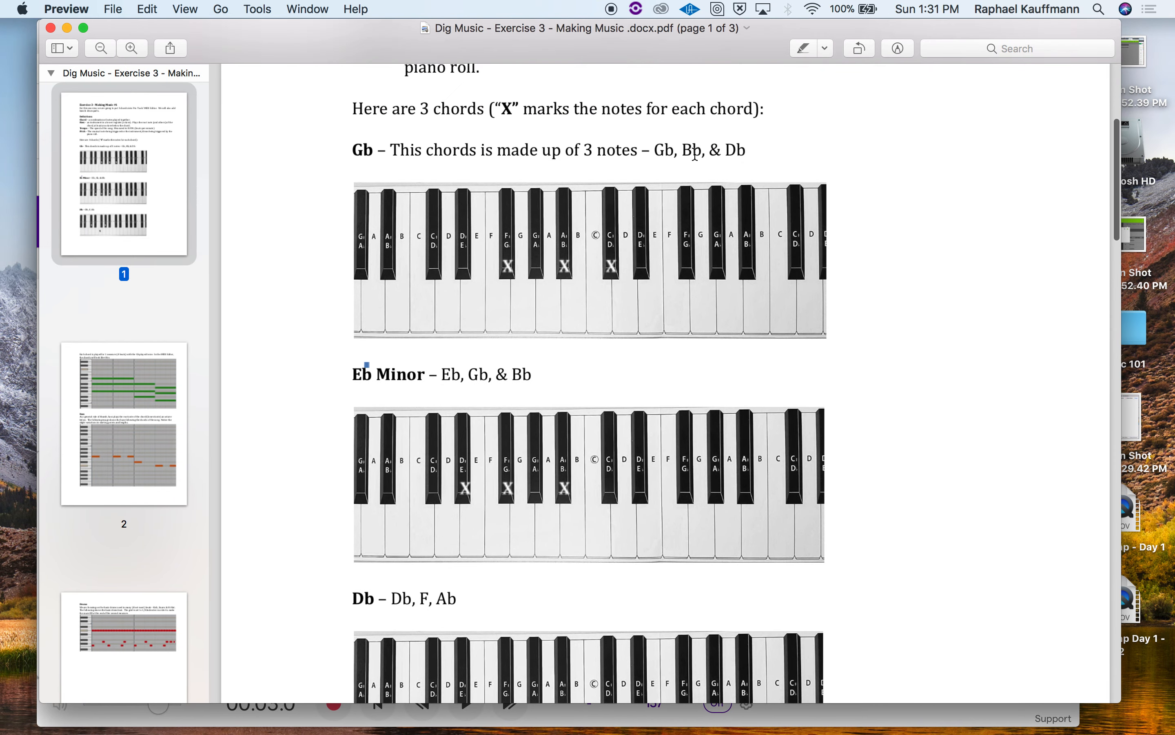
{"action": "scroll", "coordinate": [739, 155], "scroll_direction": "down", "scroll_amount": 10}
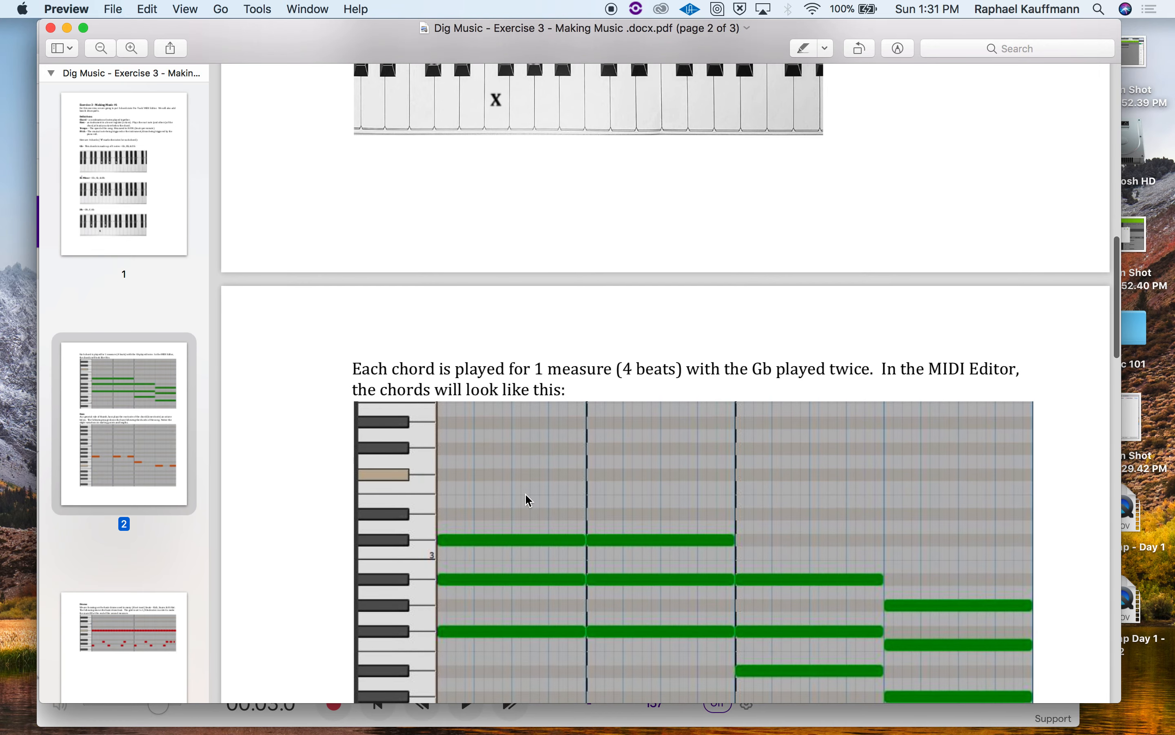
{"action": "scroll", "coordinate": [630, 538], "scroll_direction": "up", "scroll_amount": 15}
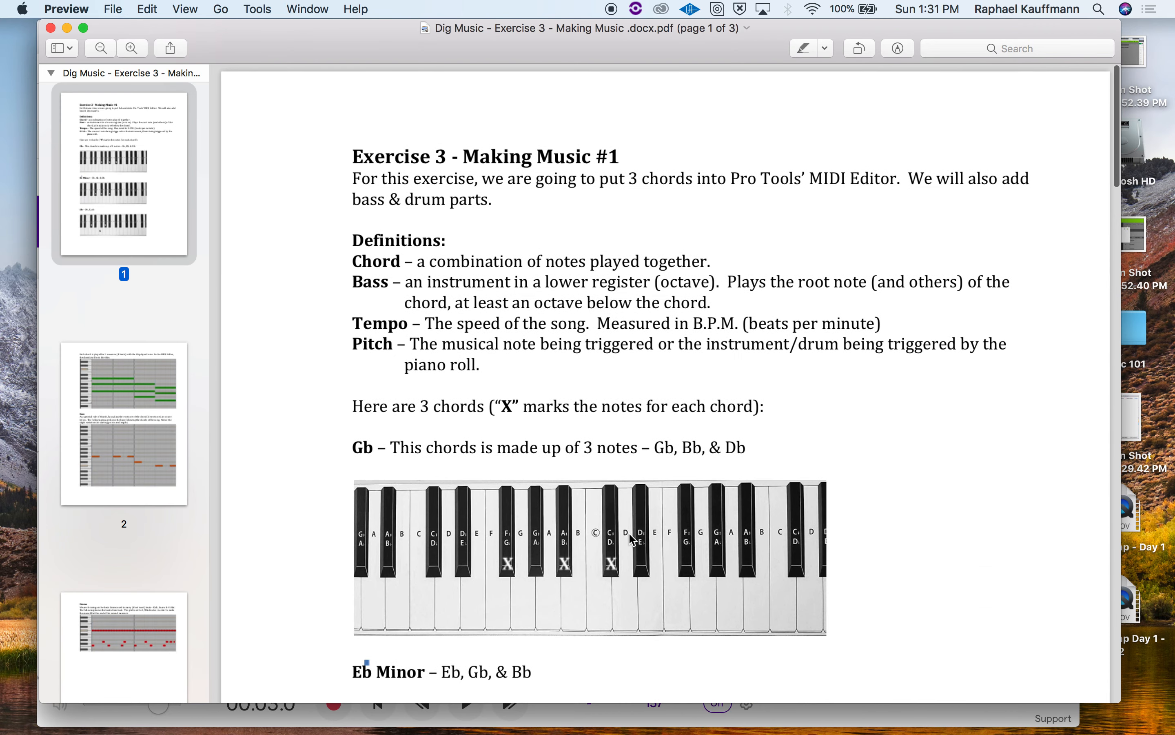
Return to Soundtrap in Chrome, open the Grand Piano track's Piano Roll and draw a short Gb2 note at the start of measure 1
{"action": "key", "text": "cmd+Tab"}
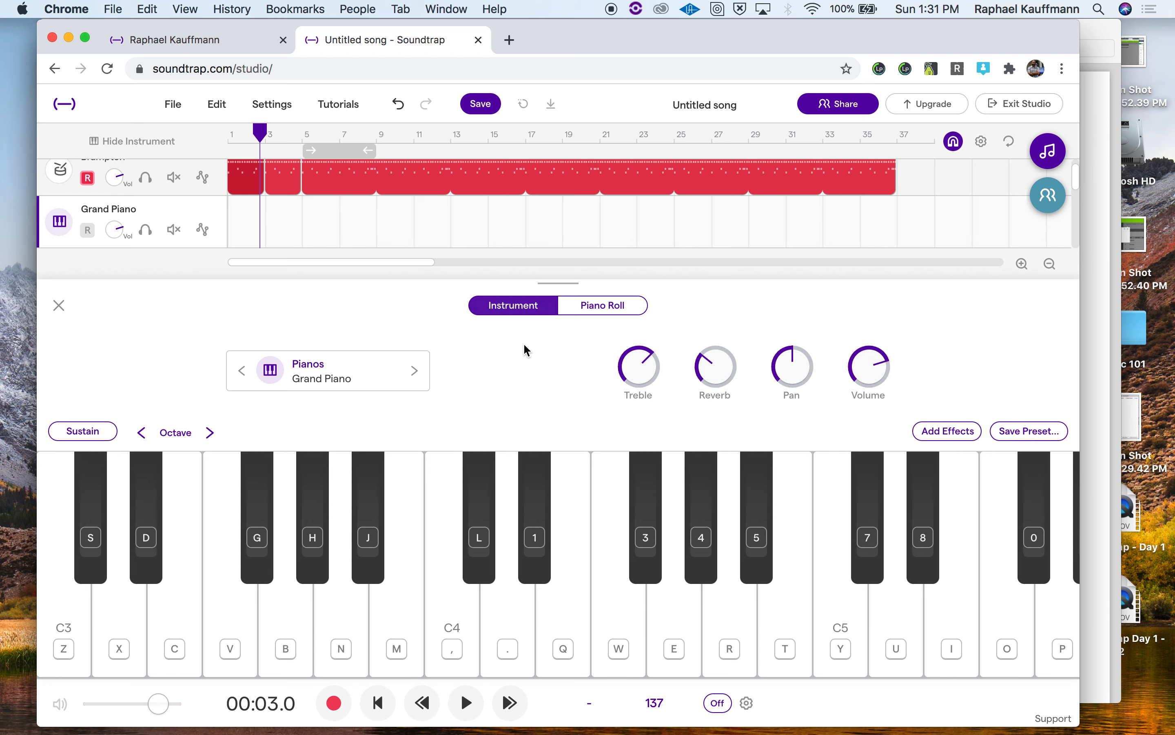
{"action": "left_click", "coordinate": [604, 305]}
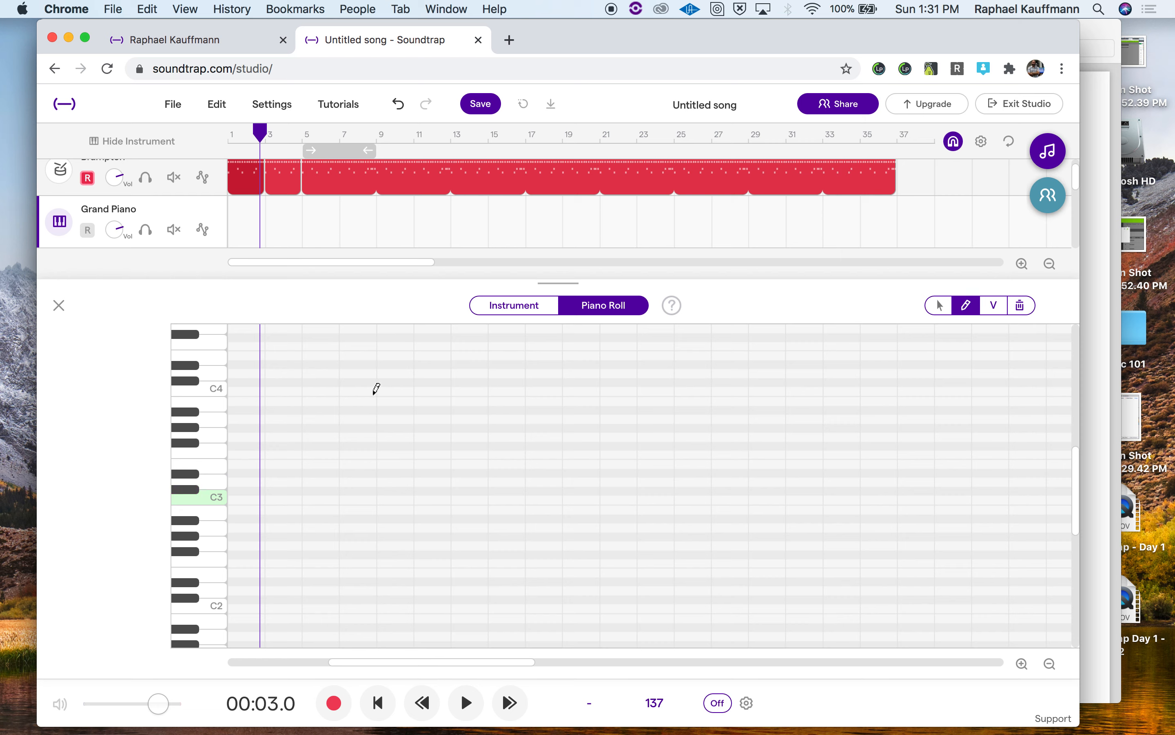
{"action": "left_click", "coordinate": [192, 553]}
{"action": "left_click", "coordinate": [233, 554]}
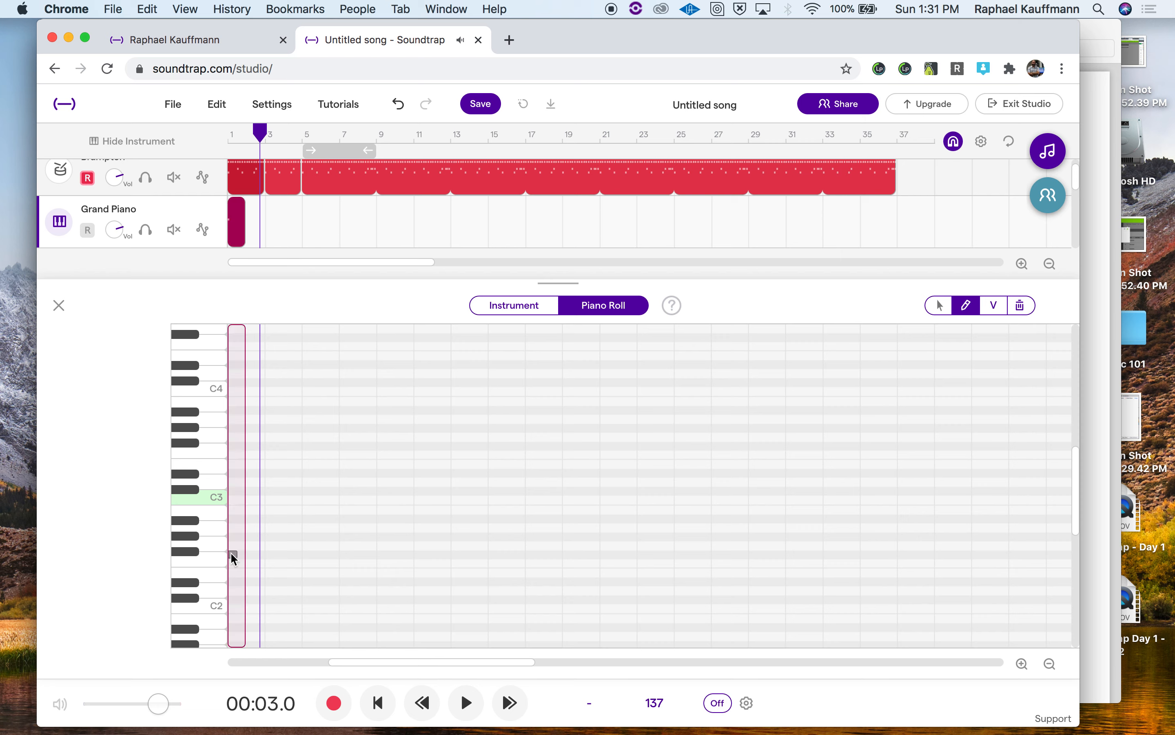
{"action": "left_click", "coordinate": [266, 555]}
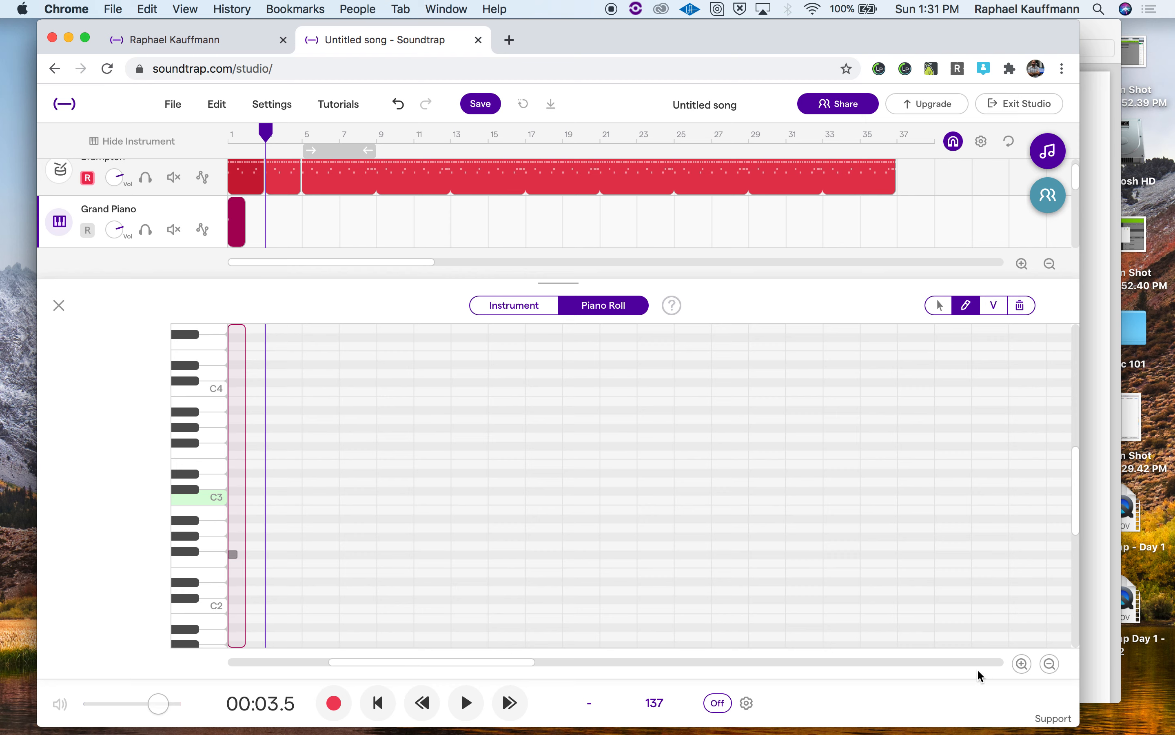
Lengthen the Gb2 note so it fills the whole first measure
{"action": "left_click", "coordinate": [1022, 663]}
{"action": "left_click", "coordinate": [1023, 663]}
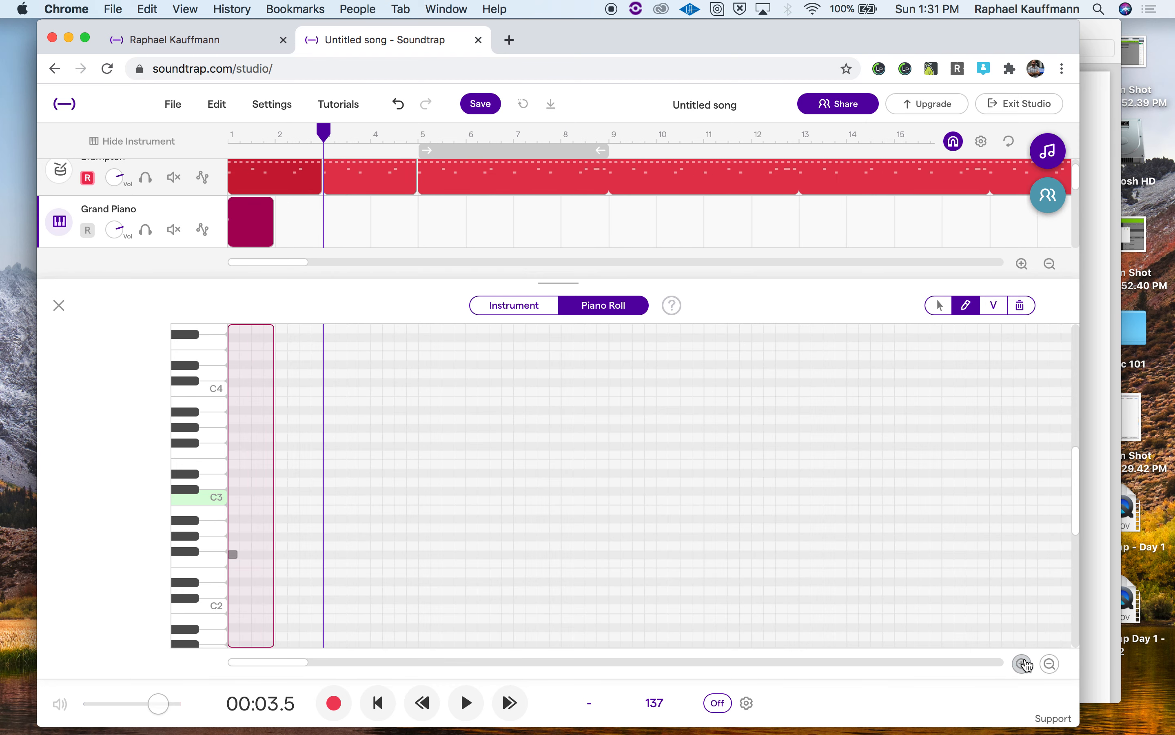
{"action": "left_click", "coordinate": [1023, 663]}
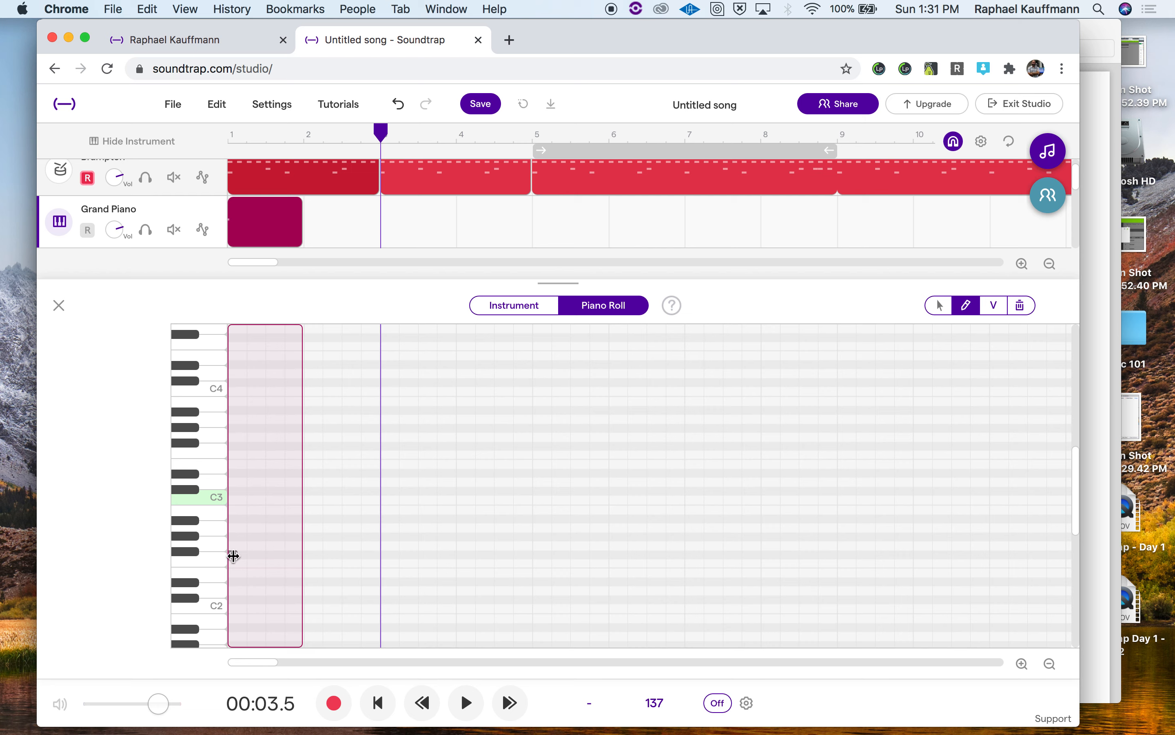
{"action": "left_click_drag", "start_coordinate": [236, 555], "coordinate": [381, 556]}
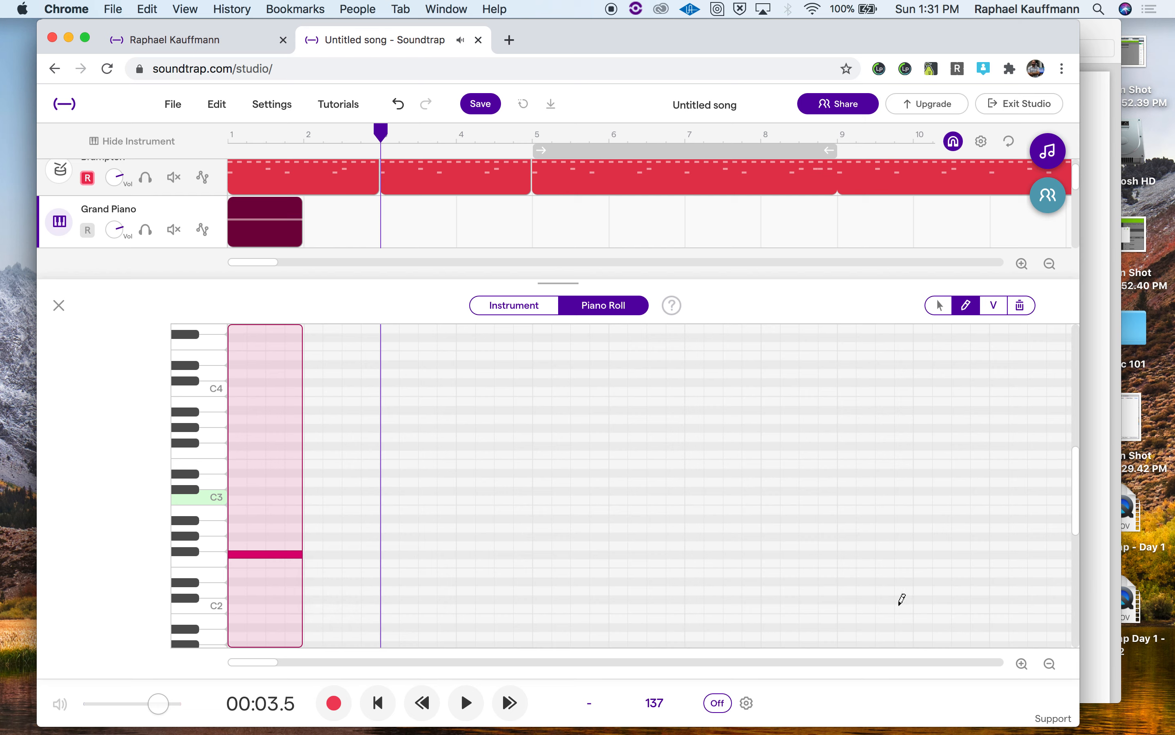
Complete the Gb chord by adding measure-long Bb2 and Db3 notes above the Gb2 in measure 1, and play it back briefly
{"action": "left_click", "coordinate": [1022, 664]}
{"action": "left_click", "coordinate": [1022, 664]}
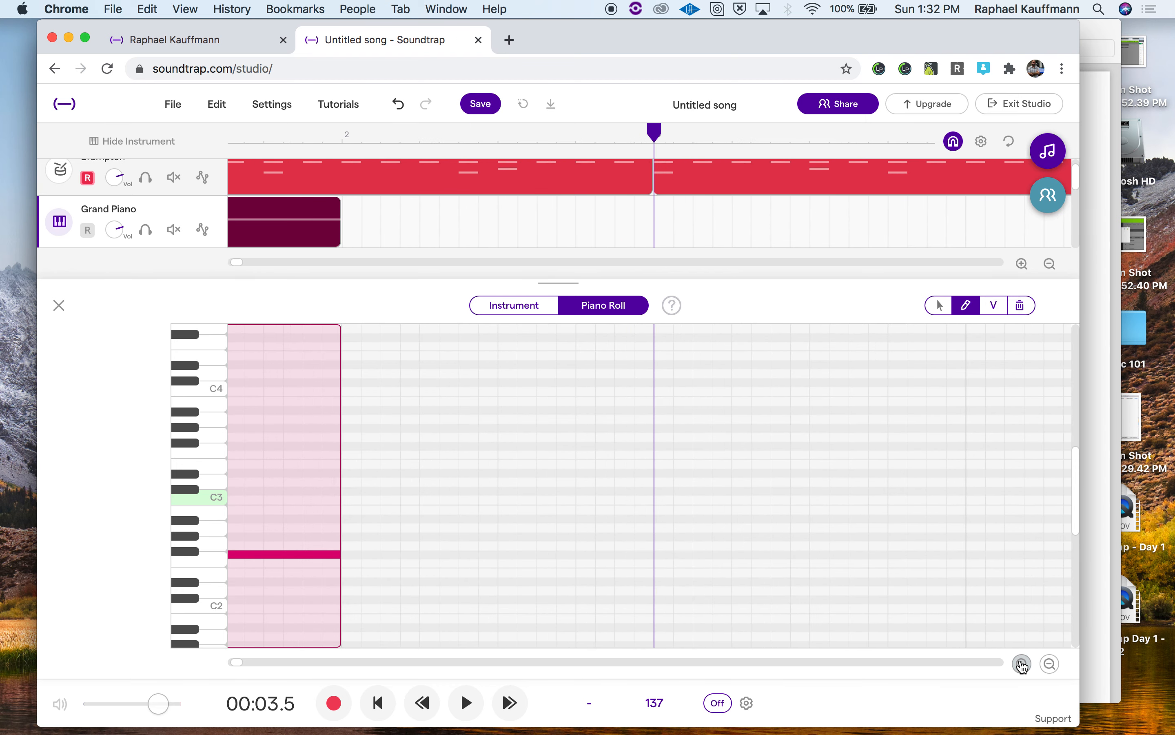
{"action": "scroll", "coordinate": [665, 617], "scroll_direction": "left", "scroll_amount": 4}
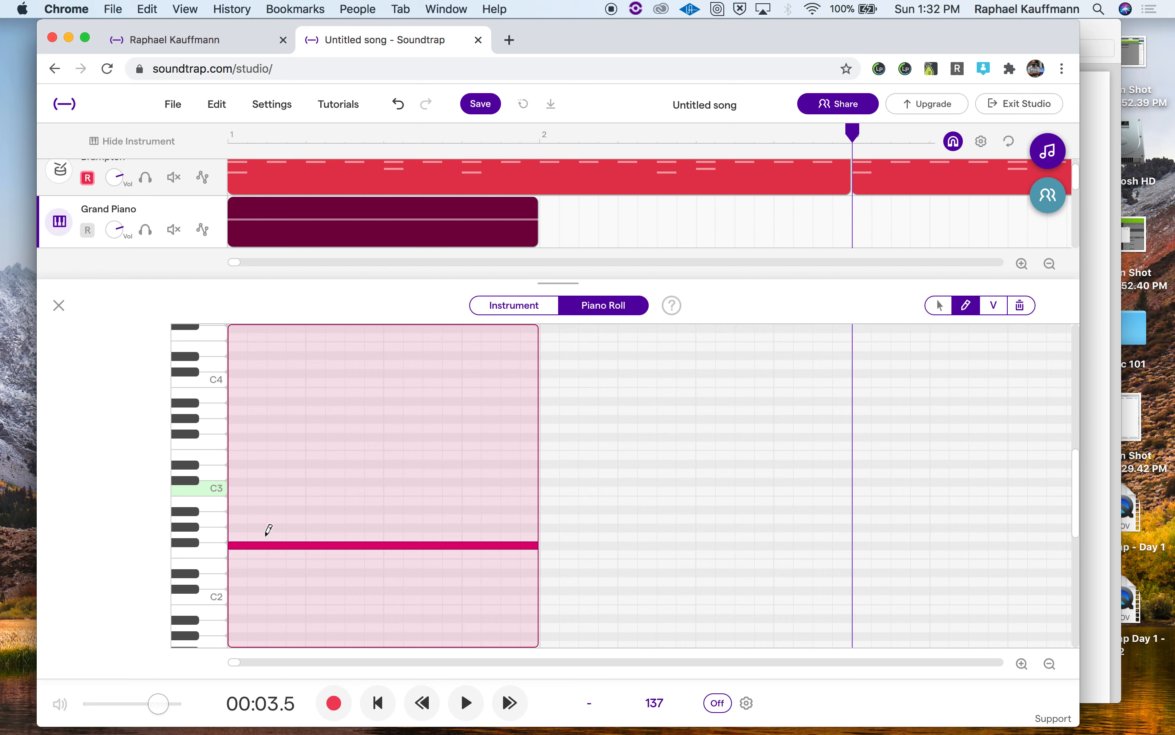
{"action": "left_click", "coordinate": [236, 508]}
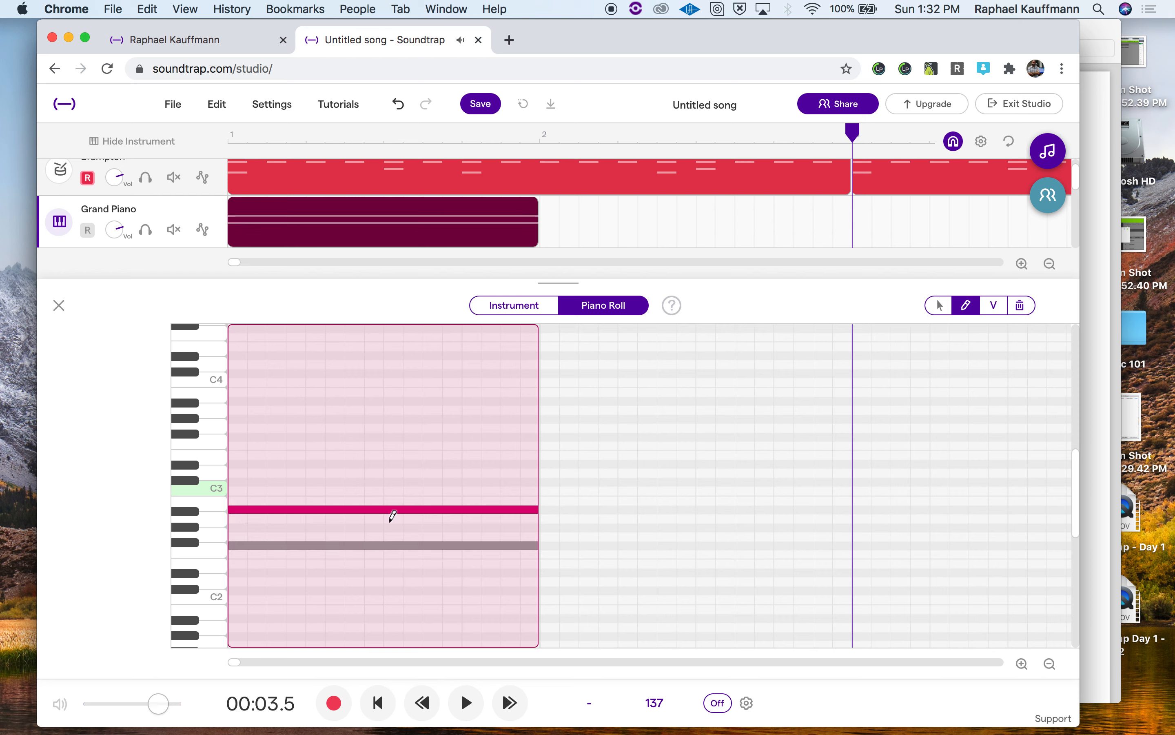
{"action": "left_click", "coordinate": [333, 510]}
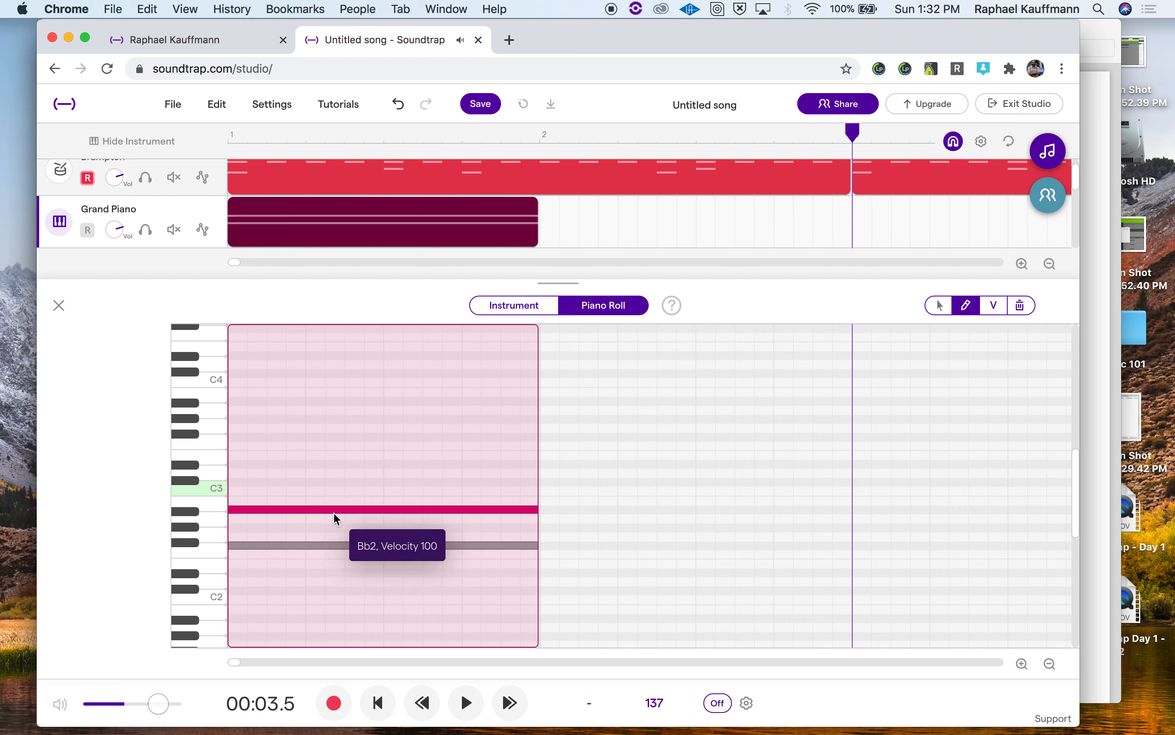
{"action": "left_click_drag", "start_coordinate": [333, 516], "coordinate": [333, 515]}
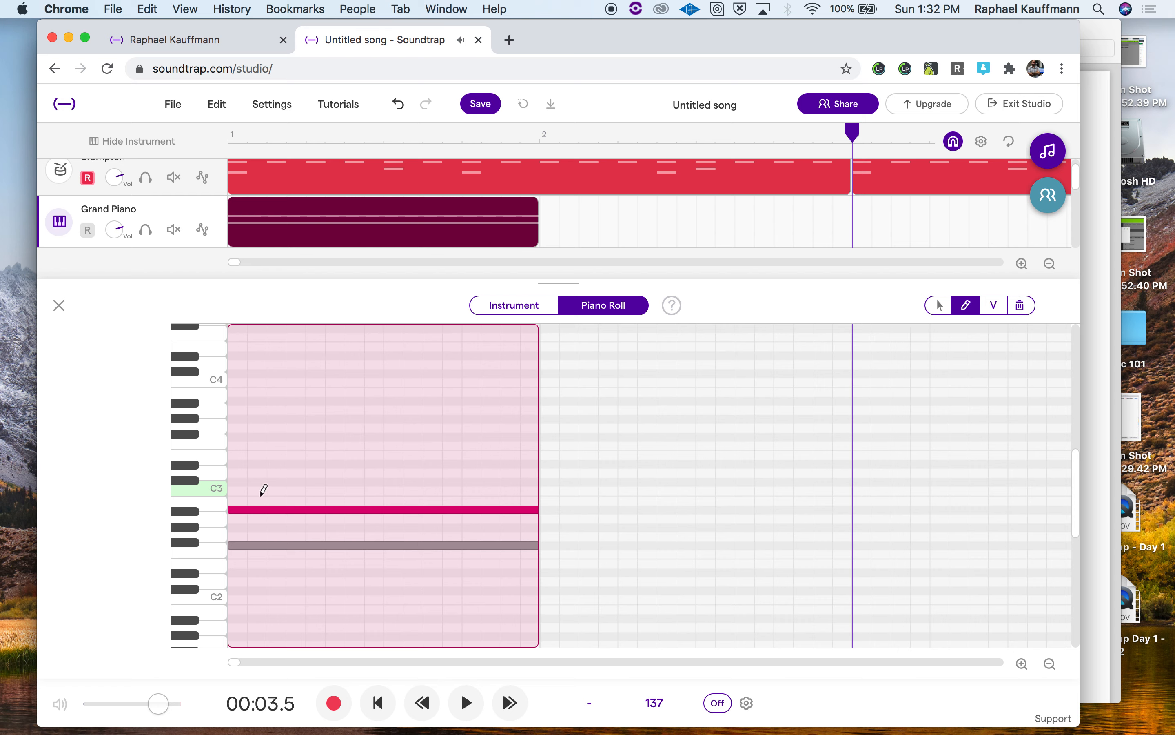
{"action": "left_click", "coordinate": [234, 482]}
{"action": "key", "text": "space"}
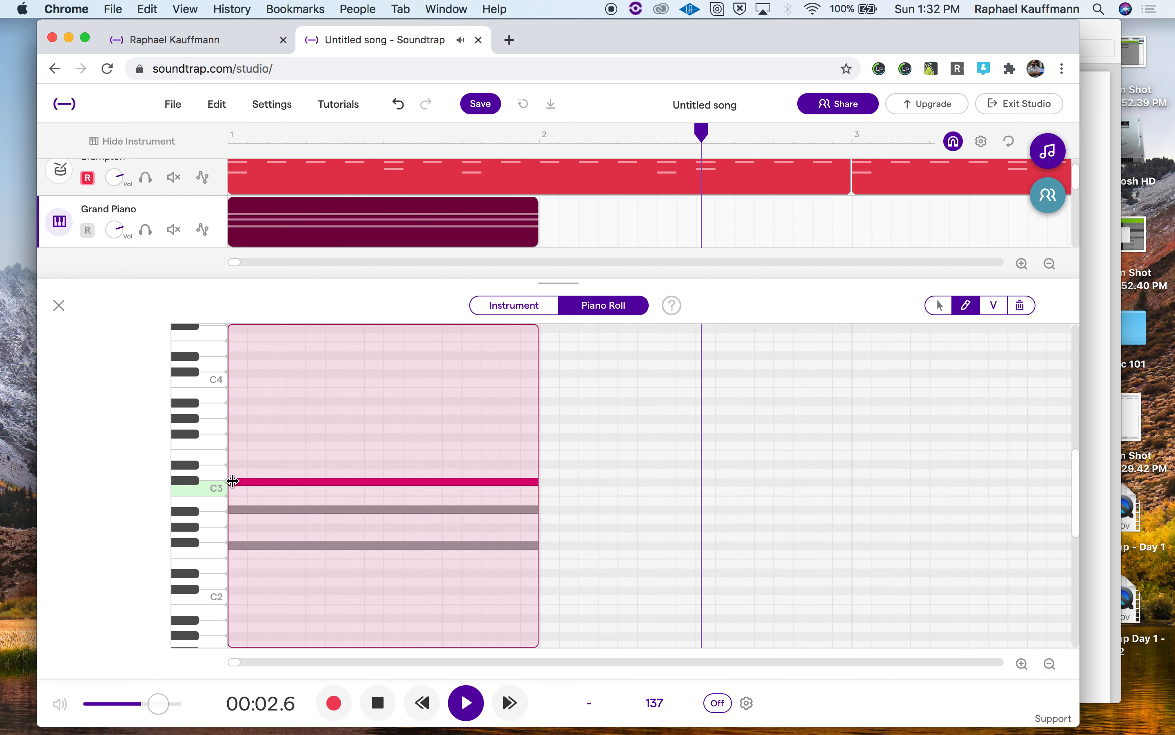
{"action": "key", "text": "space"}
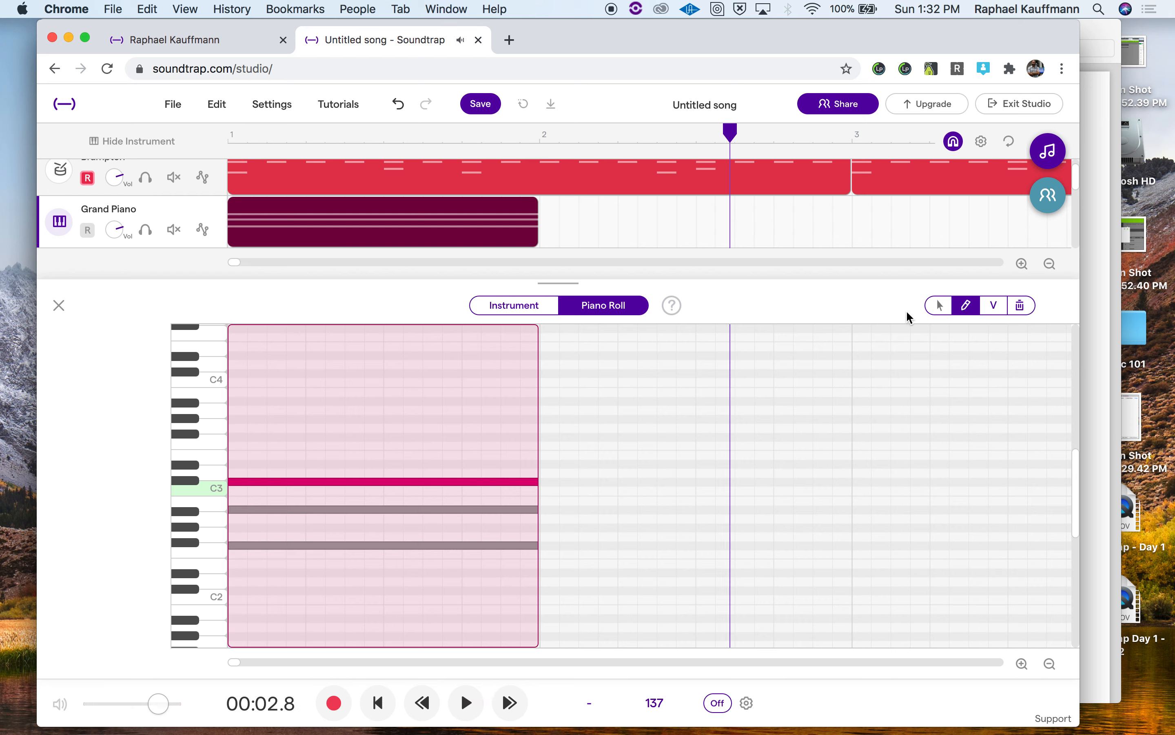
Select all three notes of the Gb chord together with the selection tool
{"action": "left_click", "coordinate": [939, 305]}
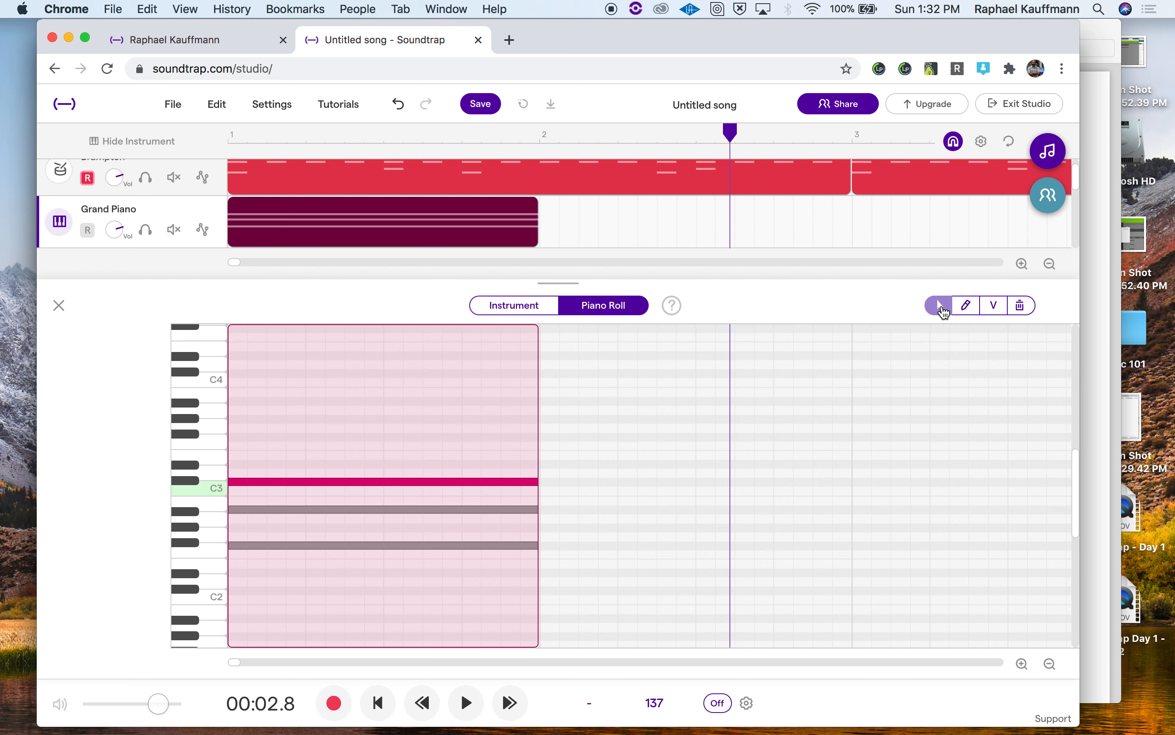
{"action": "left_click", "coordinate": [535, 479]}
{"action": "left_click", "coordinate": [966, 306]}
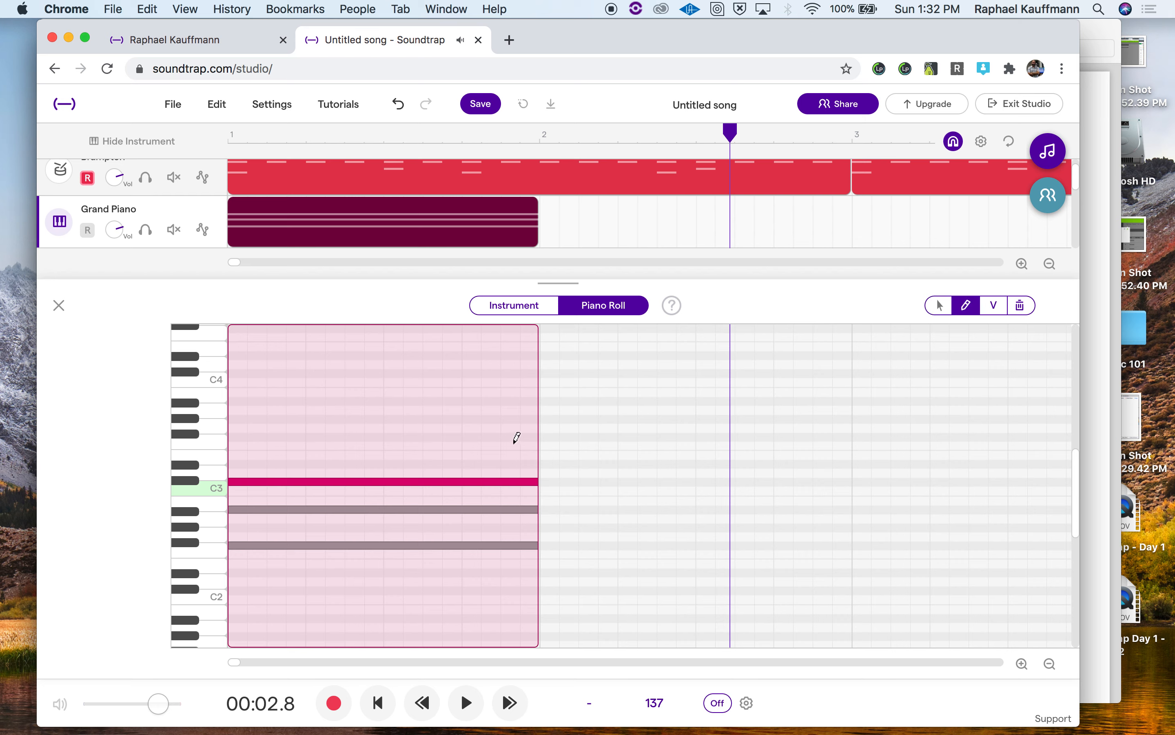
{"action": "left_click", "coordinate": [939, 305]}
{"action": "left_click_drag", "start_coordinate": [442, 412], "coordinate": [465, 582]}
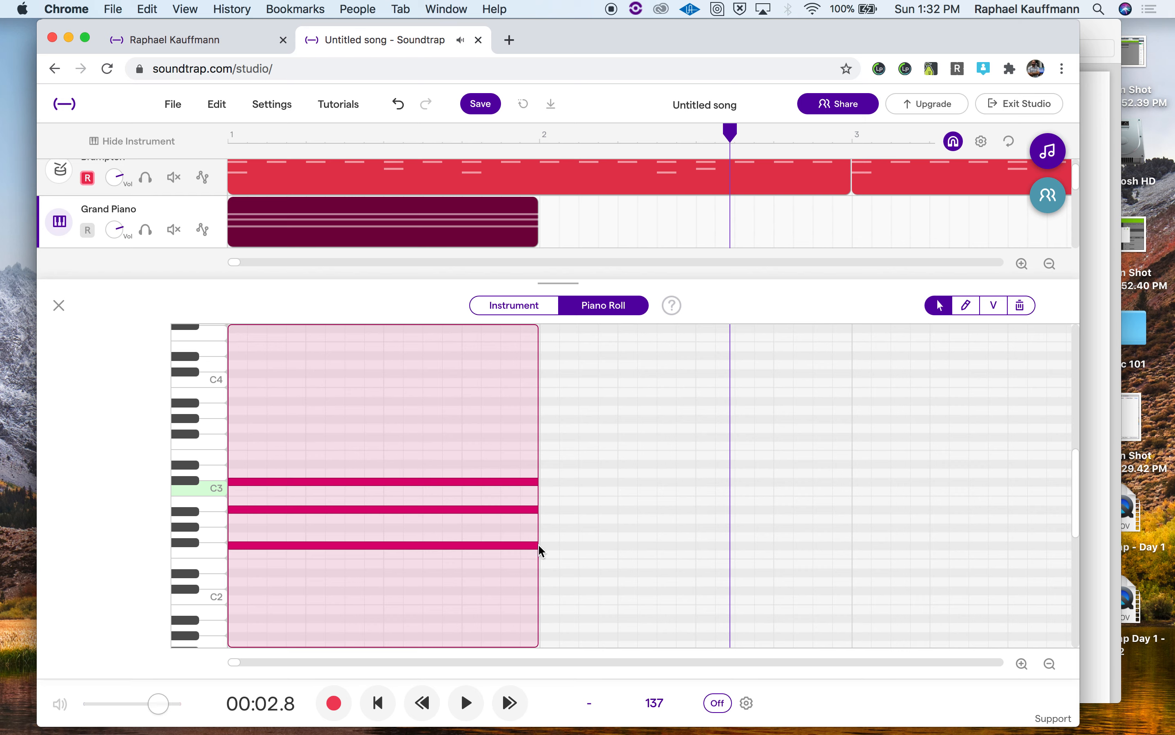
{"action": "mouse_move", "coordinate": [537, 544]}
{"action": "left_mouse_down"}
{"action": "mouse_move", "coordinate": [594, 545]}
{"action": "mouse_move", "coordinate": [515, 530]}
{"action": "mouse_move", "coordinate": [519, 547]}
{"action": "mouse_move", "coordinate": [536, 543]}
{"action": "left_mouse_up"}
{"action": "left_click", "coordinate": [565, 430]}
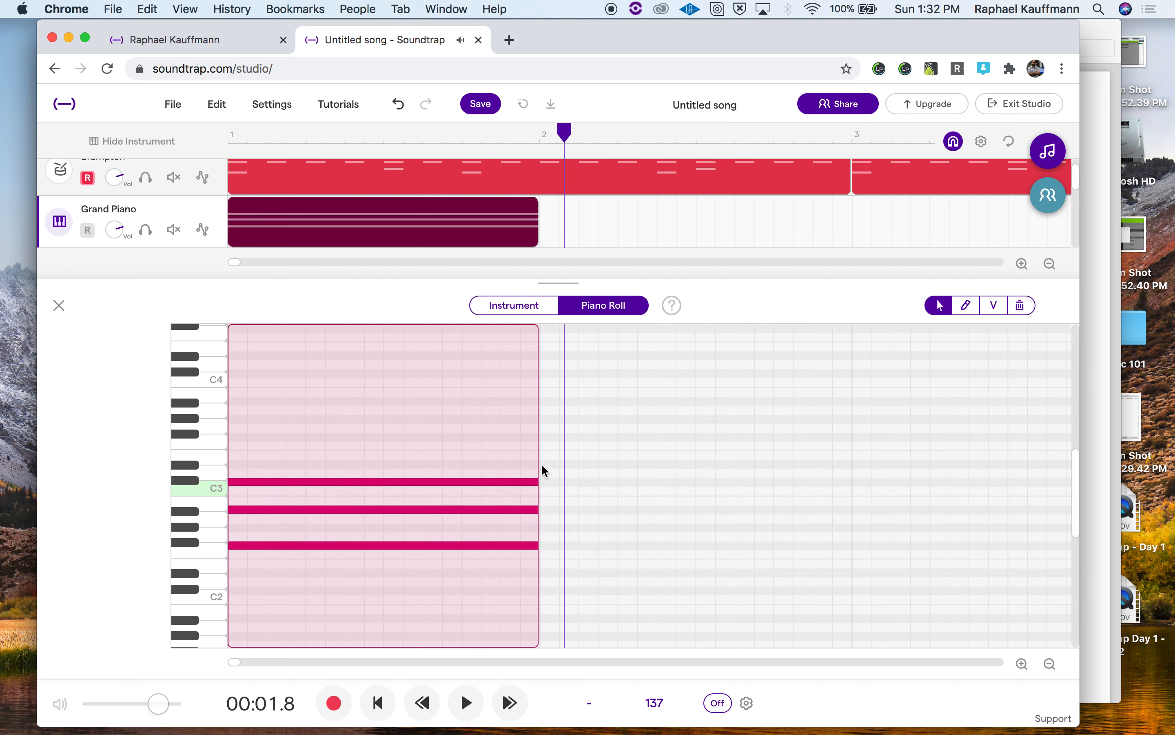
{"action": "mouse_move", "coordinate": [480, 211]}
{"action": "left_click", "coordinate": [588, 490]}
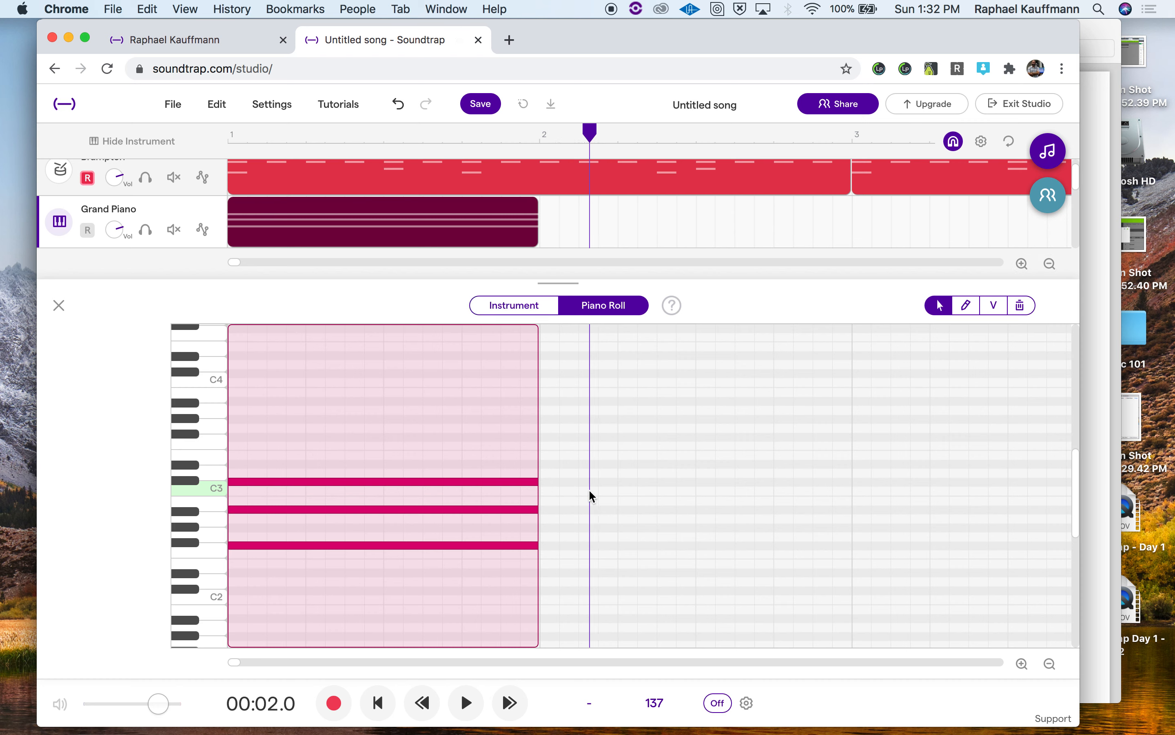
Deselect the chord, select only its Db3 note and close the Grand Piano track's Piano Roll
{"action": "left_click", "coordinate": [467, 446]}
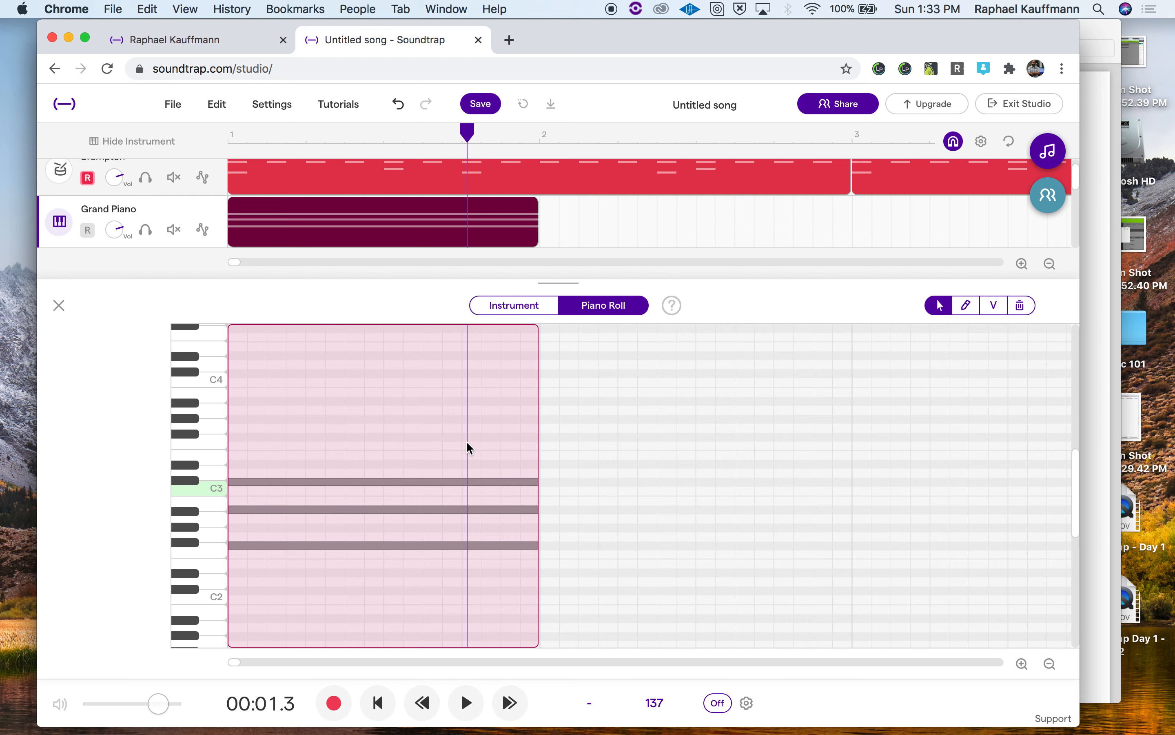
{"action": "left_click", "coordinate": [534, 480]}
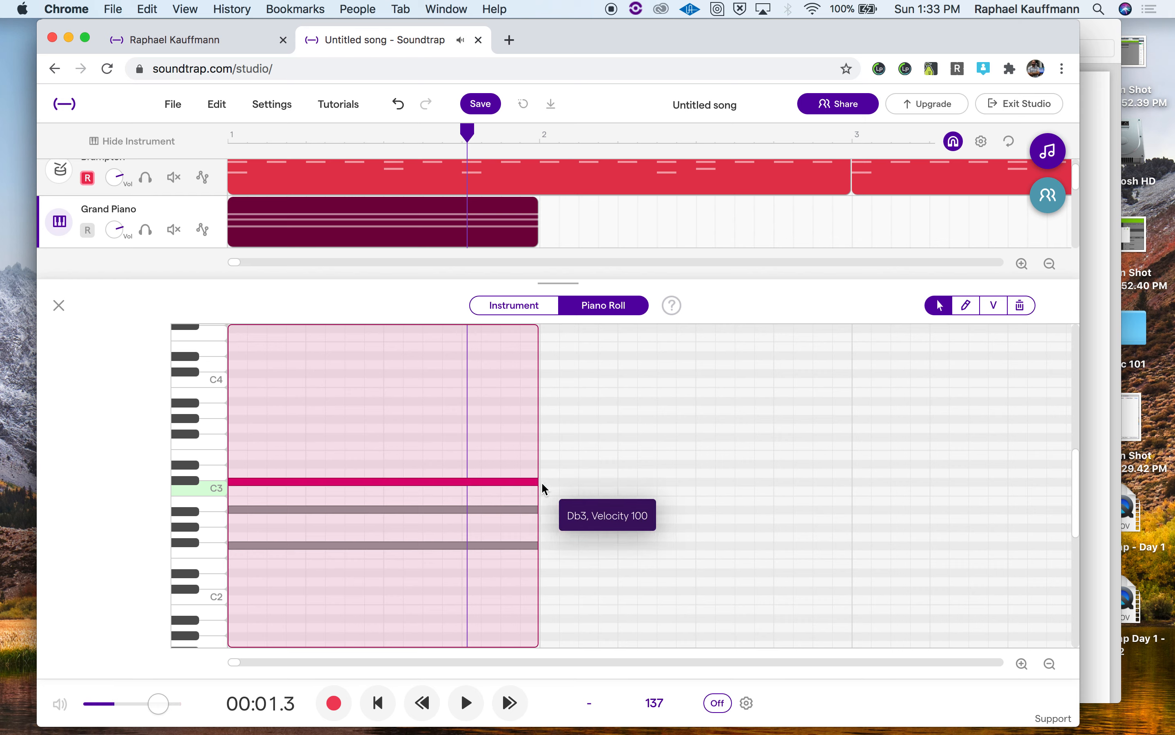
{"action": "mouse_move", "coordinate": [495, 219]}
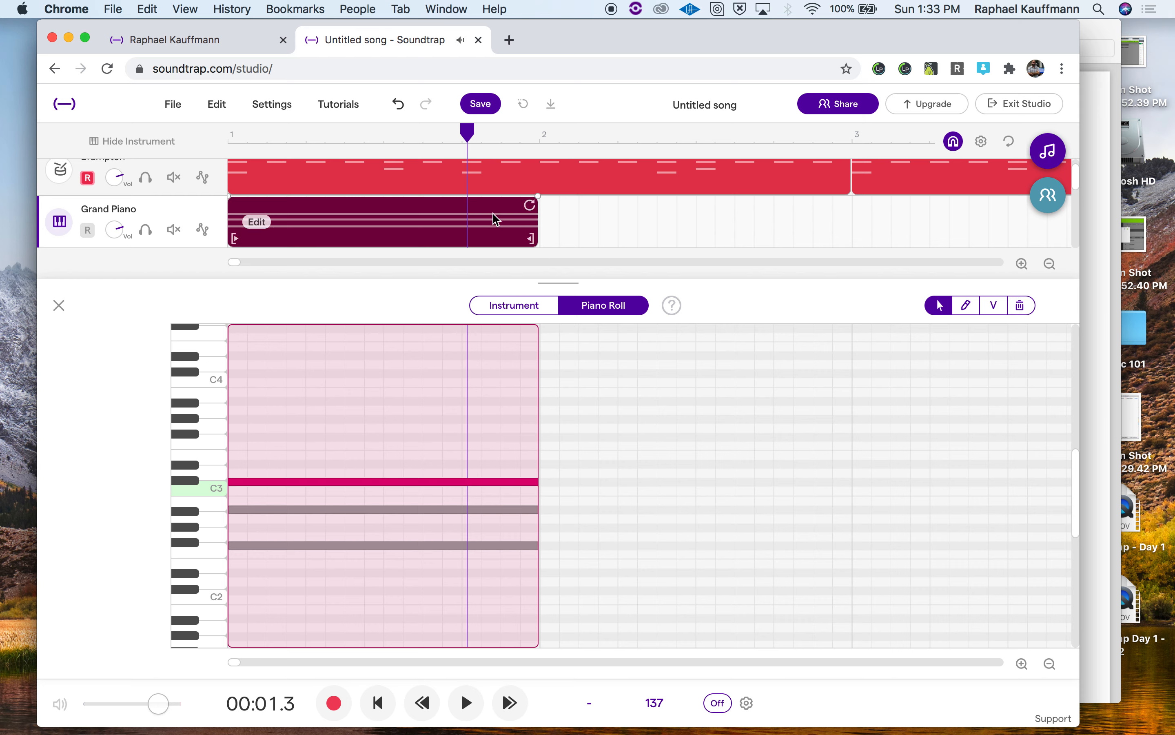
{"action": "left_click", "coordinate": [59, 306]}
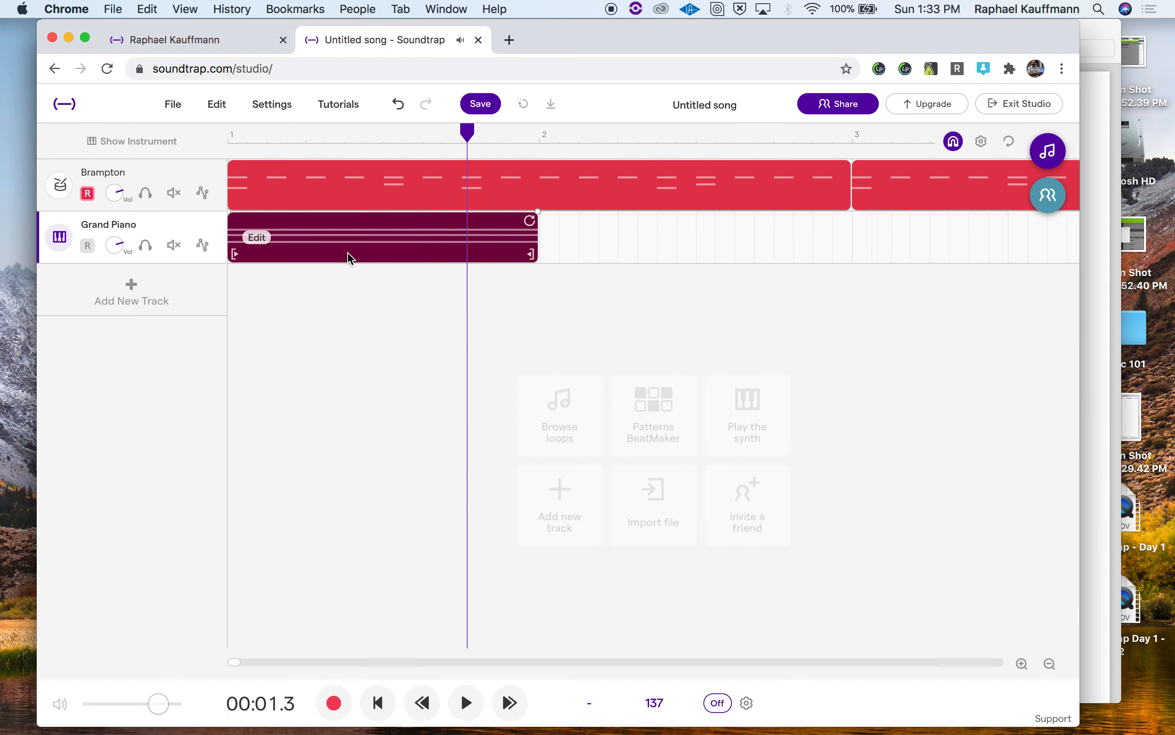
Reopen the Gb chord in the Piano Roll, extend its three notes to fill measures 1 and 2, and delete the stray D3 note
{"action": "double_click", "coordinate": [352, 259]}
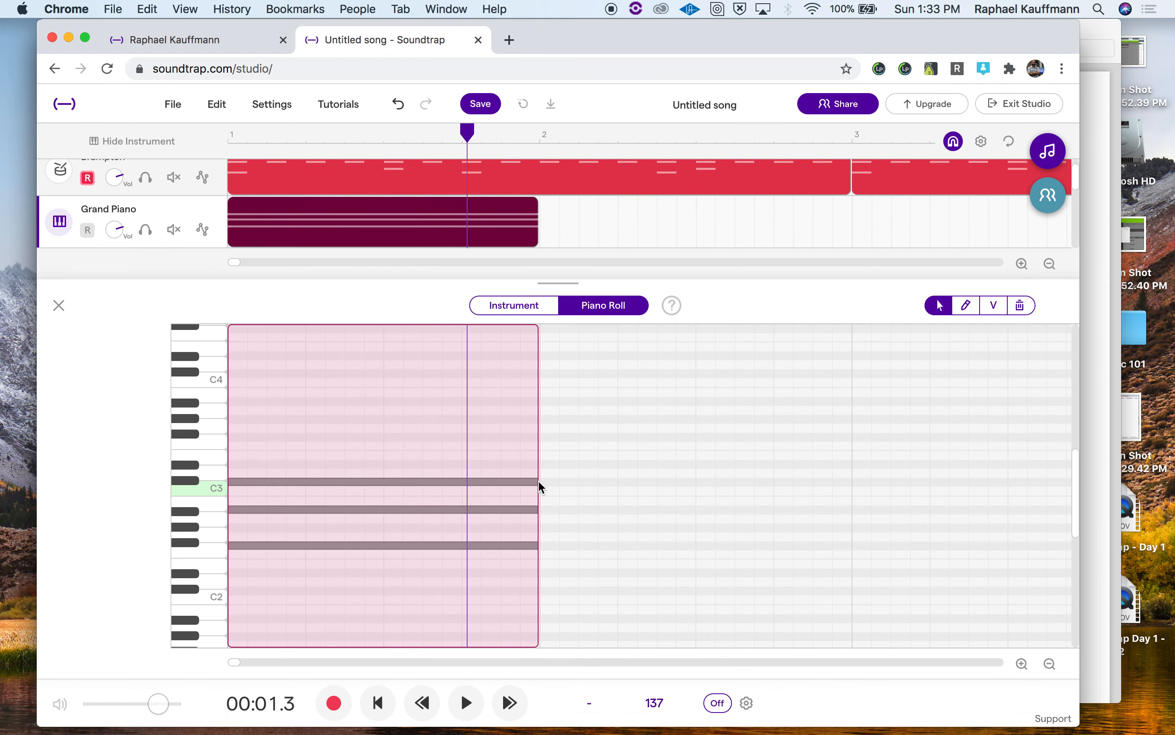
{"action": "left_click_drag", "start_coordinate": [516, 482], "coordinate": [761, 484]}
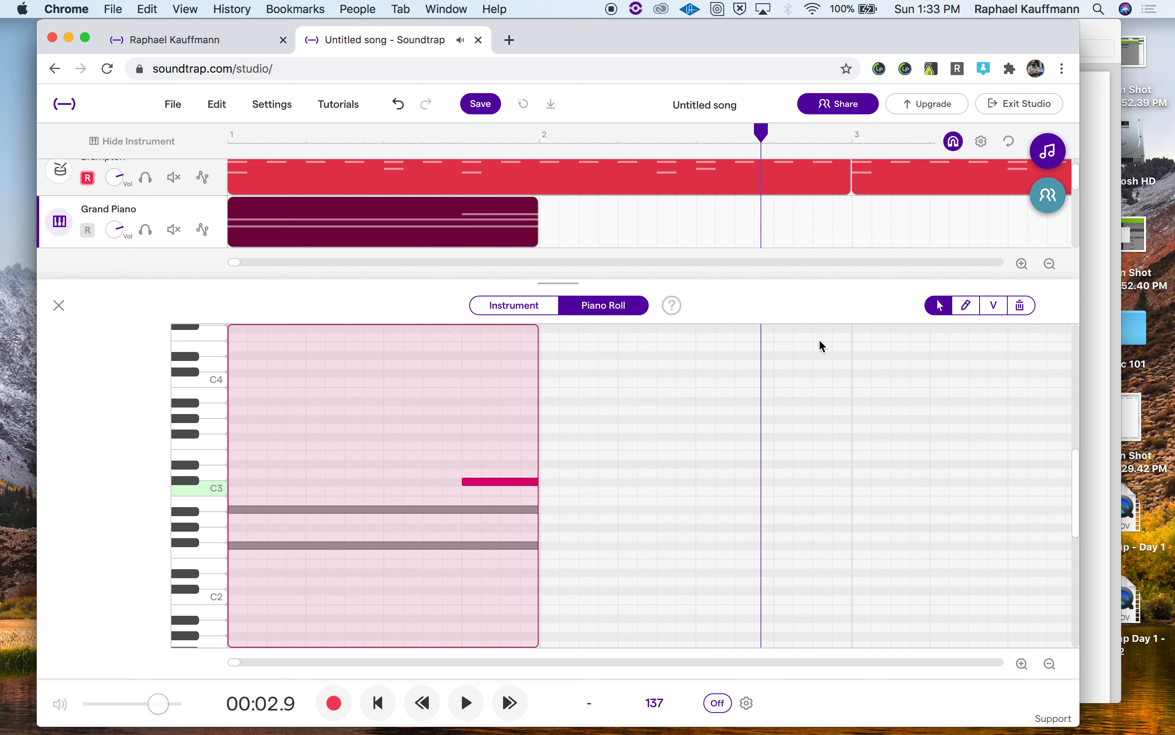
{"action": "key", "text": "super+z"}
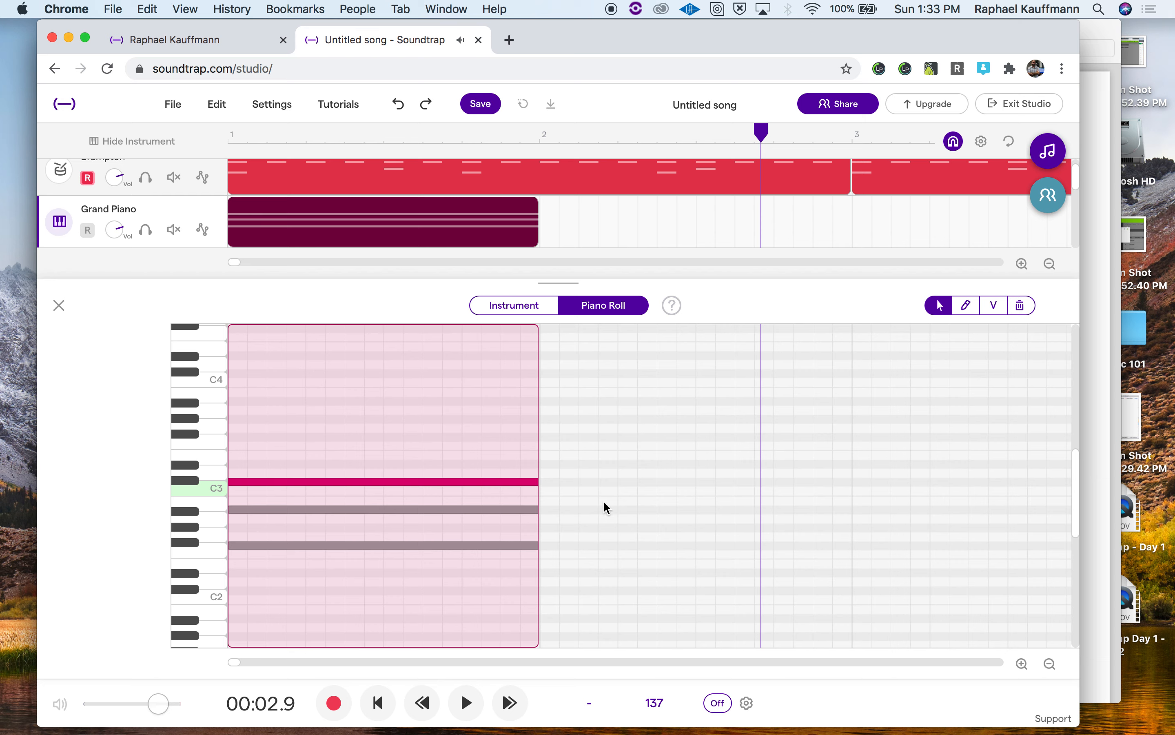
{"action": "key", "text": "p"}
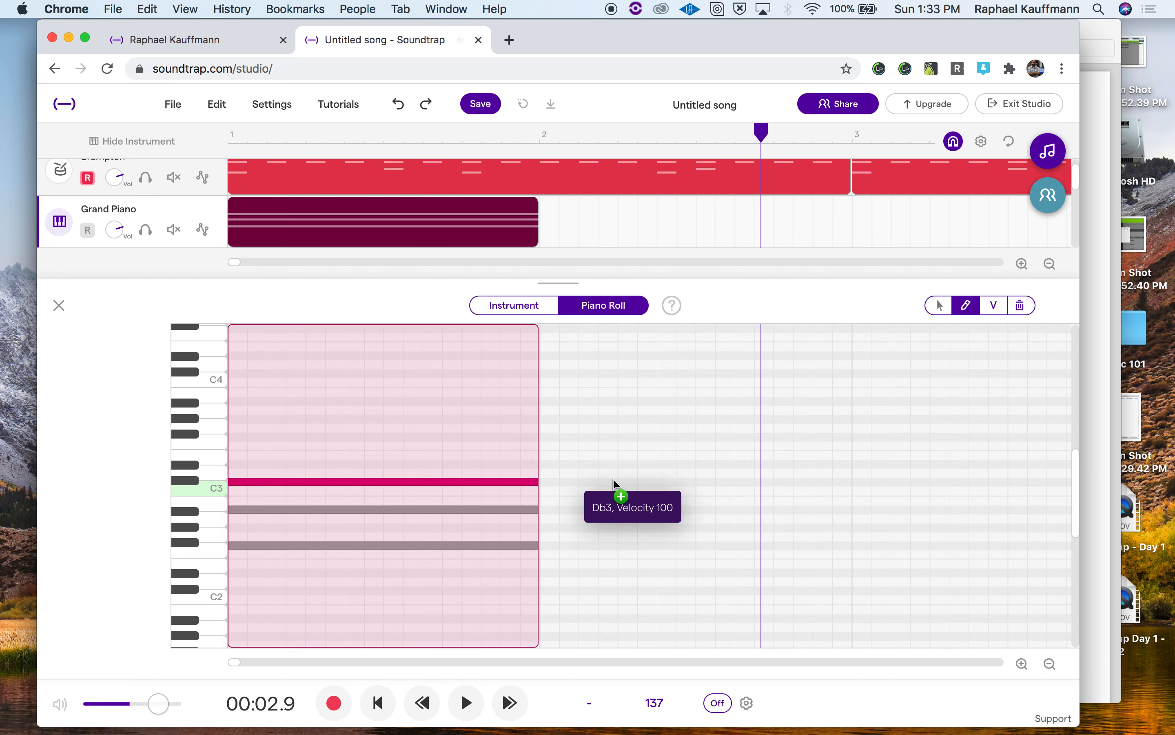
{"action": "left_click_drag", "start_coordinate": [690, 482], "coordinate": [876, 472]}
{"action": "left_click", "coordinate": [877, 470]}
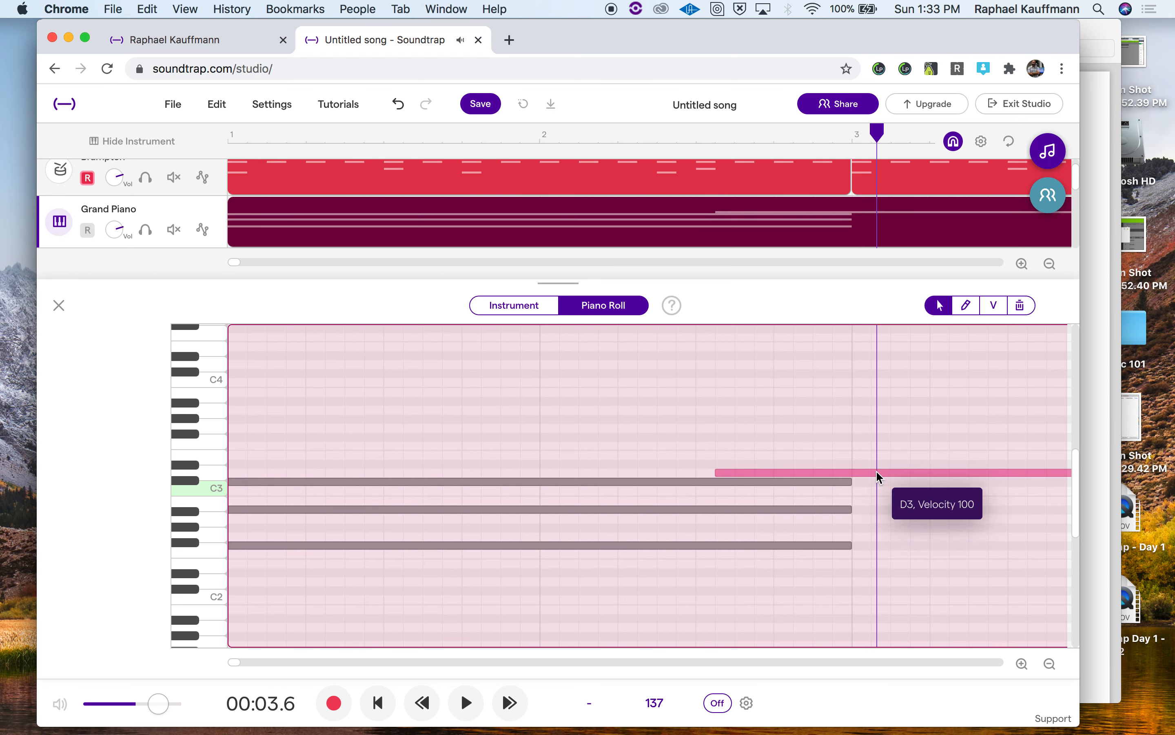
{"action": "key", "text": "BackSpace"}
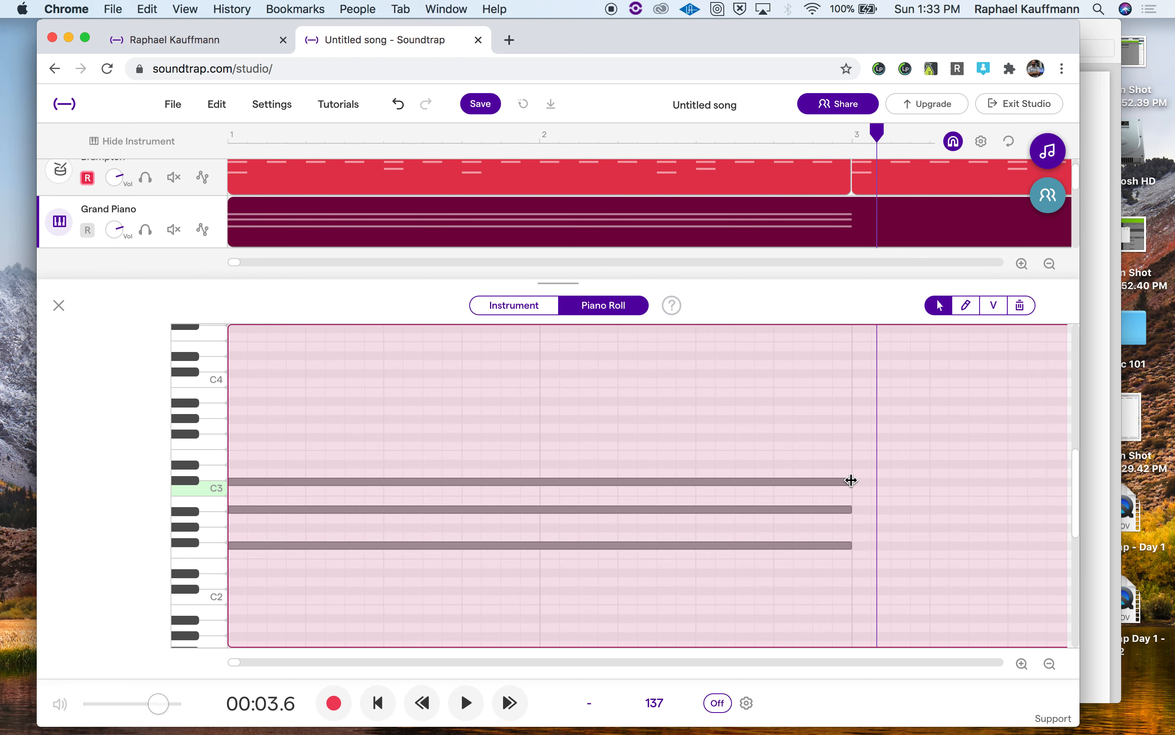
Trim the Grand Piano region to end with the chord at the end of measure 2 and play it from the beginning
{"action": "left_click", "coordinate": [1051, 664]}
{"action": "left_click", "coordinate": [1051, 664]}
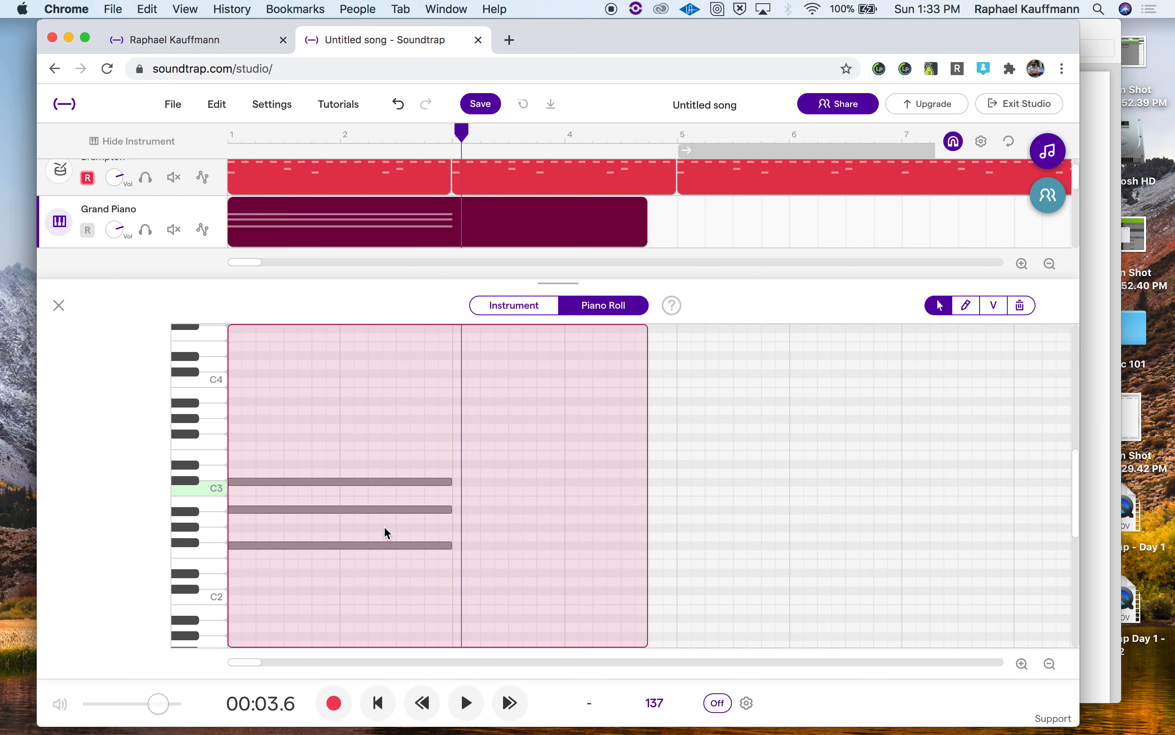
{"action": "mouse_move", "coordinate": [632, 240]}
{"action": "left_click_drag", "start_coordinate": [643, 240], "coordinate": [449, 234]}
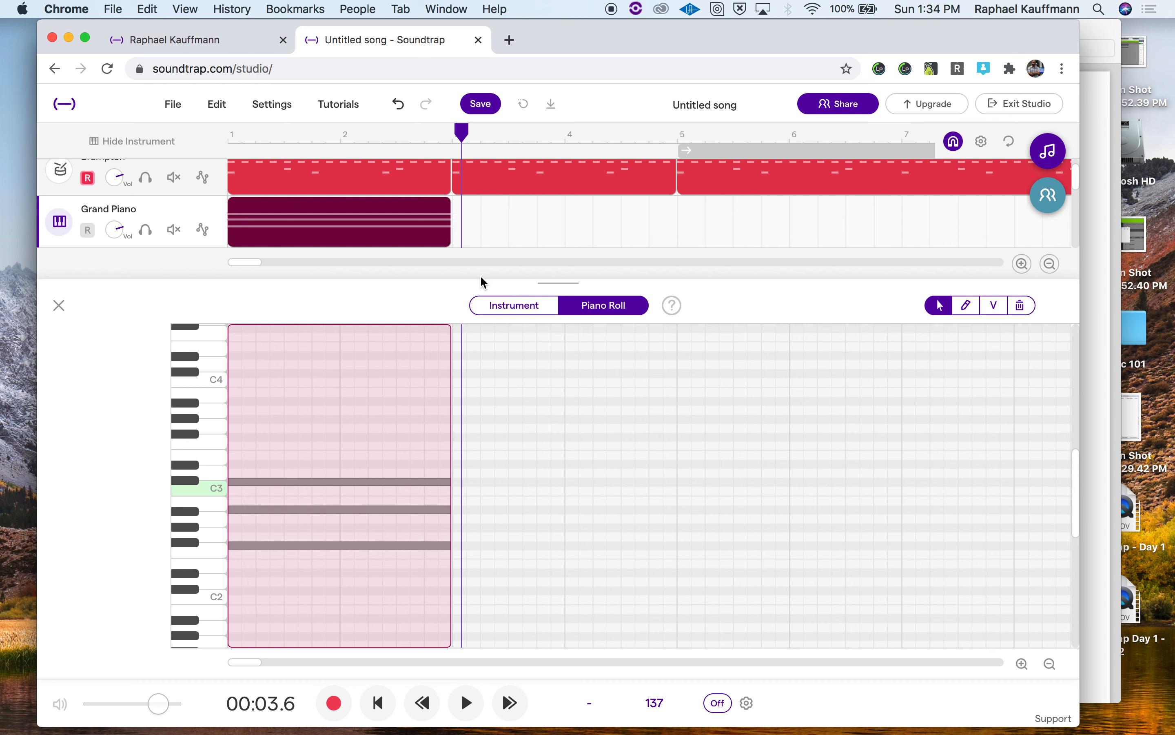
{"action": "key", "text": "Return"}
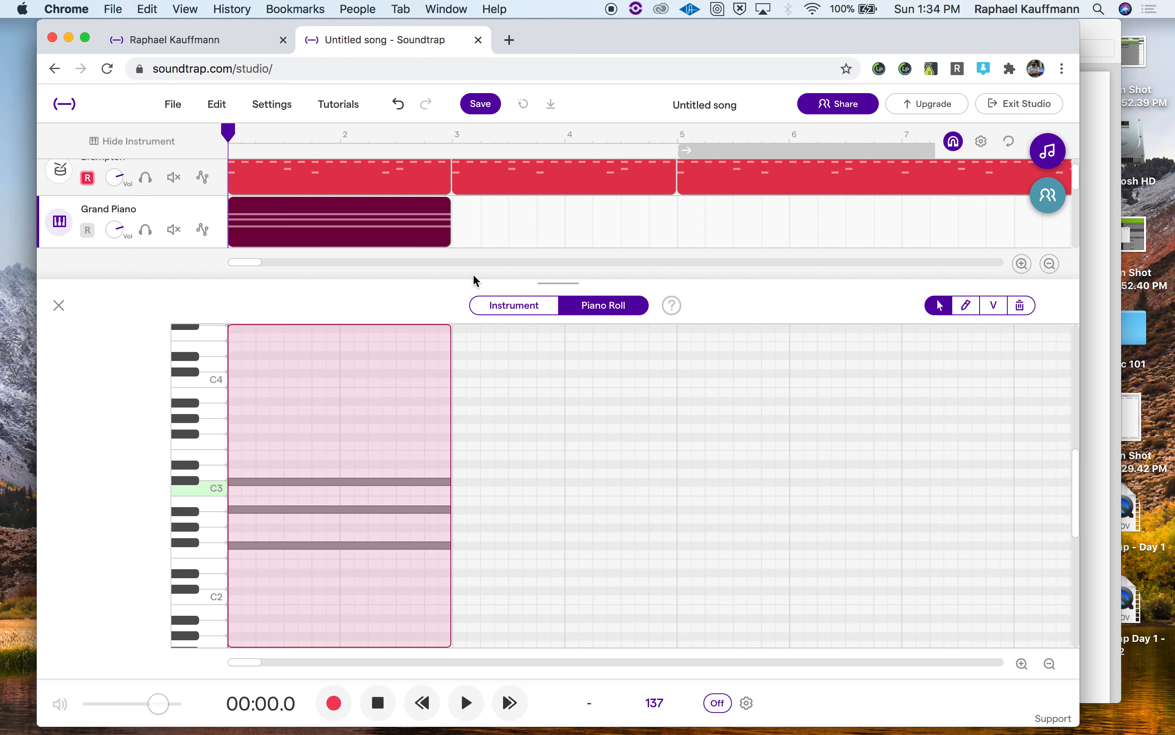
{"action": "key", "text": "space"}
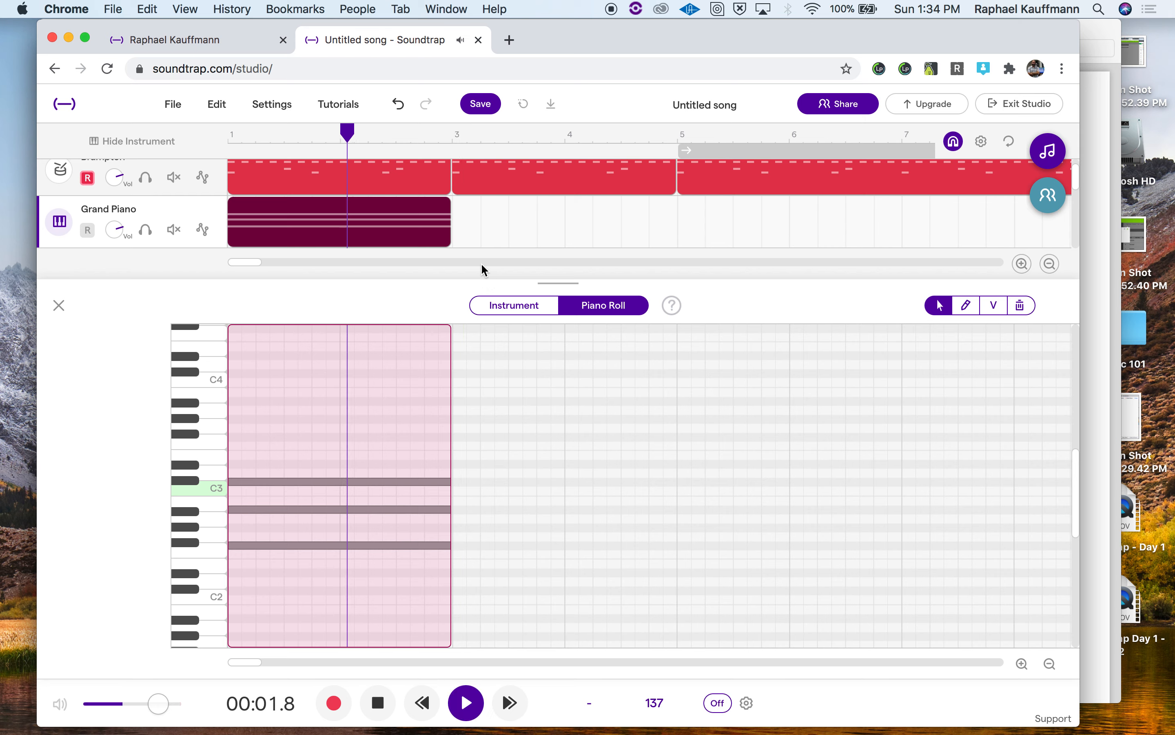
{"action": "key", "text": "space"}
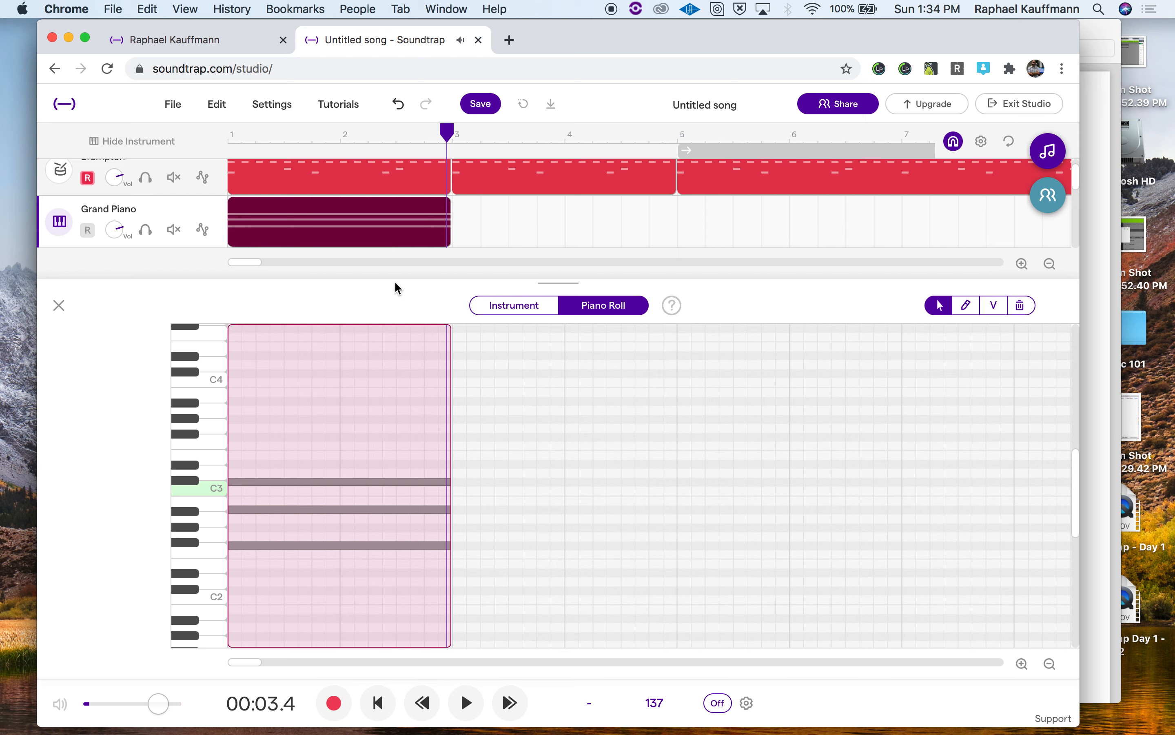
Close the Piano Roll, copy the two-measure Gb chord region into measures 3 and 4, and play it briefly
{"action": "left_click_drag", "start_coordinate": [349, 437], "coordinate": [347, 554]}
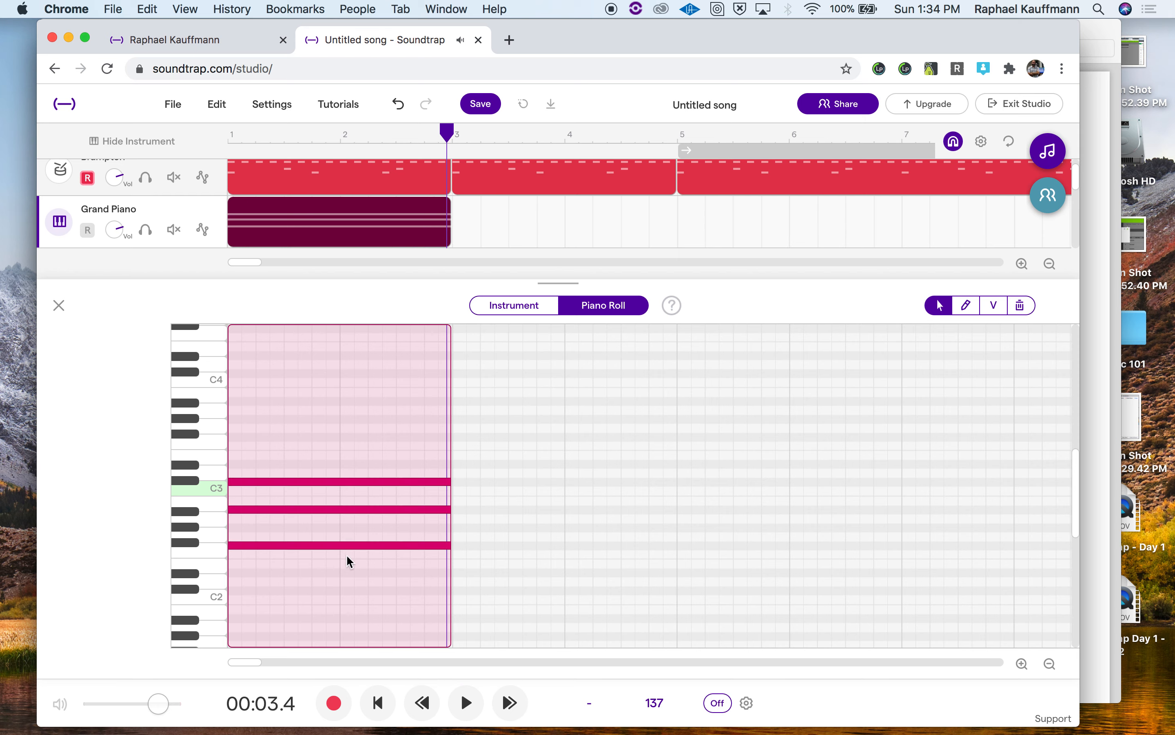
{"action": "mouse_move", "coordinate": [319, 228]}
{"action": "mouse_move", "coordinate": [364, 226]}
{"action": "left_click", "coordinate": [57, 306]}
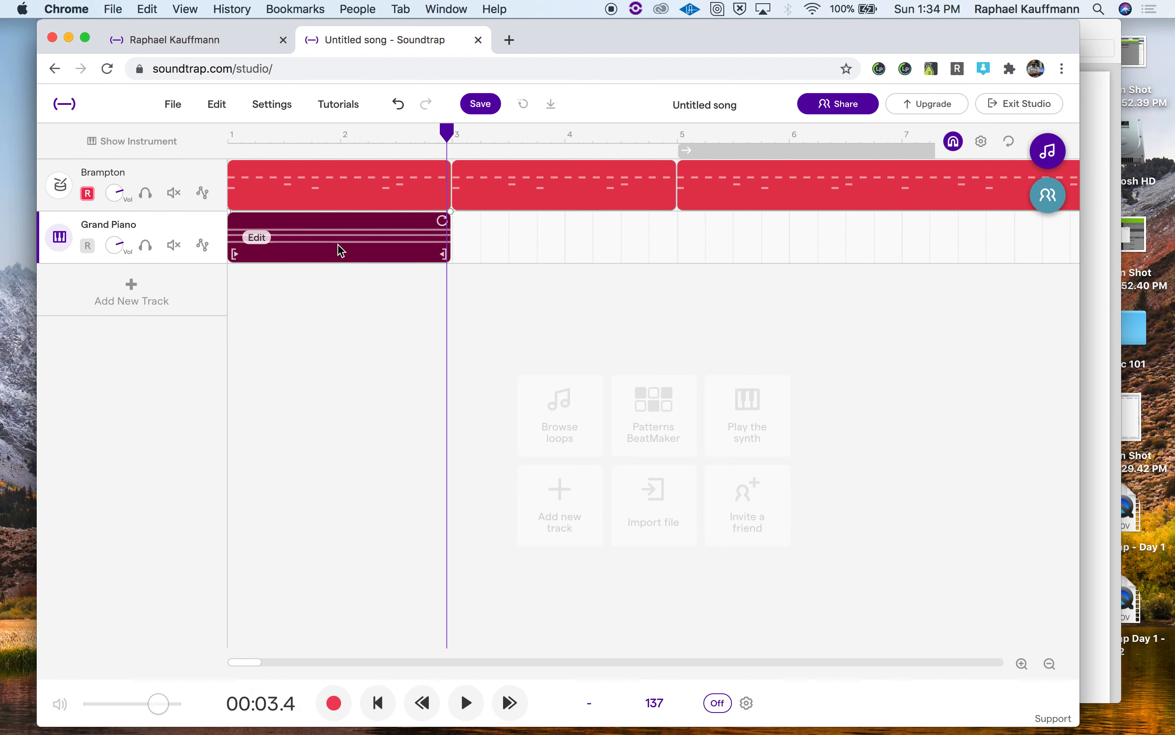
{"action": "left_click_drag", "start_coordinate": [342, 250], "coordinate": [563, 245]}
{"action": "key", "text": "space"}
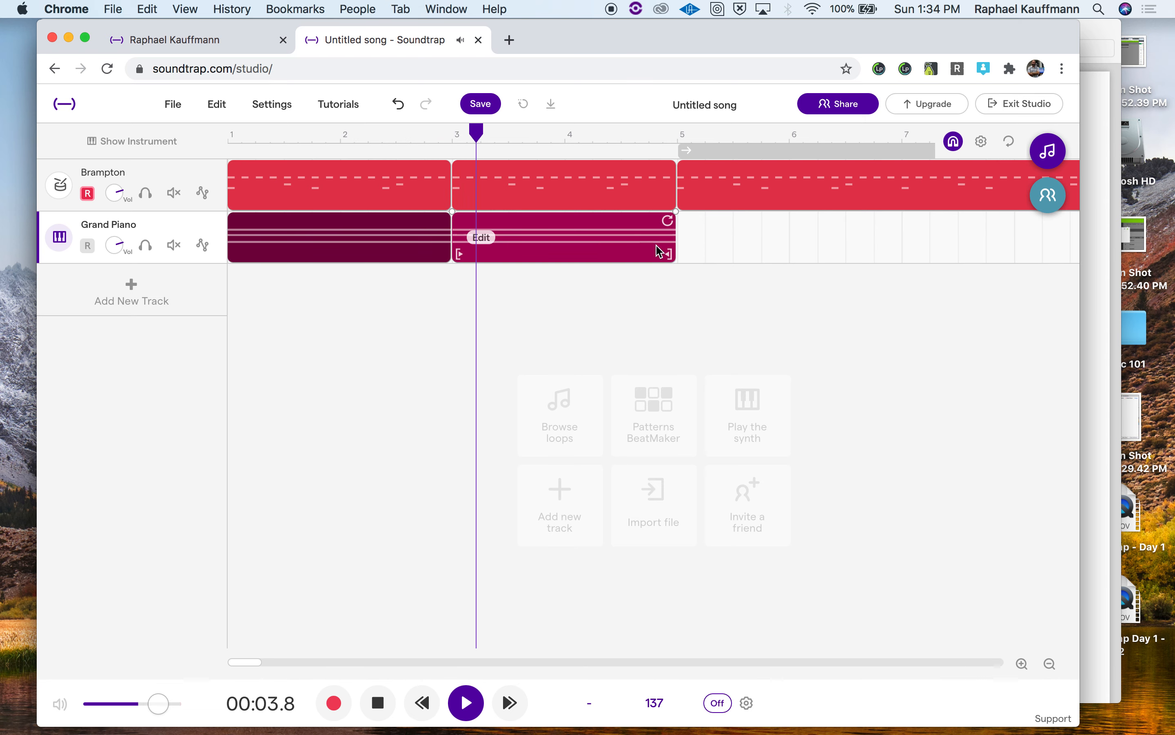
{"action": "key", "text": "space"}
Copy the Gb chord region twice more so the Grand Piano track is filled through measure 8
{"action": "left_click_drag", "start_coordinate": [573, 248], "coordinate": [802, 234]}
{"action": "key", "text": "space"}
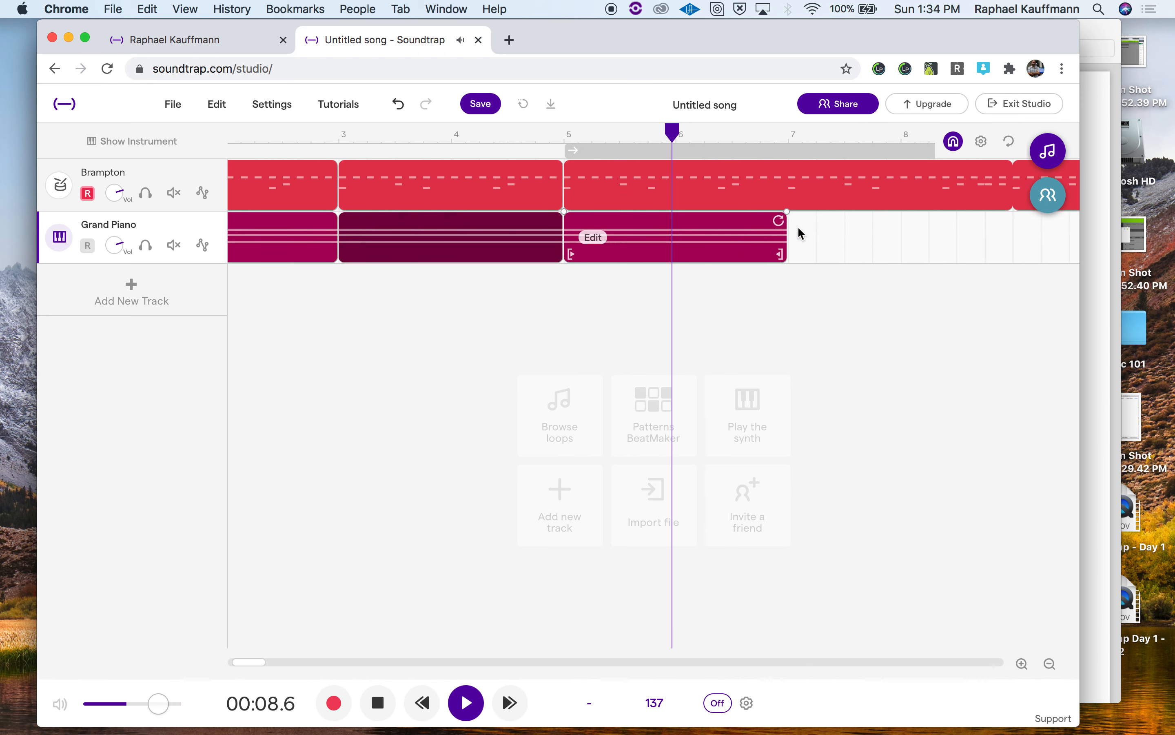
{"action": "key", "text": "space"}
{"action": "left_click_drag", "start_coordinate": [575, 261], "coordinate": [795, 265]}
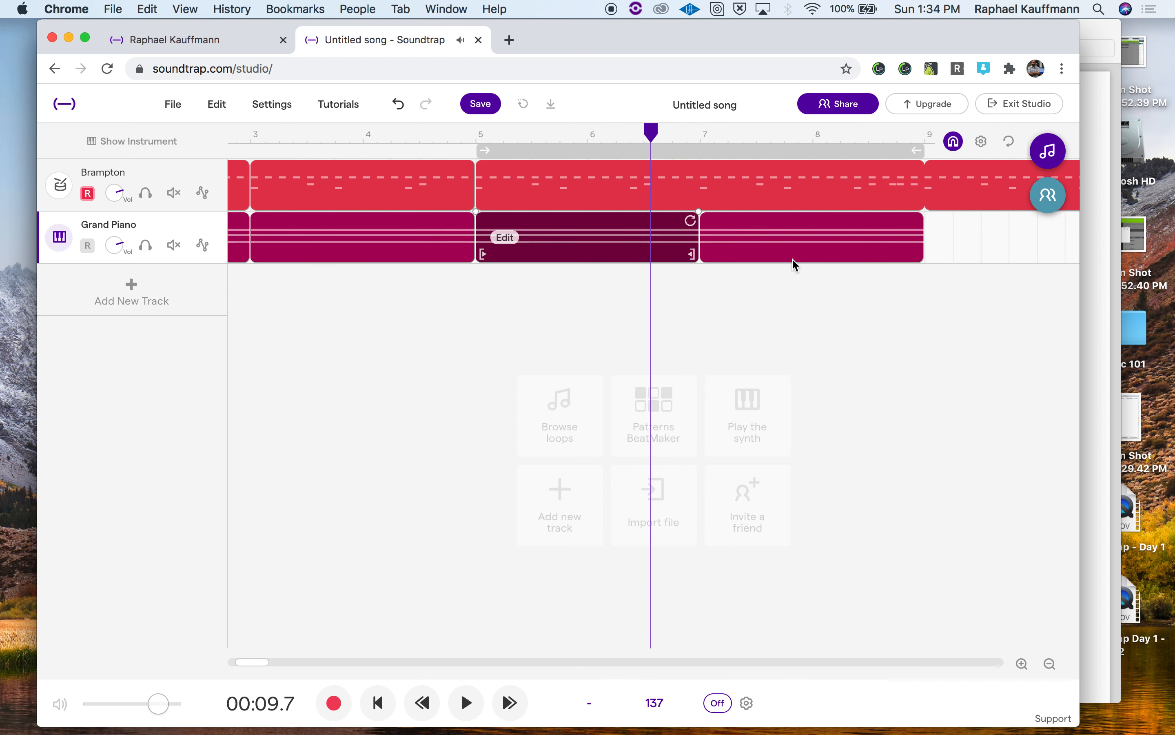
{"action": "left_click", "coordinate": [1051, 665]}
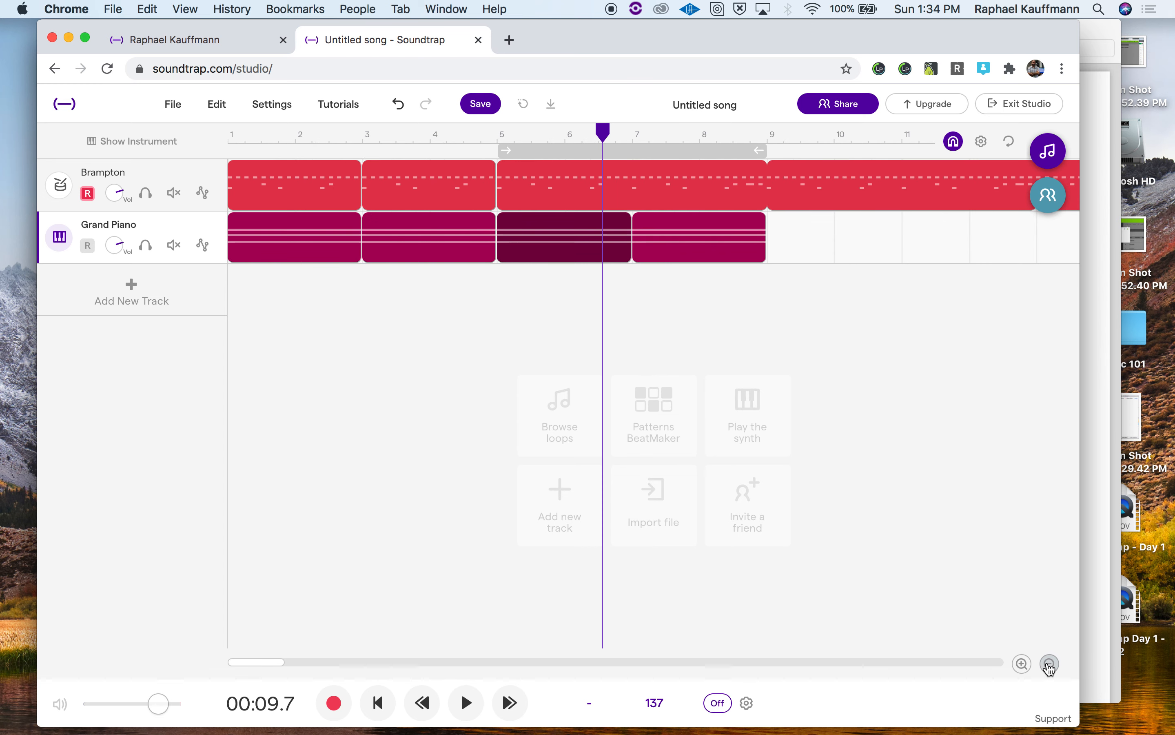
{"action": "mouse_move", "coordinate": [688, 258]}
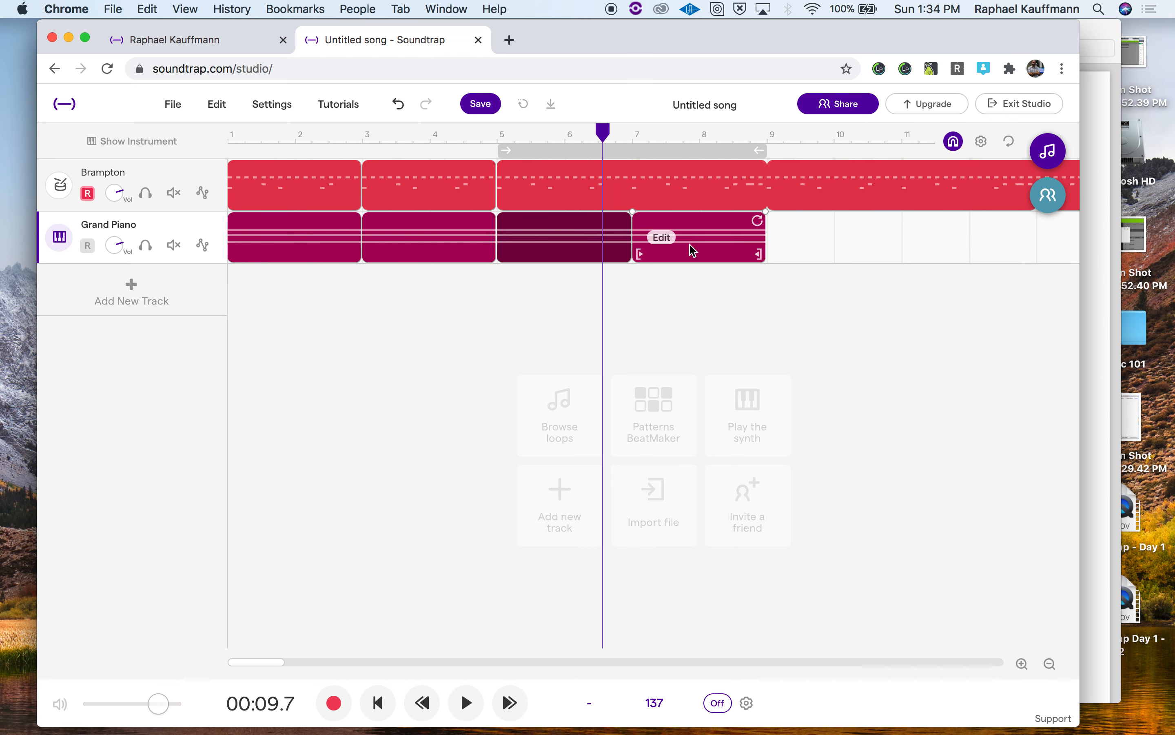
Open the last Grand Piano region in the Piano Roll and draw a two-measure Eb2 note starting at measure 9
{"action": "left_click", "coordinate": [399, 230]}
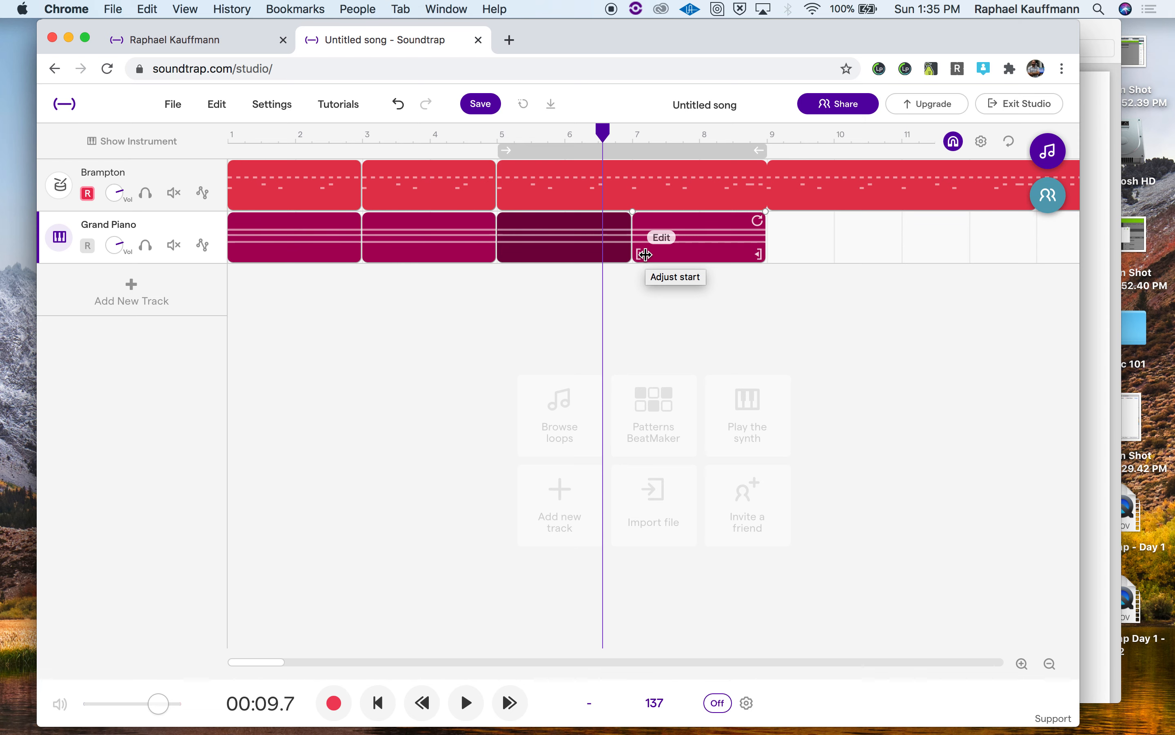
{"action": "double_click", "coordinate": [698, 248]}
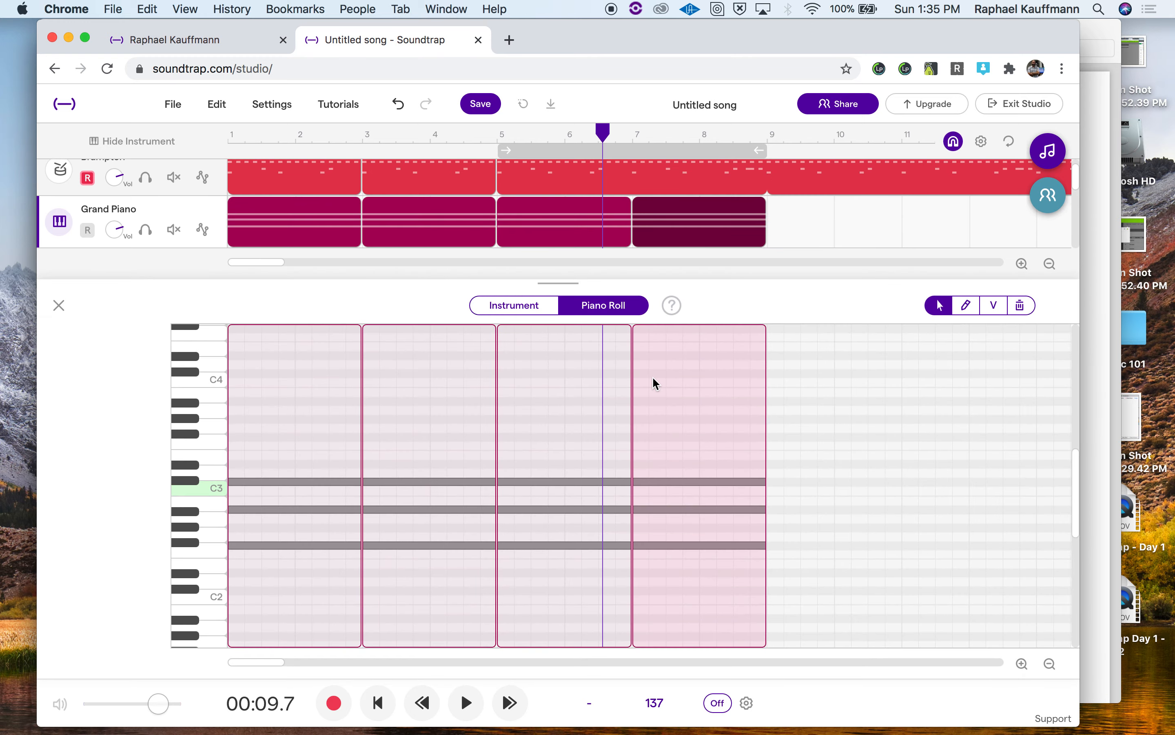
{"action": "scroll", "coordinate": [712, 503], "scroll_direction": "right", "scroll_amount": 4}
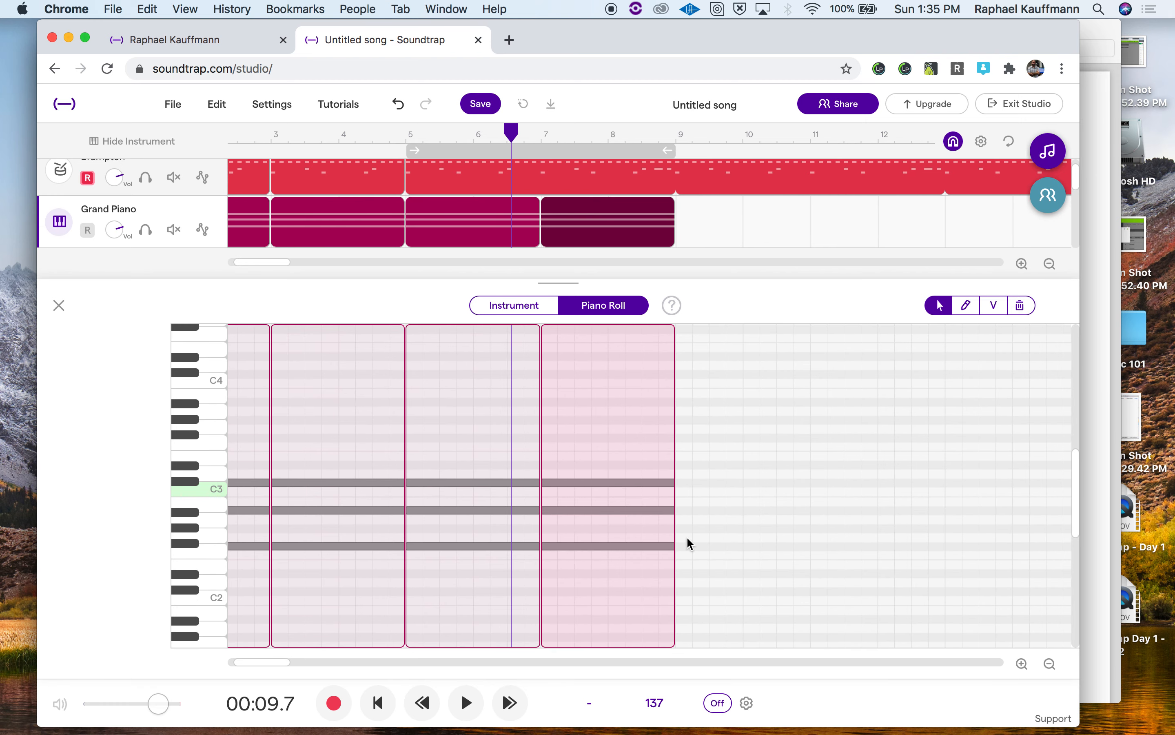
{"action": "left_click", "coordinate": [966, 306]}
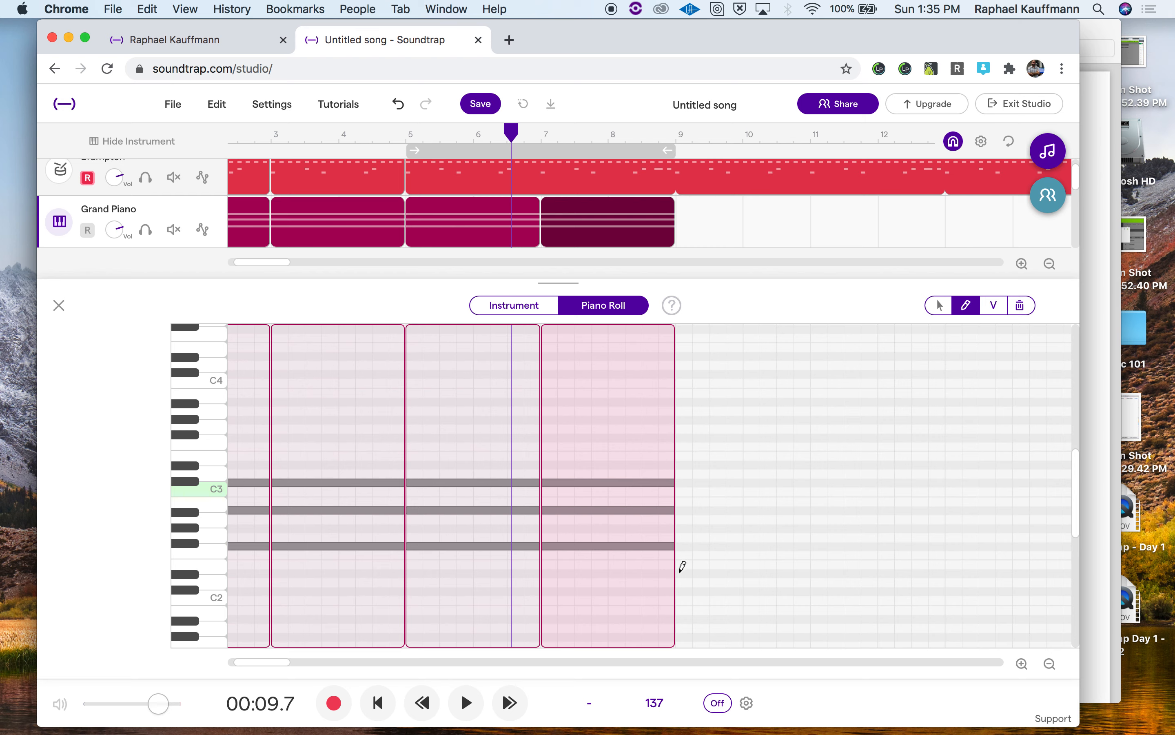
{"action": "left_click", "coordinate": [680, 572]}
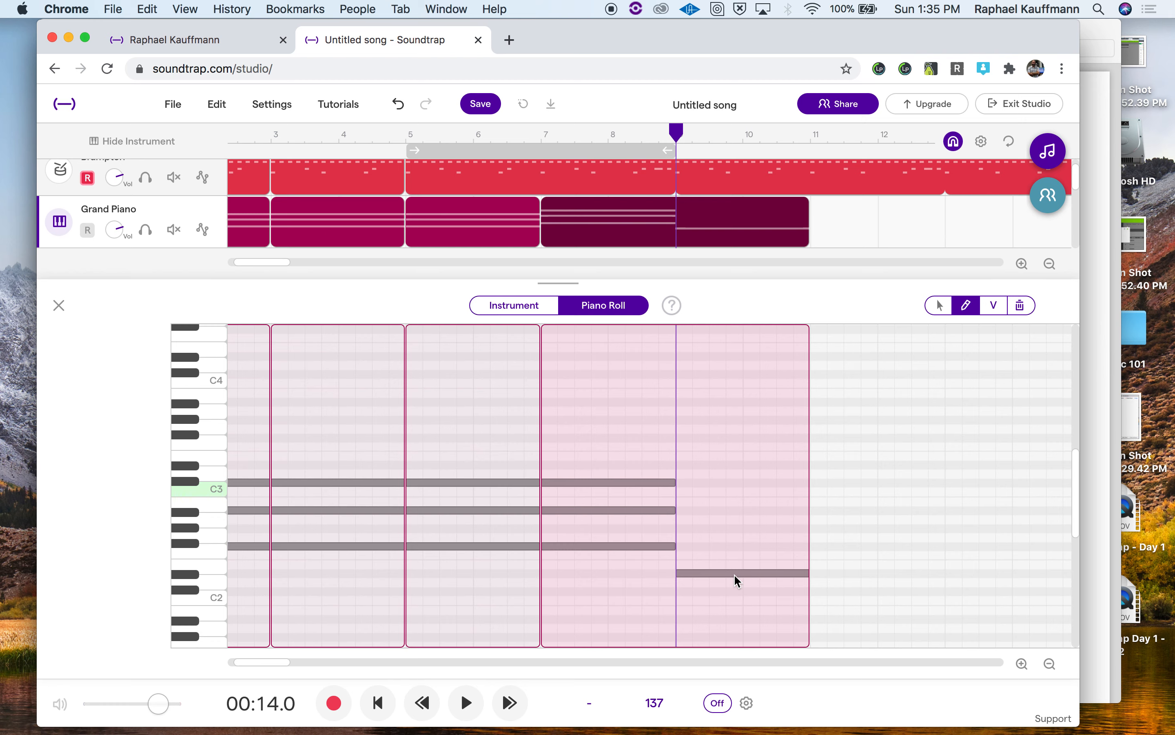
{"action": "left_click", "coordinate": [1022, 664]}
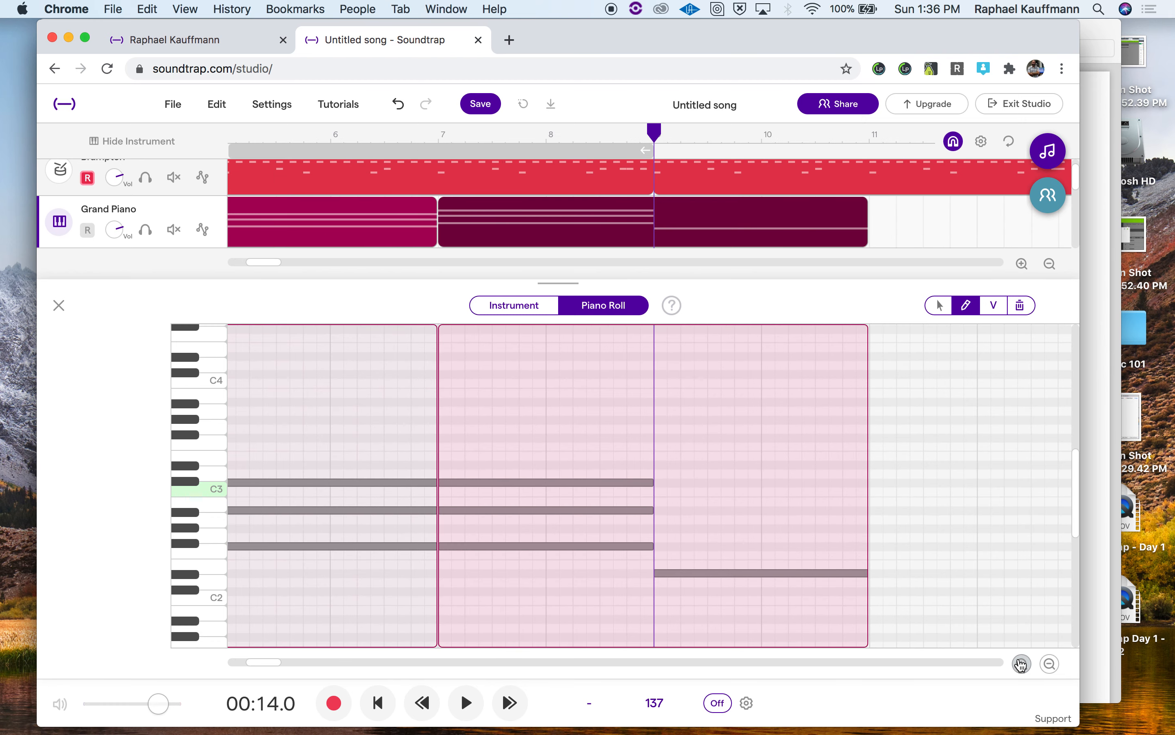
{"action": "left_click", "coordinate": [1022, 664]}
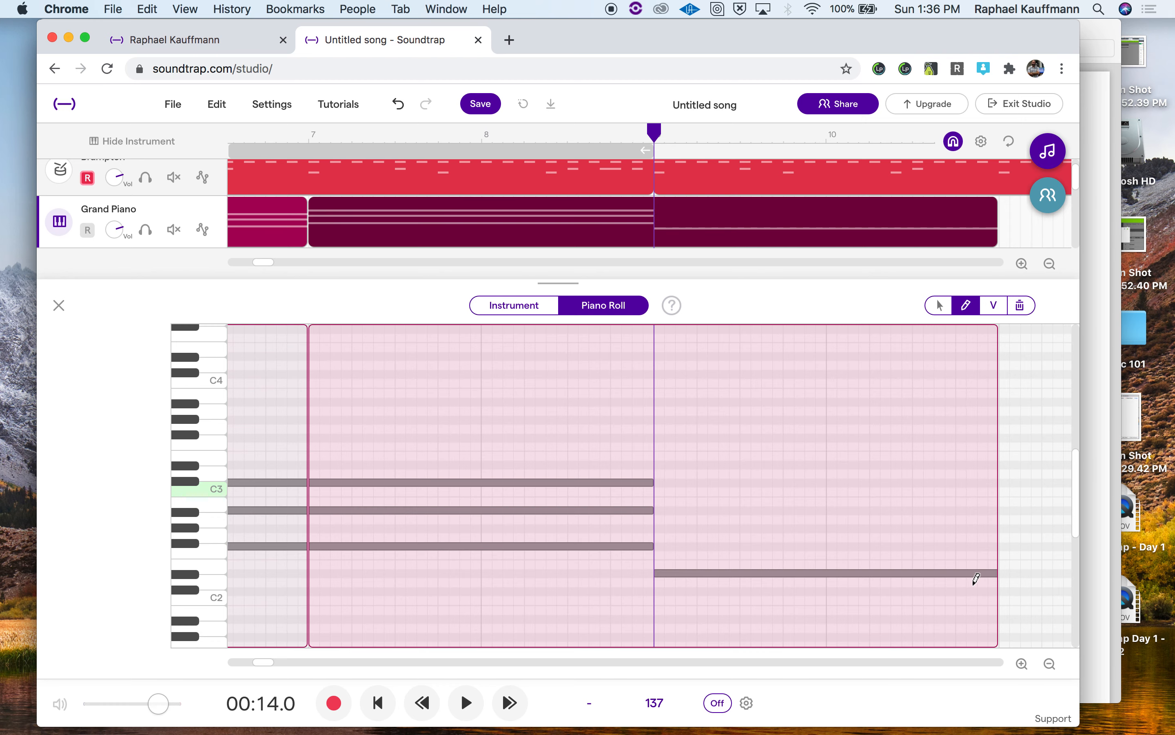
{"action": "mouse_move", "coordinate": [996, 573]}
{"action": "left_mouse_down"}
{"action": "mouse_move", "coordinate": [923, 569]}
{"action": "mouse_move", "coordinate": [996, 564]}
{"action": "mouse_move", "coordinate": [977, 573]}
{"action": "left_mouse_up"}
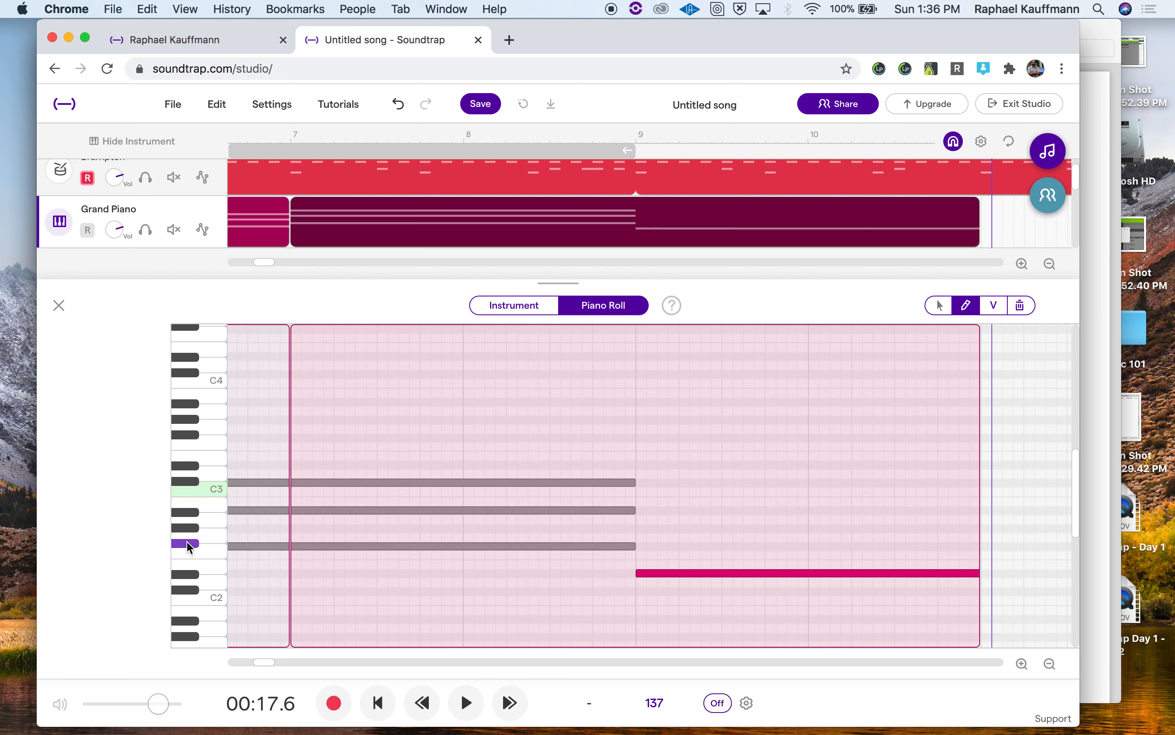
Add two-measure Gb2 and Bb2 notes above the Eb2 at measure 9 and play back from measure 7
{"action": "left_click", "coordinate": [641, 545]}
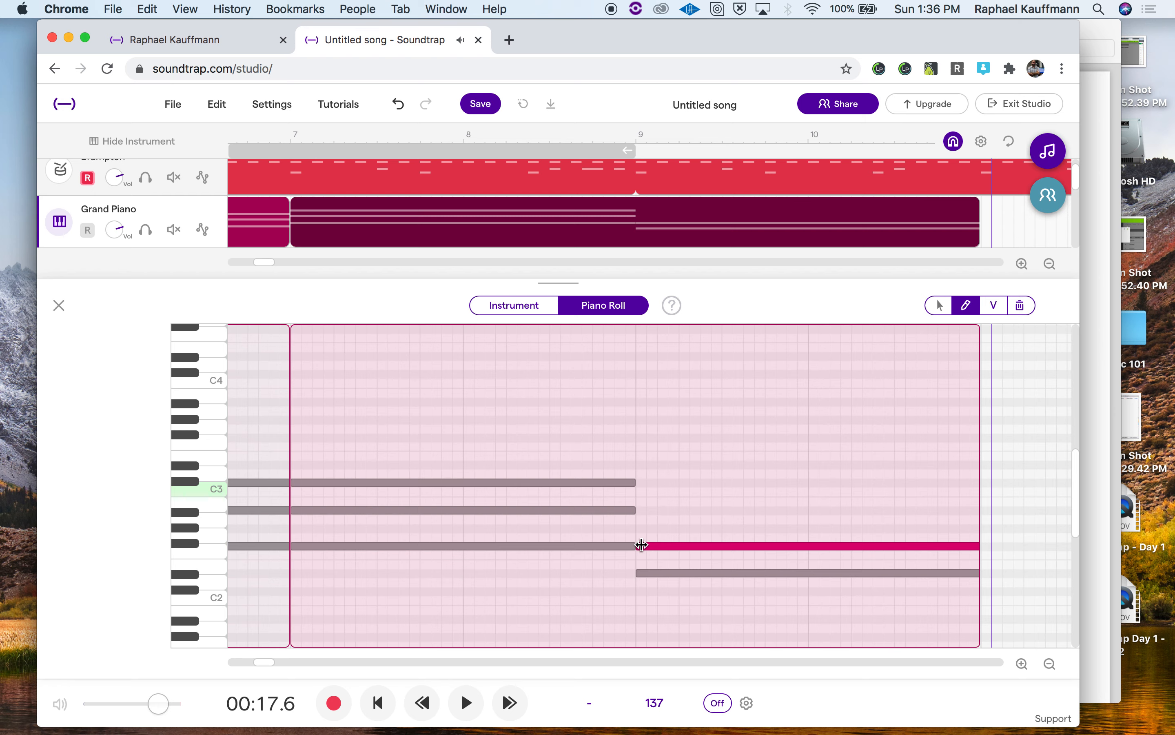
{"action": "left_click", "coordinate": [642, 510]}
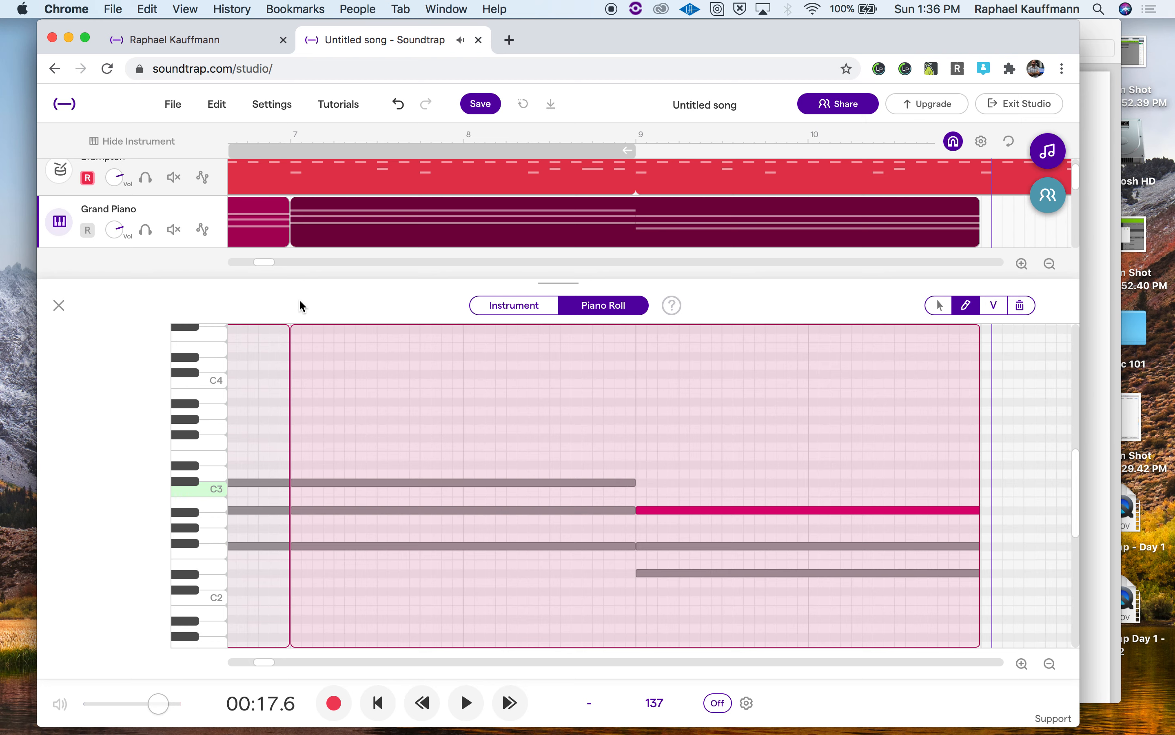
{"action": "left_click", "coordinate": [290, 136]}
{"action": "key", "text": "space"}
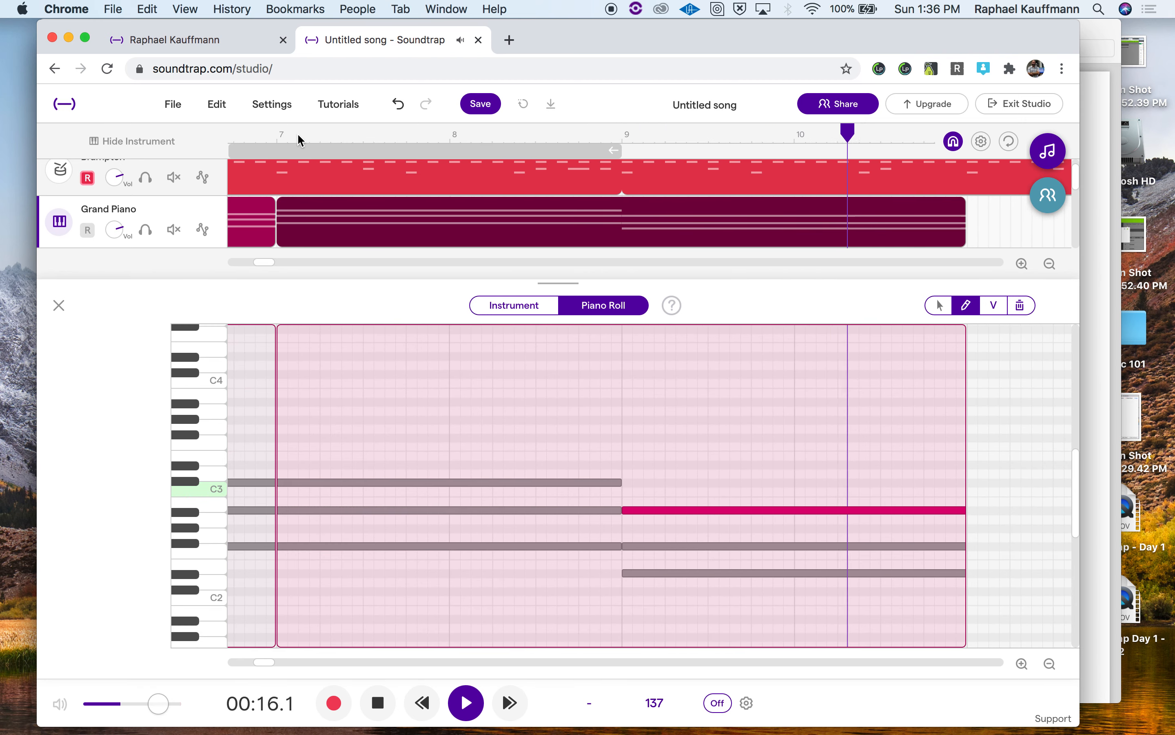
{"action": "key", "text": "space"}
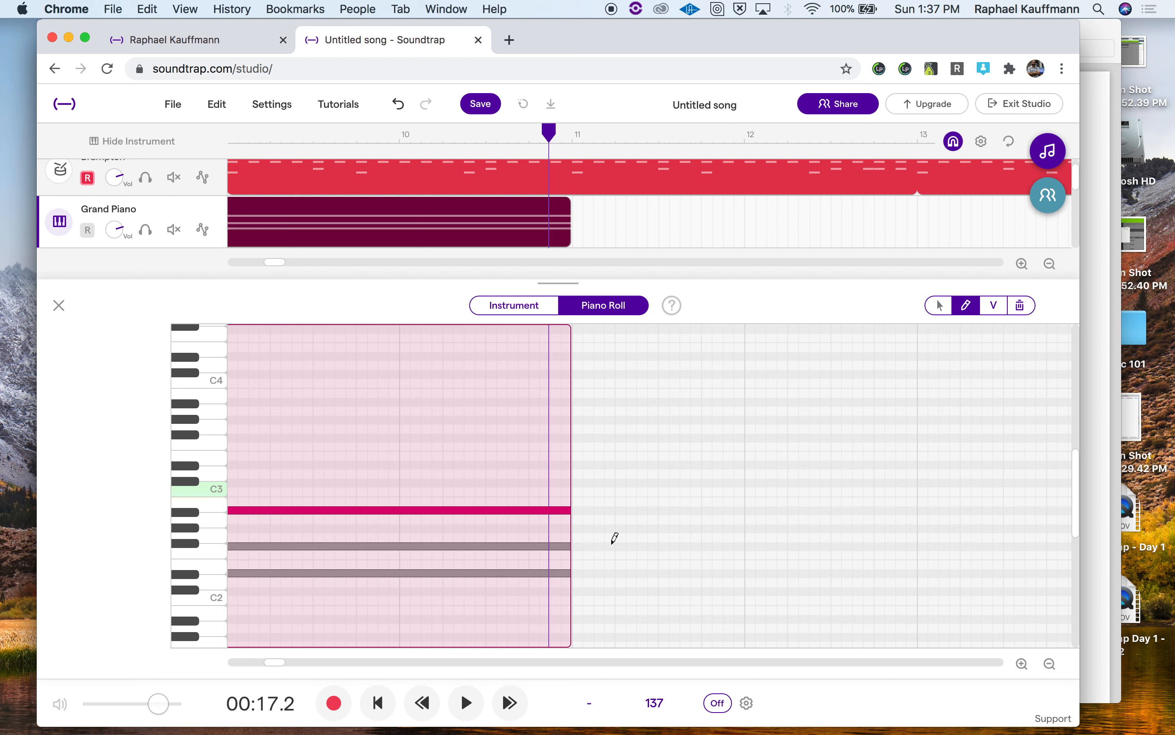
Add a Db2 note about two measures long at measure 11 and trim the Eb2, Gb2 and Bb2 notes to end where it starts
{"action": "left_click", "coordinate": [577, 589]}
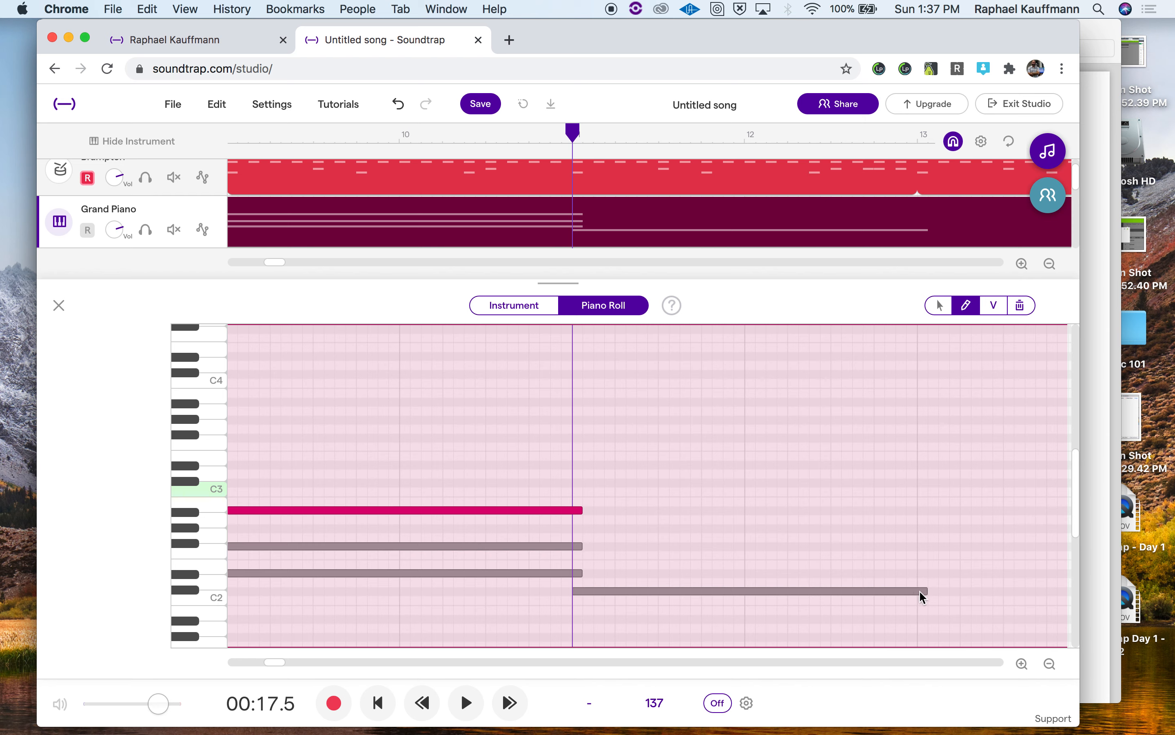
{"action": "left_click_drag", "start_coordinate": [573, 132], "coordinate": [541, 133]}
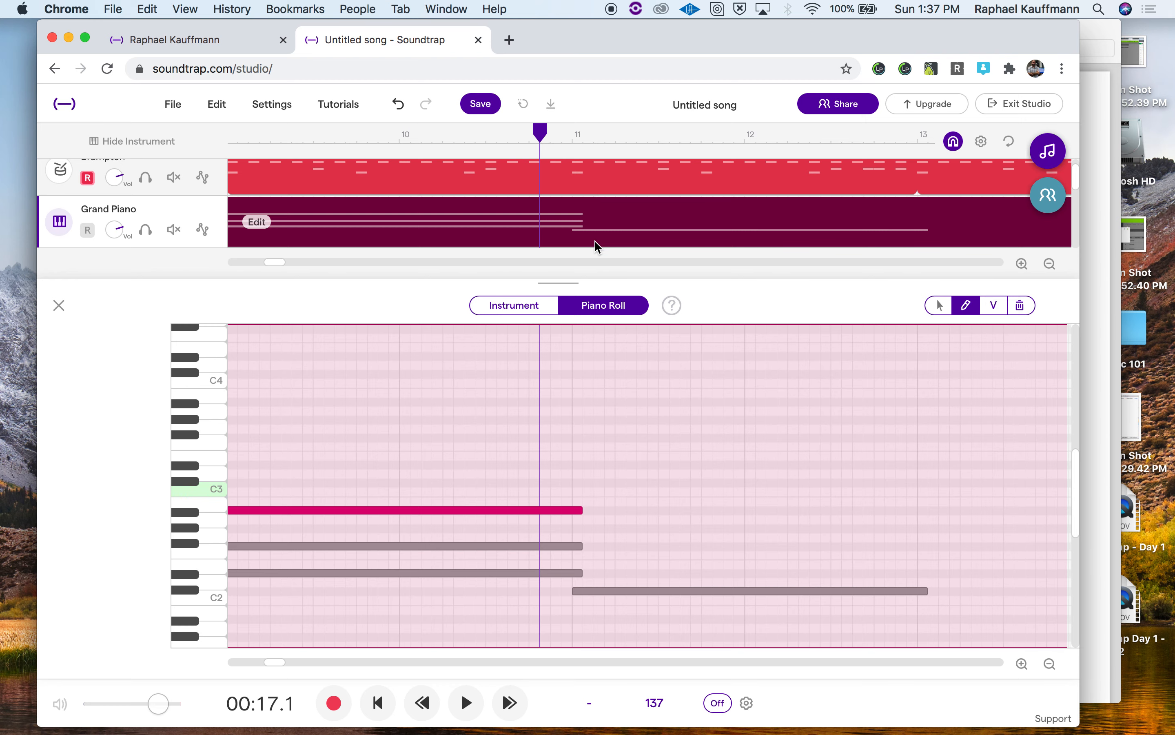
{"action": "scroll", "coordinate": [595, 214], "scroll_direction": "left", "scroll_amount": 1}
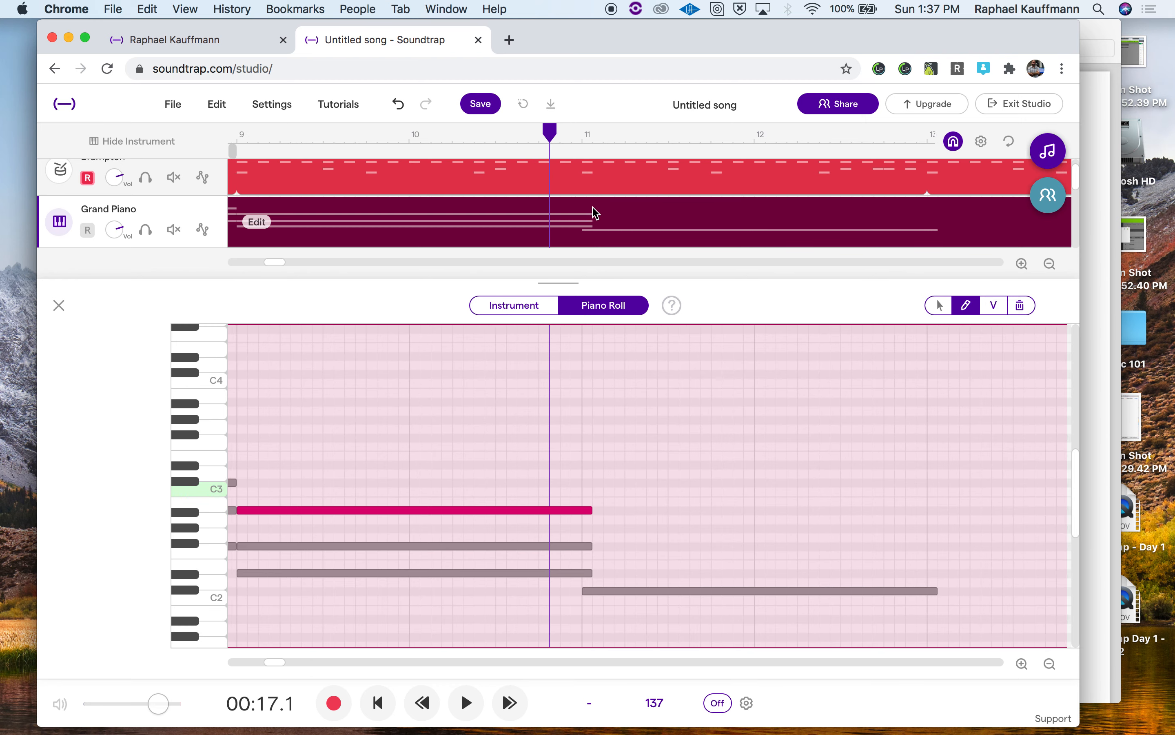
{"action": "scroll", "coordinate": [595, 214], "scroll_direction": "left", "scroll_amount": 1}
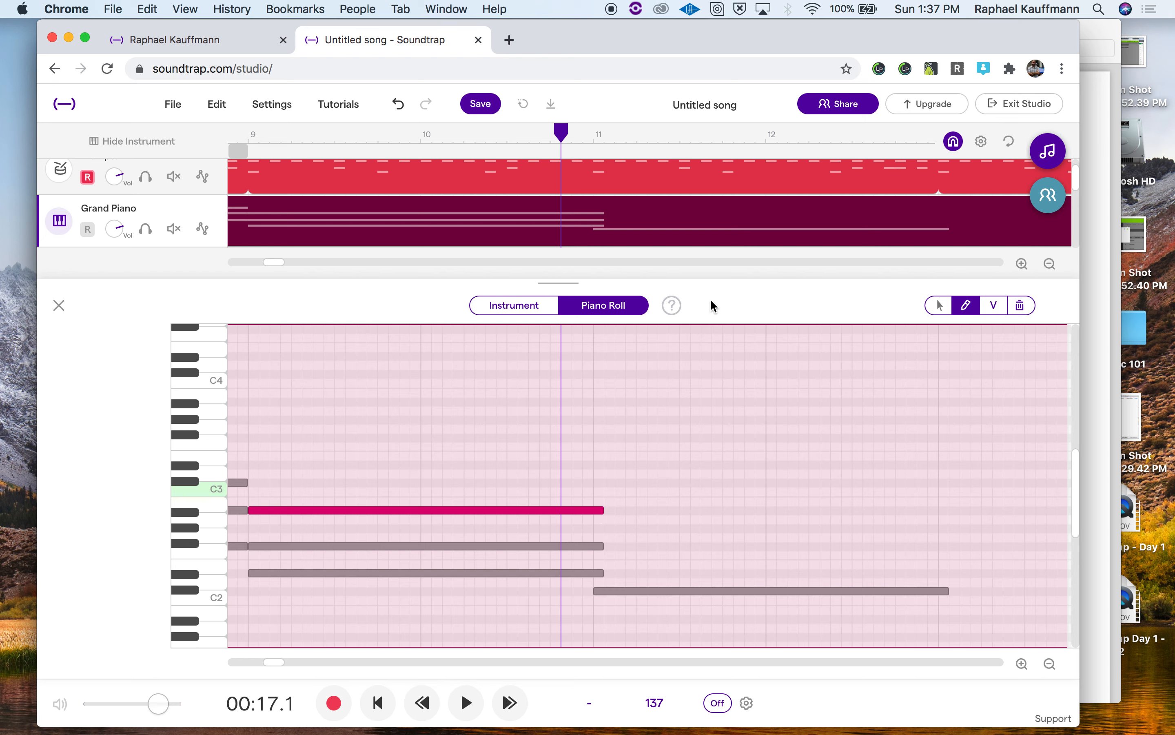
{"action": "left_click", "coordinate": [939, 305]}
{"action": "left_click", "coordinate": [587, 497]}
{"action": "left_click_drag", "start_coordinate": [587, 497], "coordinate": [589, 571]}
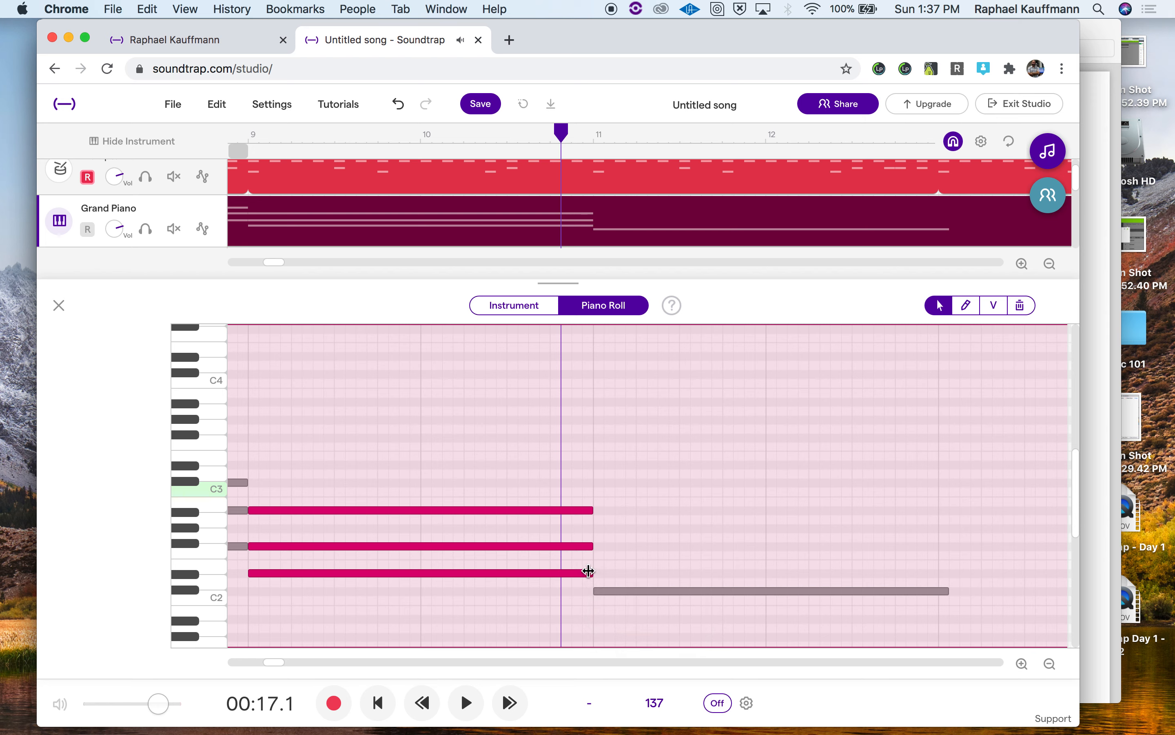
Trim the Db2 note to end at measure 13 and draw two-measure F2 and Ab2 notes above it from measure 11
{"action": "mouse_move", "coordinate": [590, 207]}
{"action": "left_click", "coordinate": [947, 590]}
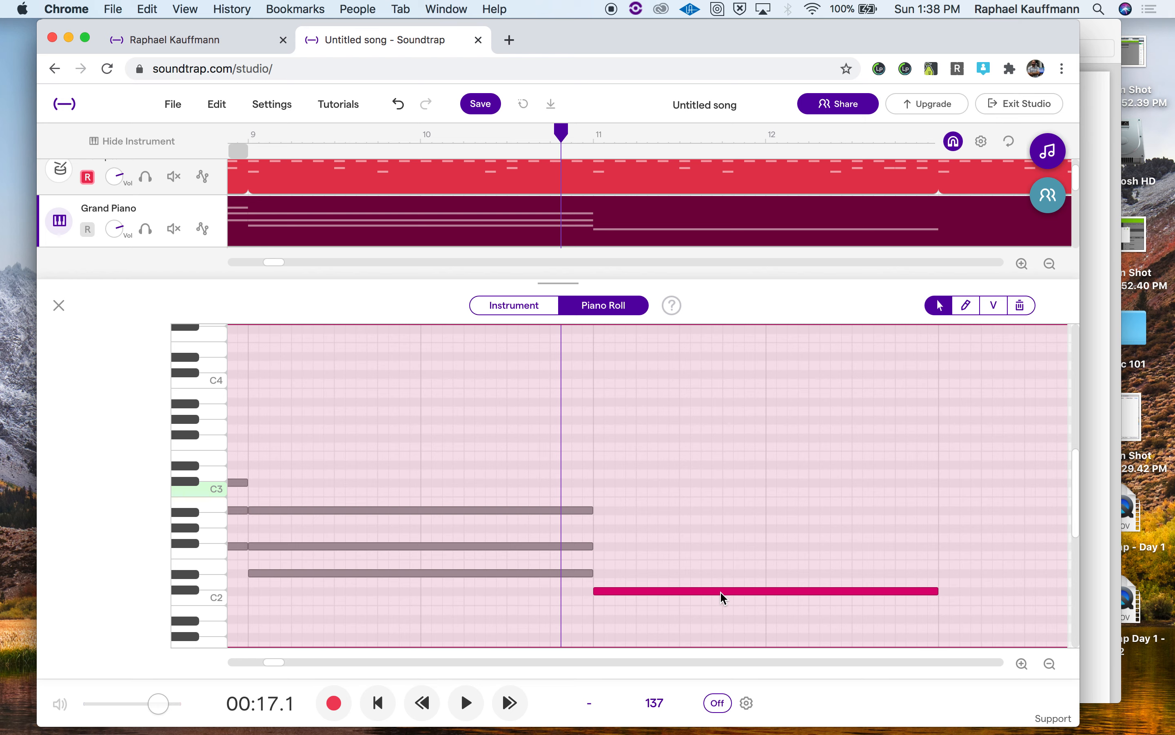
{"action": "left_click", "coordinate": [598, 554]}
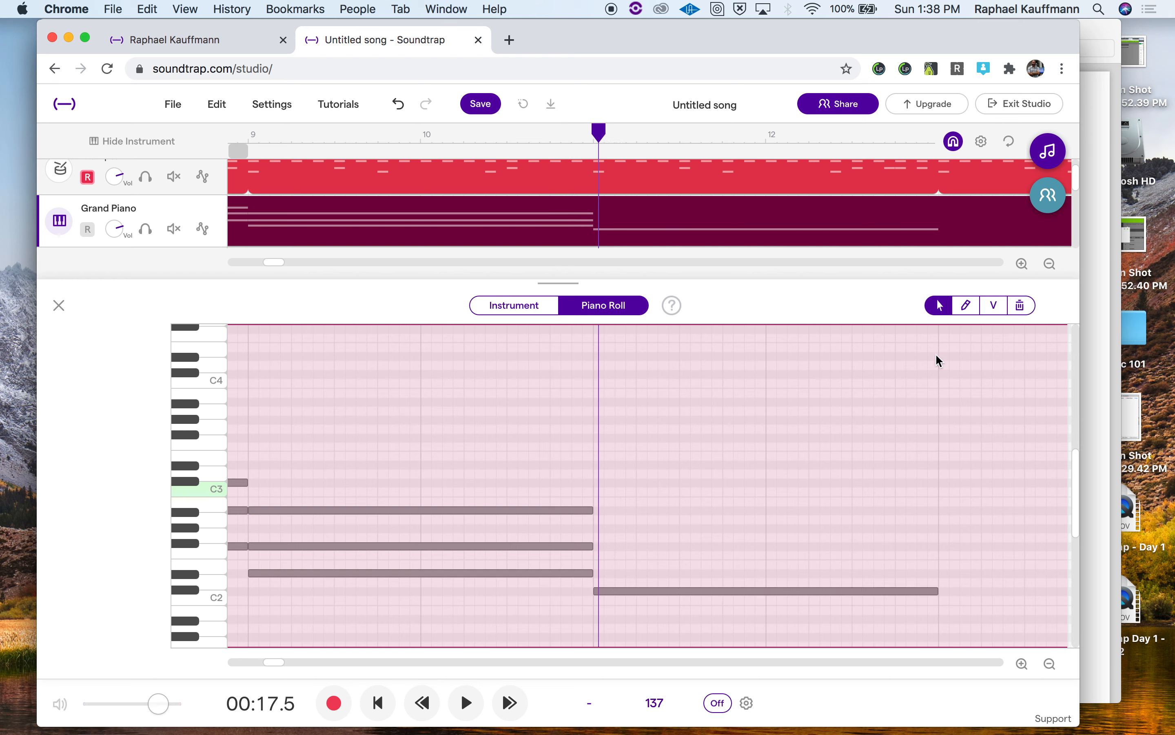
{"action": "left_click", "coordinate": [967, 313]}
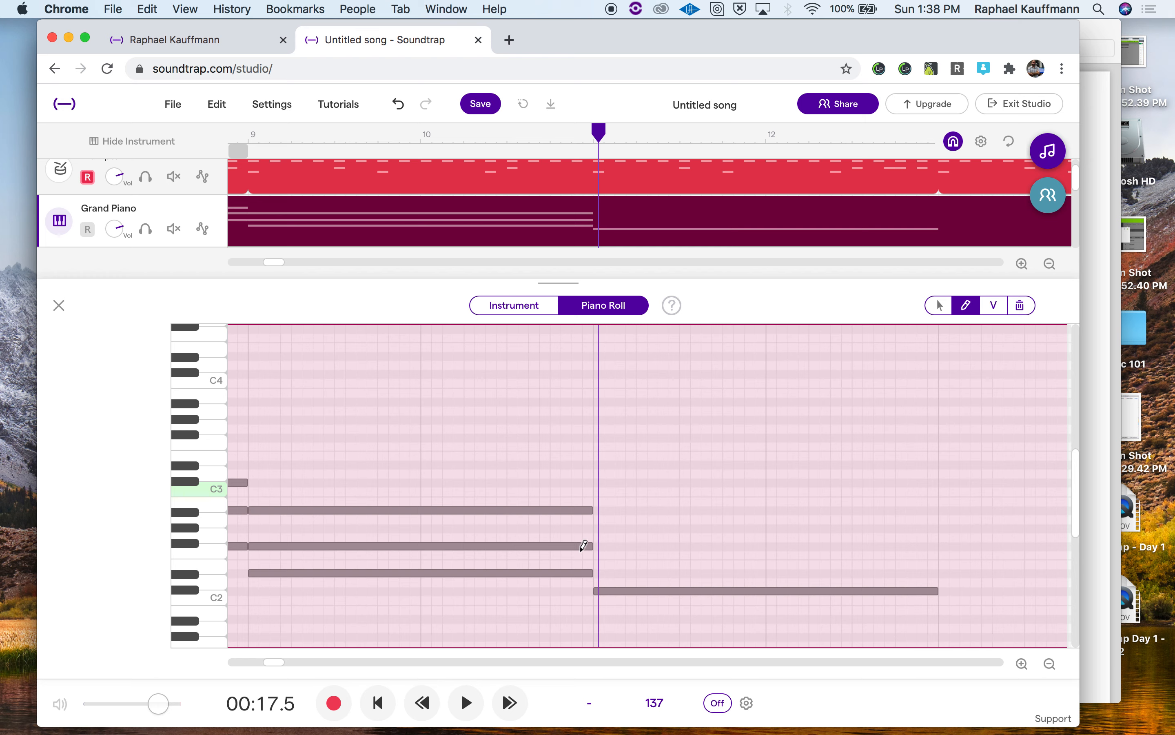
{"action": "left_click", "coordinate": [603, 554]}
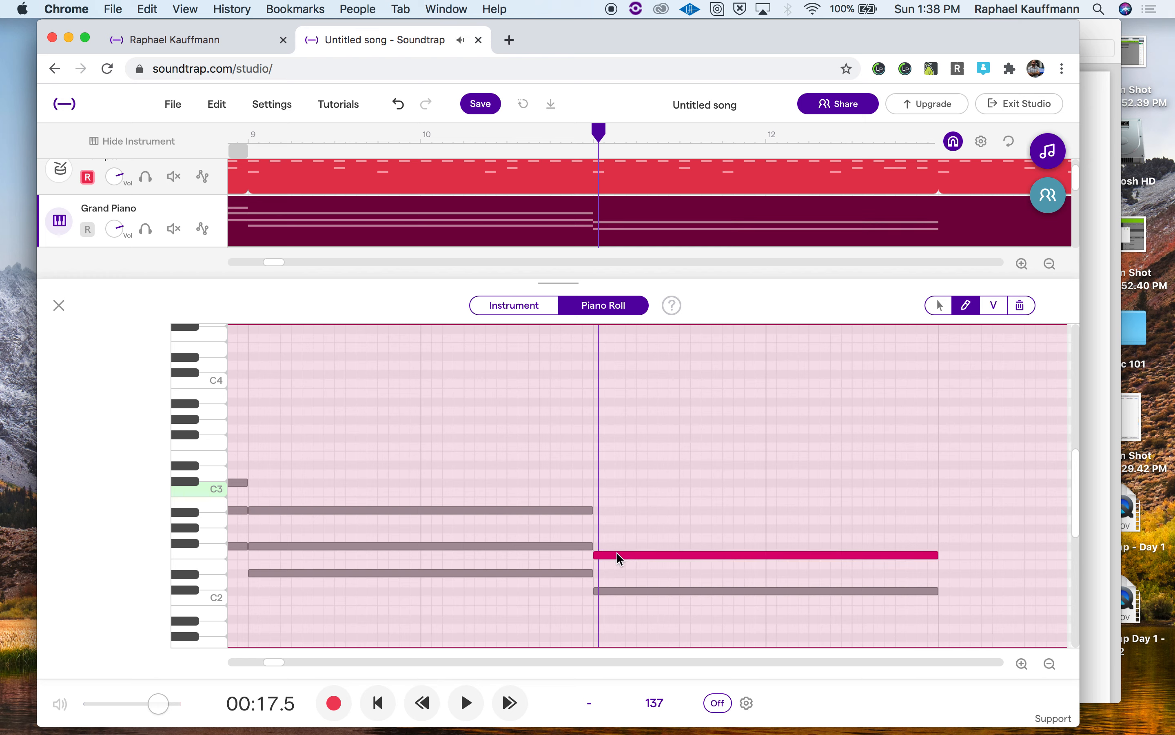
{"action": "left_click", "coordinate": [617, 553]}
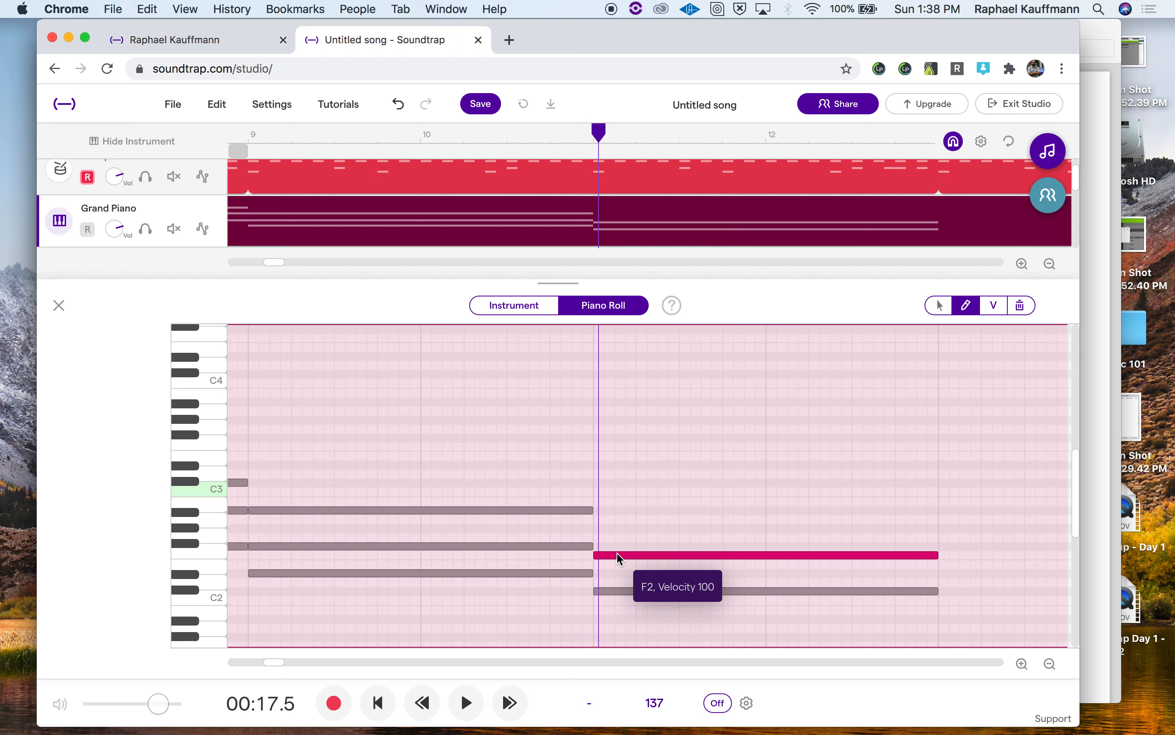
{"action": "mouse_move", "coordinate": [423, 186]}
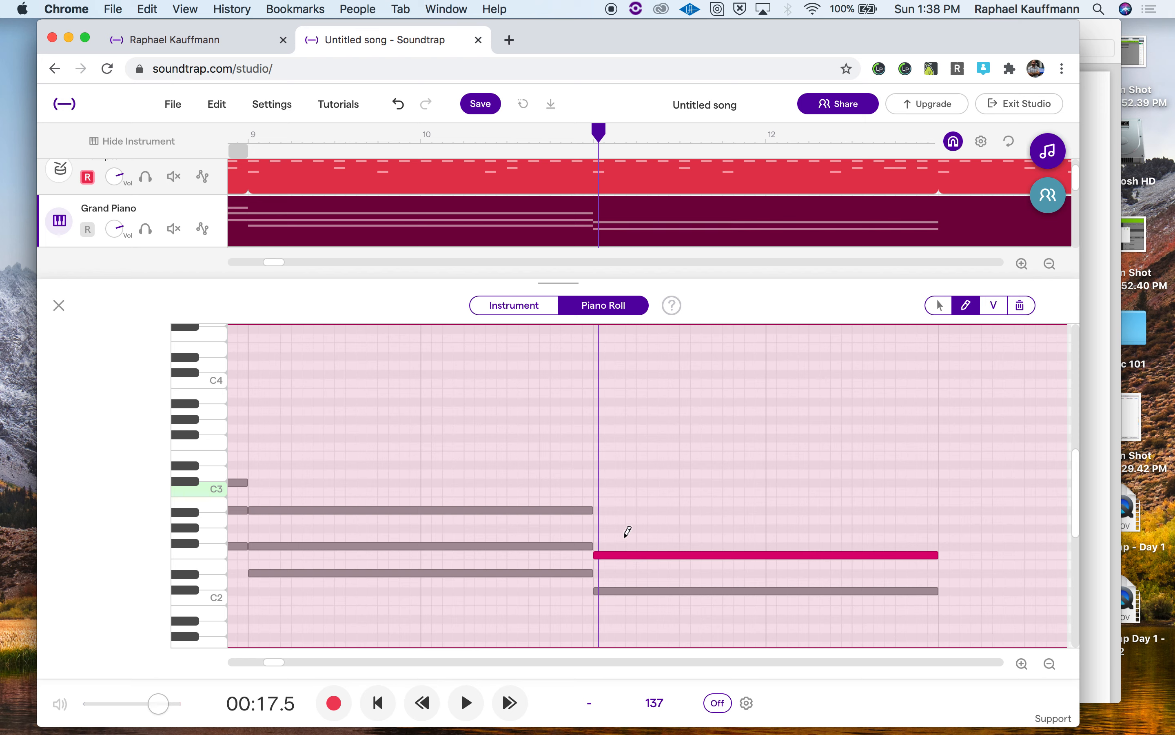
{"action": "left_click", "coordinate": [601, 528]}
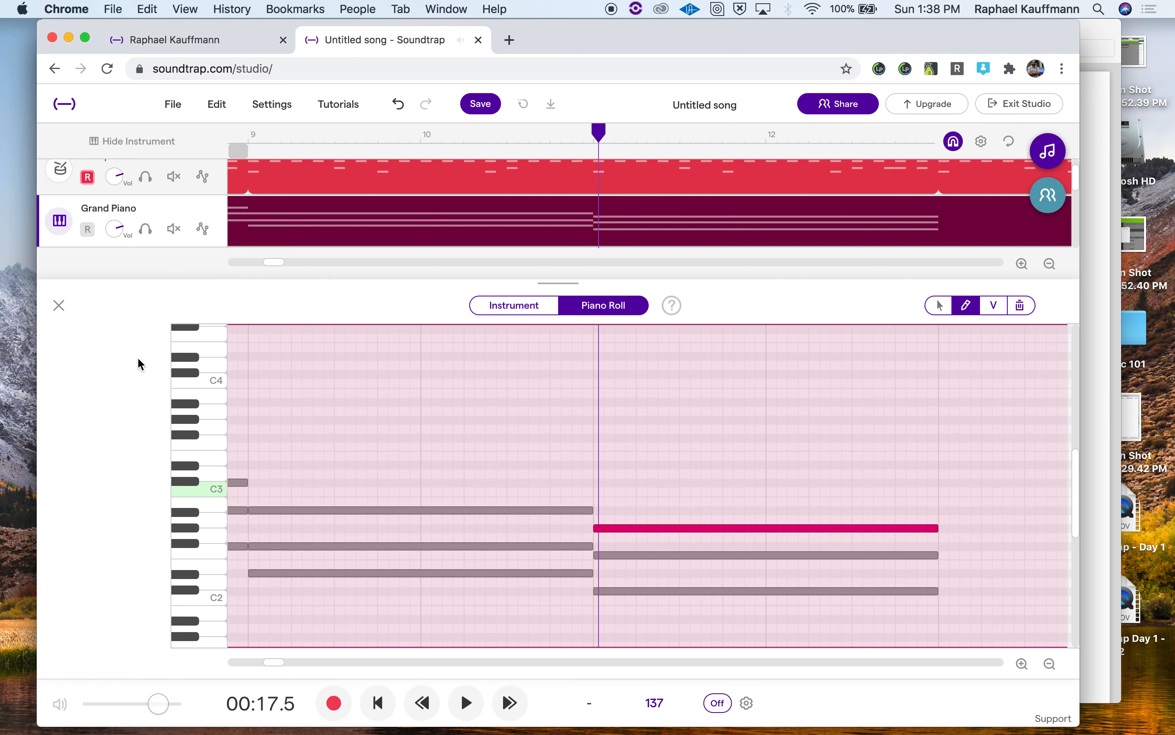
Close the Piano Roll and shorten the last Grand Piano region to end at measure 13
{"action": "left_click", "coordinate": [59, 306]}
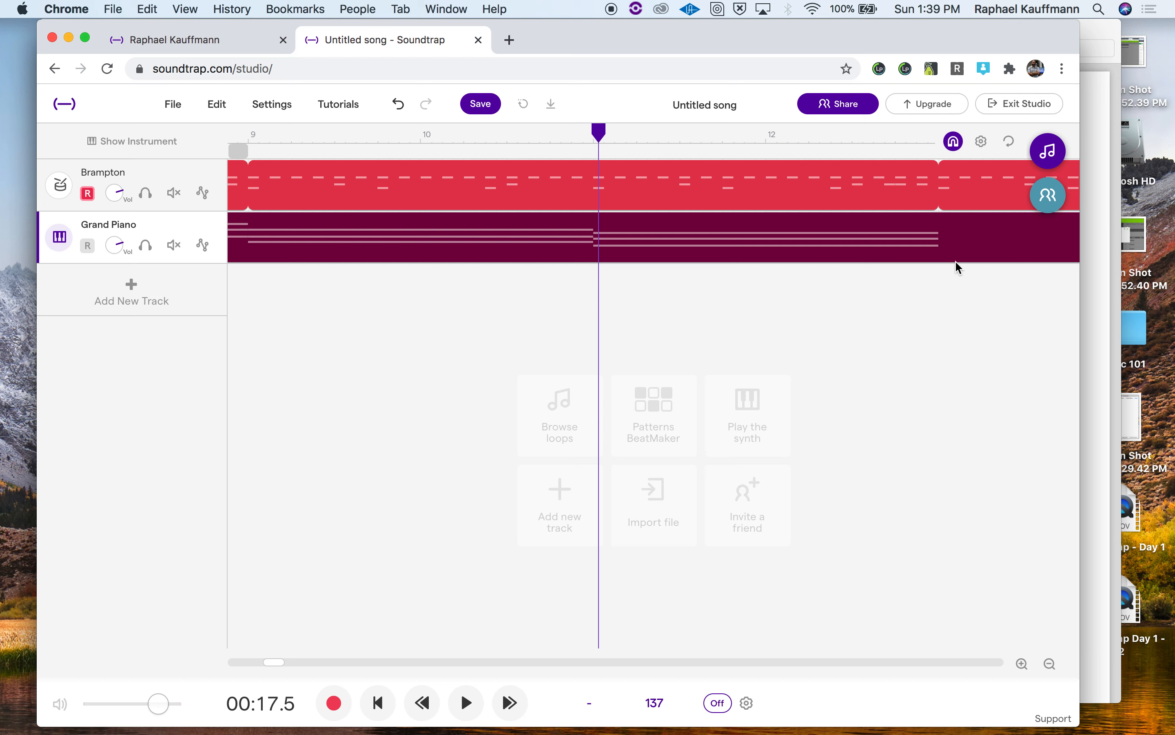
{"action": "left_click", "coordinate": [1051, 663]}
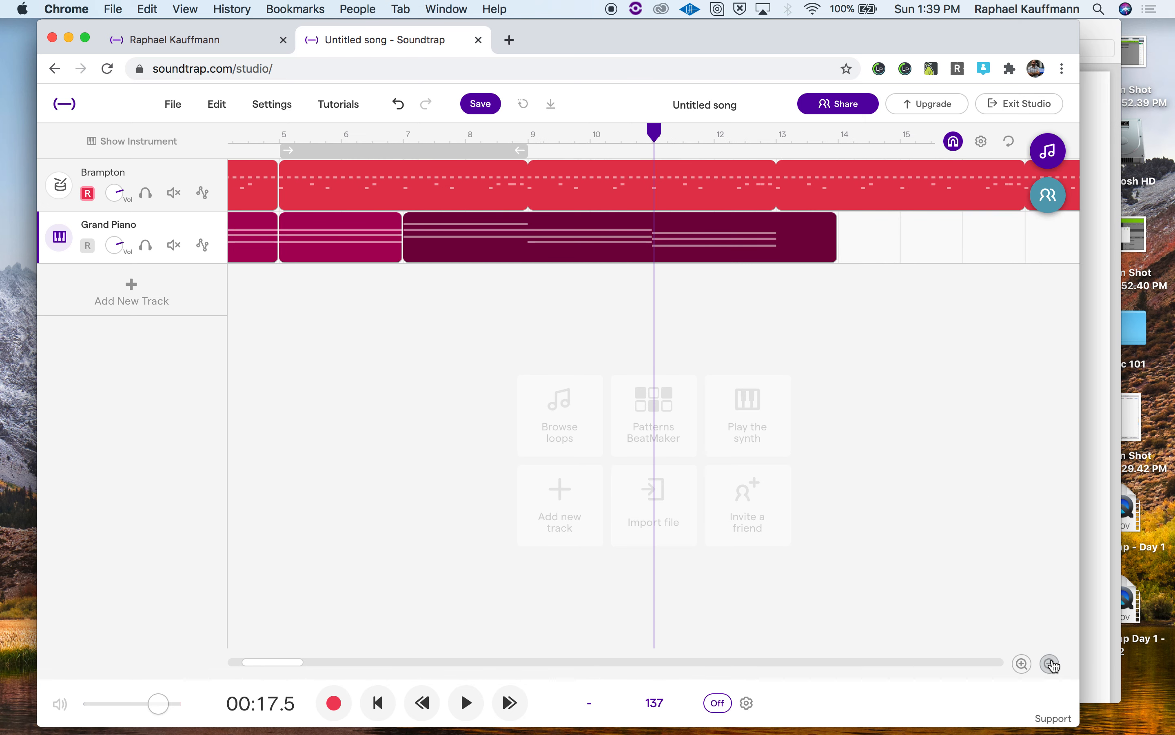
{"action": "mouse_move", "coordinate": [827, 226]}
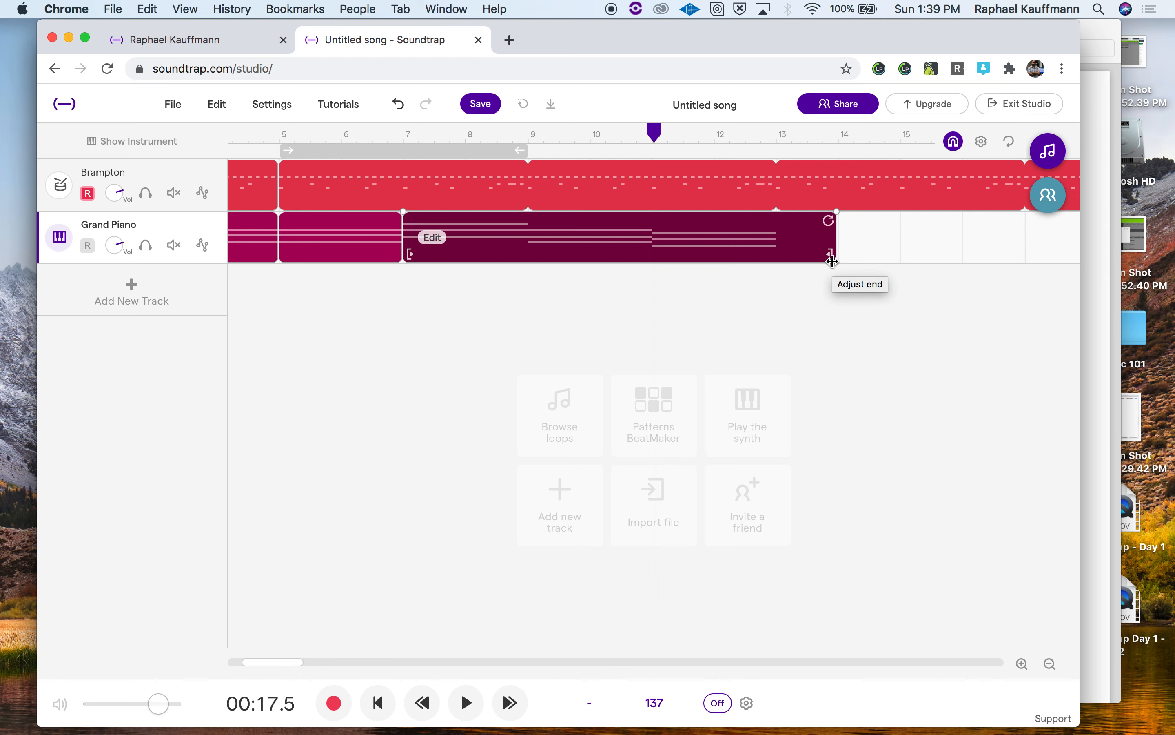
{"action": "left_click_drag", "start_coordinate": [831, 256], "coordinate": [775, 252]}
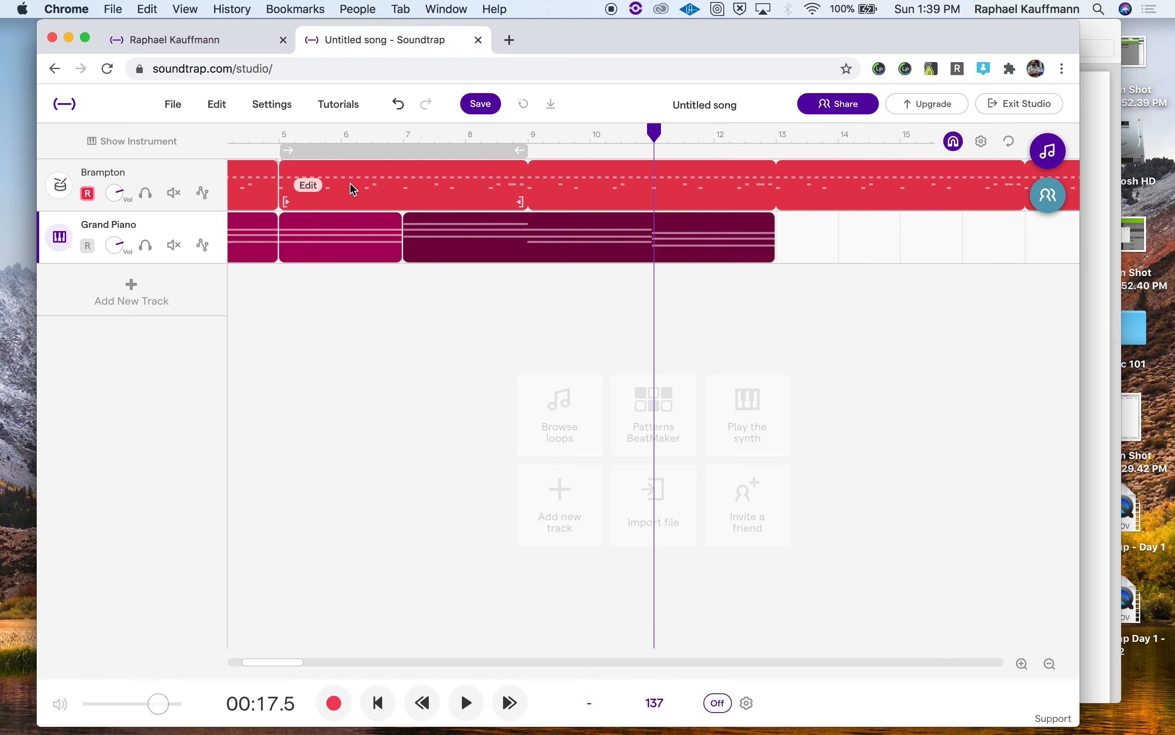
Turn on looping with the range set from measure 5 to measure 13 and play it back from measure 5
{"action": "left_click", "coordinate": [395, 153]}
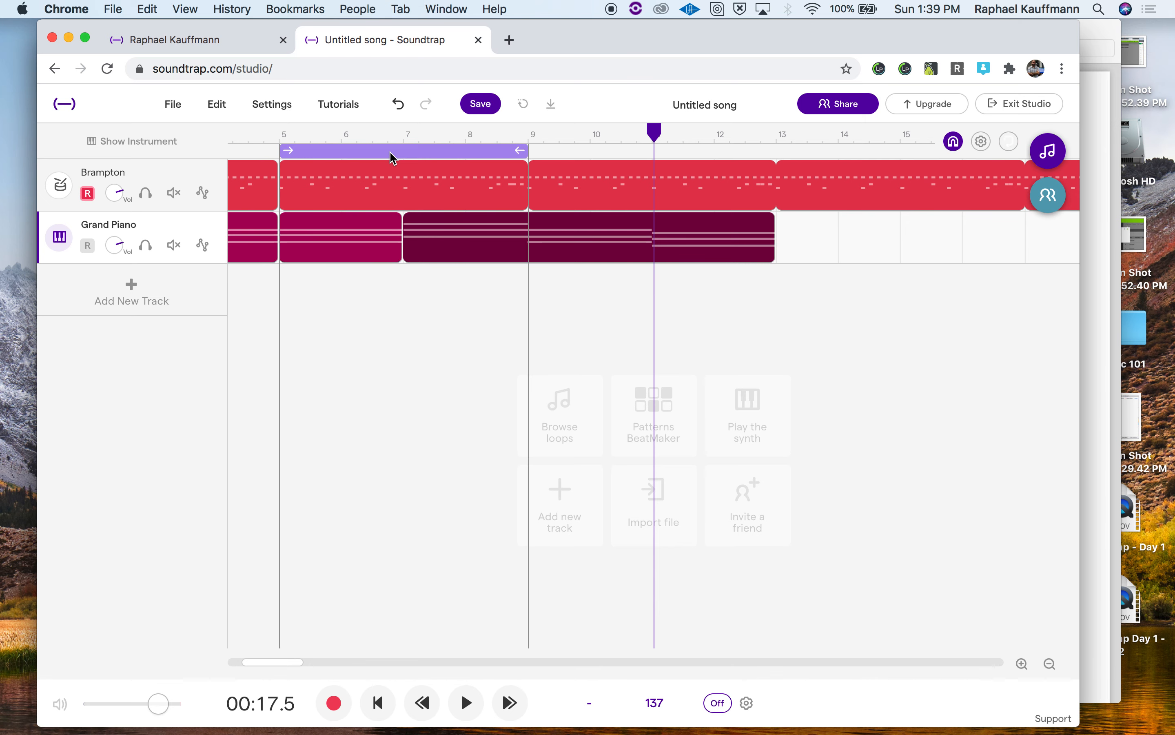
{"action": "left_click_drag", "start_coordinate": [521, 150], "coordinate": [777, 151]}
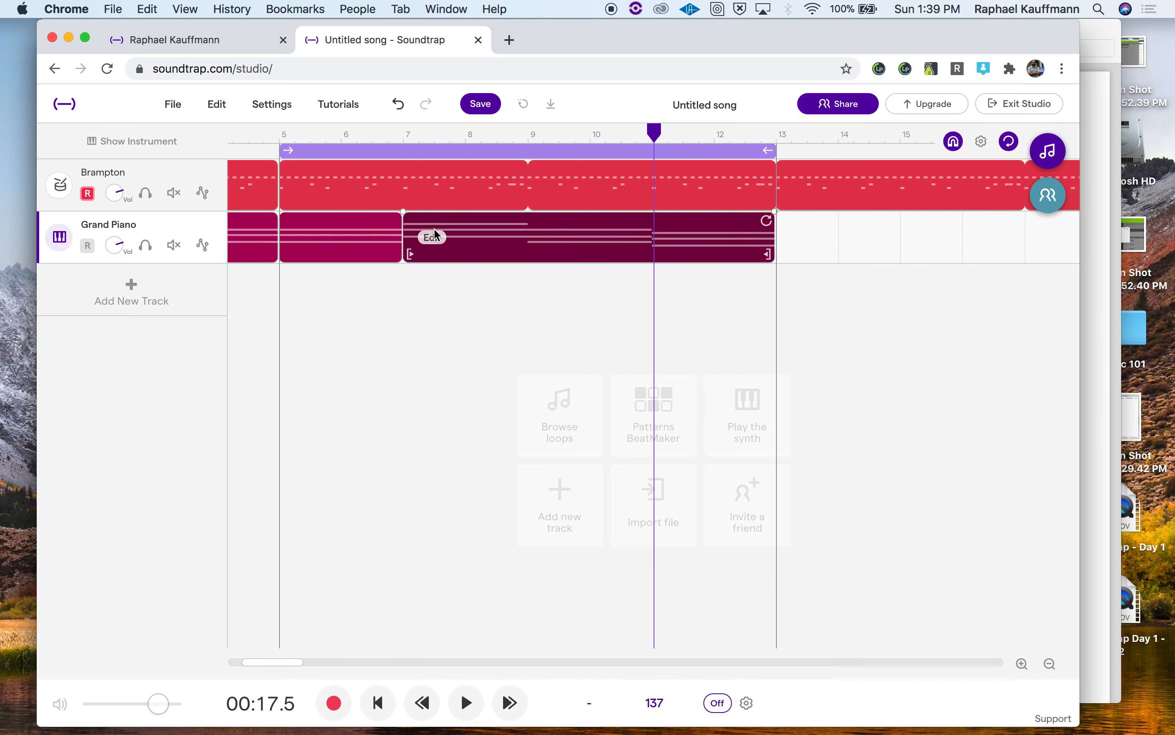
{"action": "left_click_drag", "start_coordinate": [654, 131], "coordinate": [432, 124]}
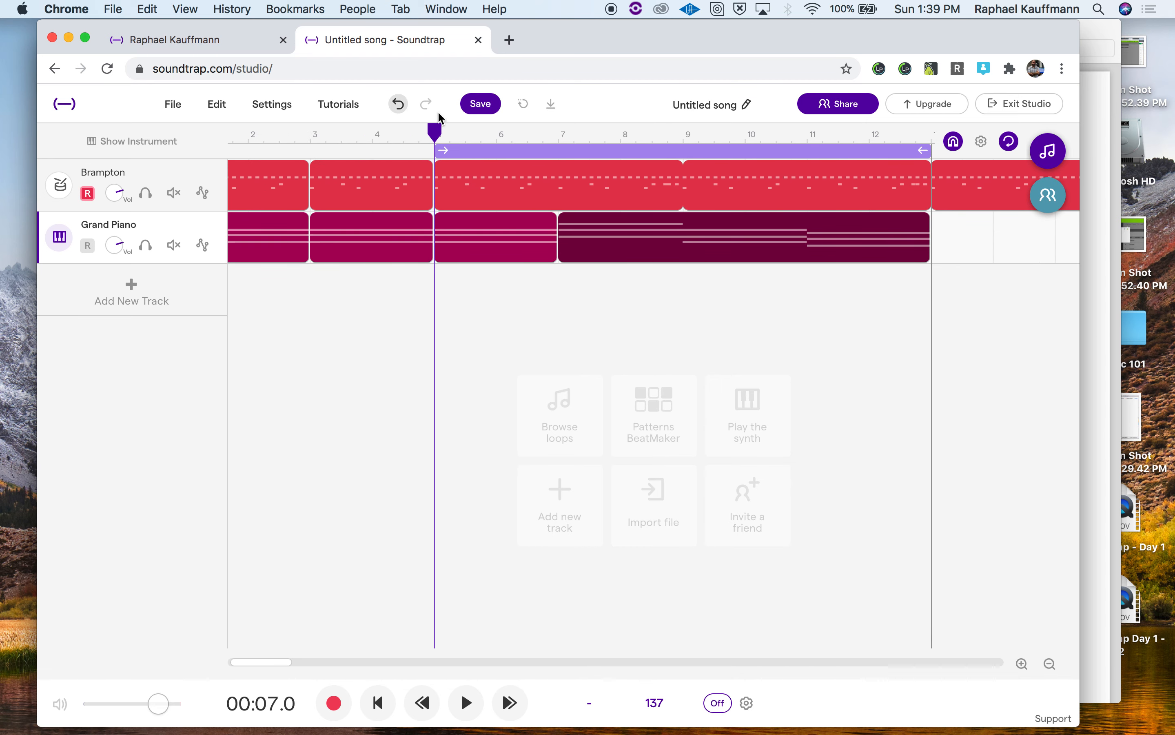
{"action": "key", "text": "space"}
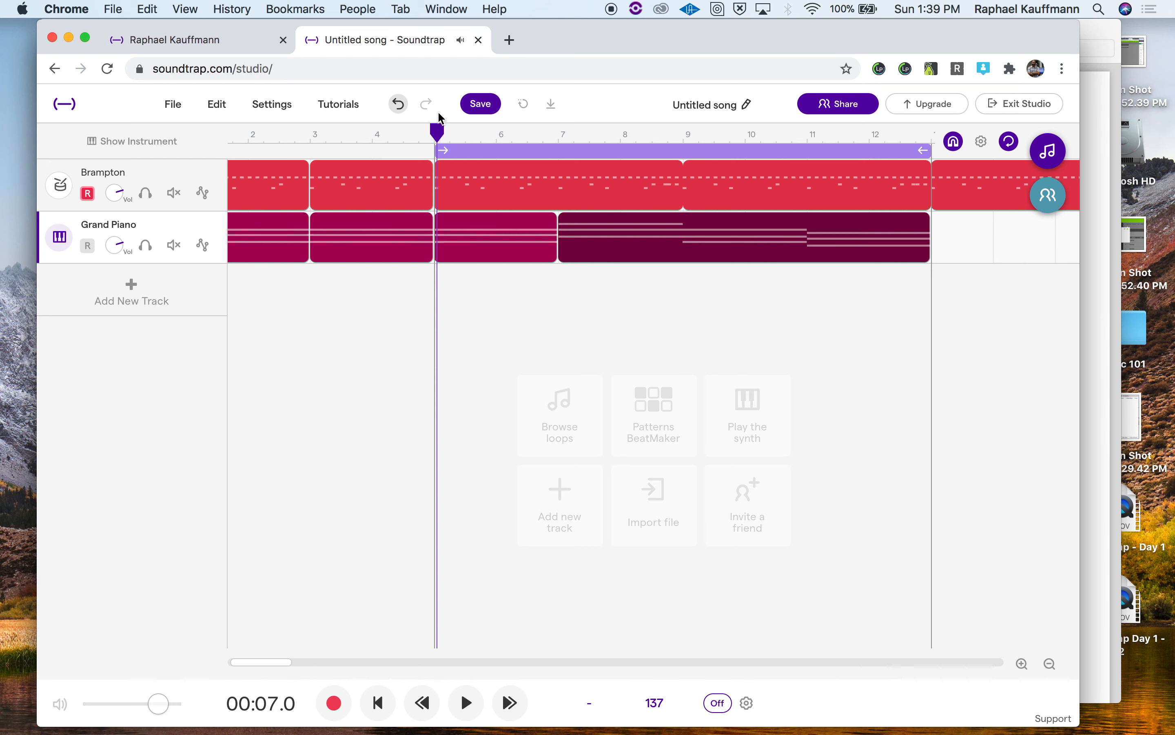
{"action": "left_click", "coordinate": [492, 252]}
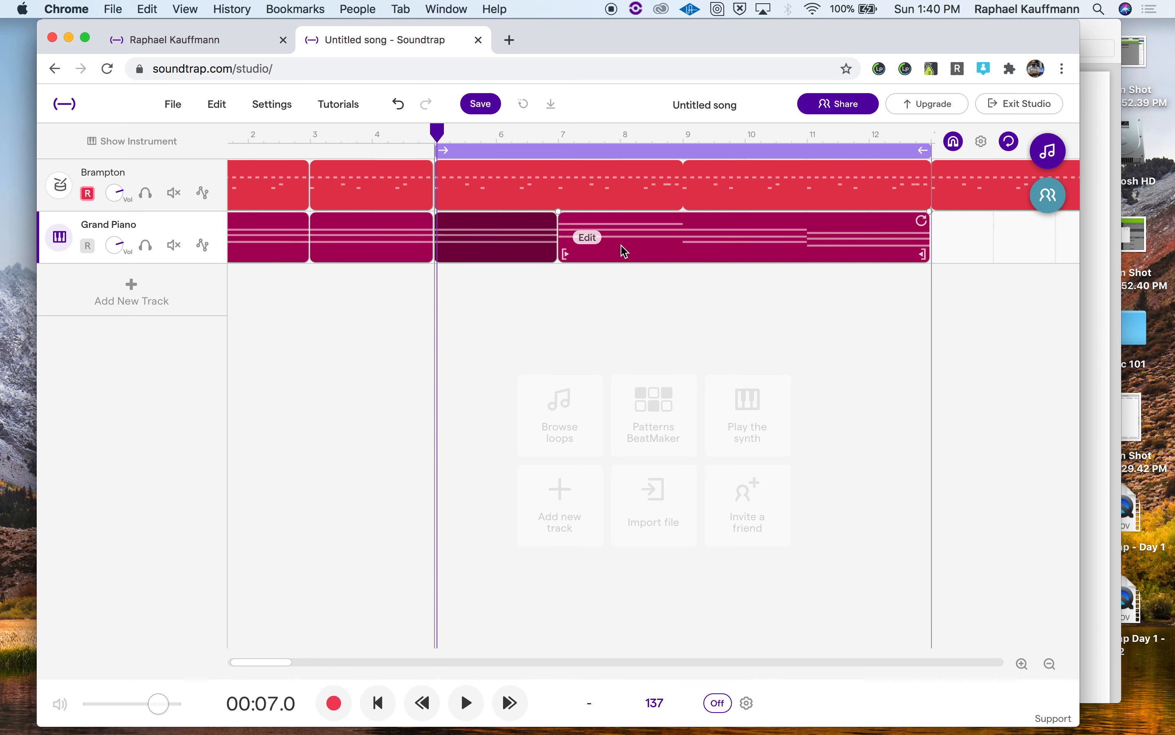
{"action": "key", "text": "space"}
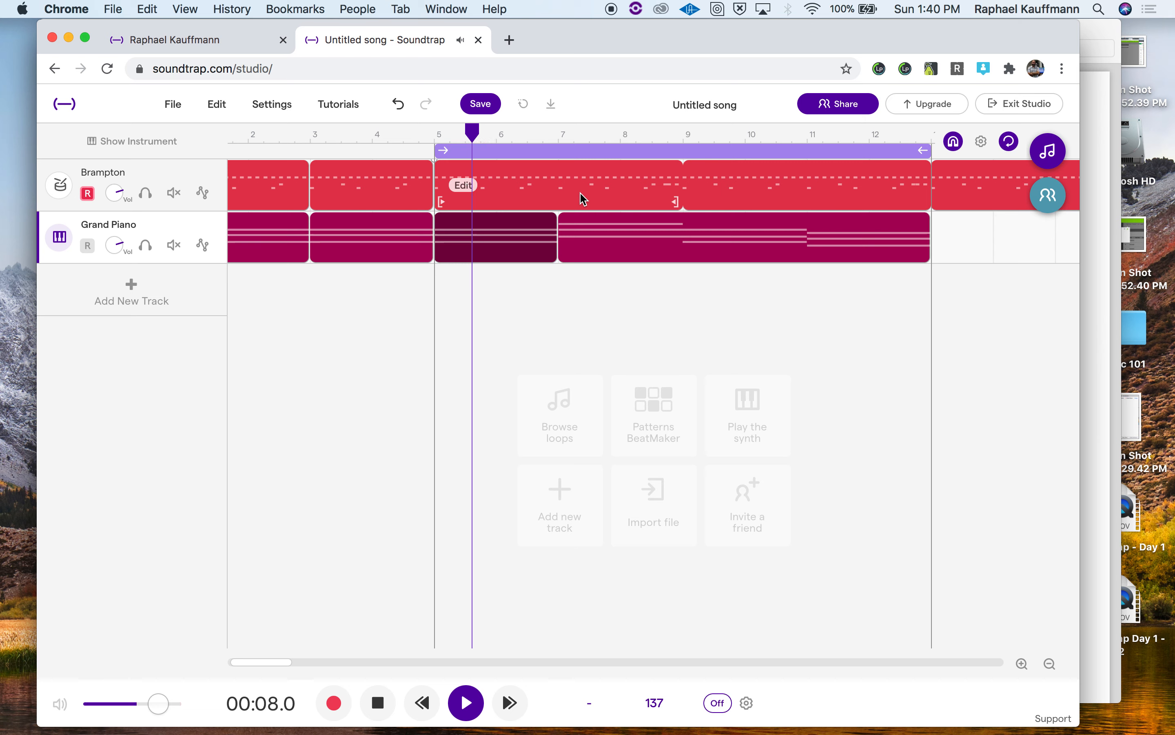
{"action": "left_click", "coordinate": [437, 137]}
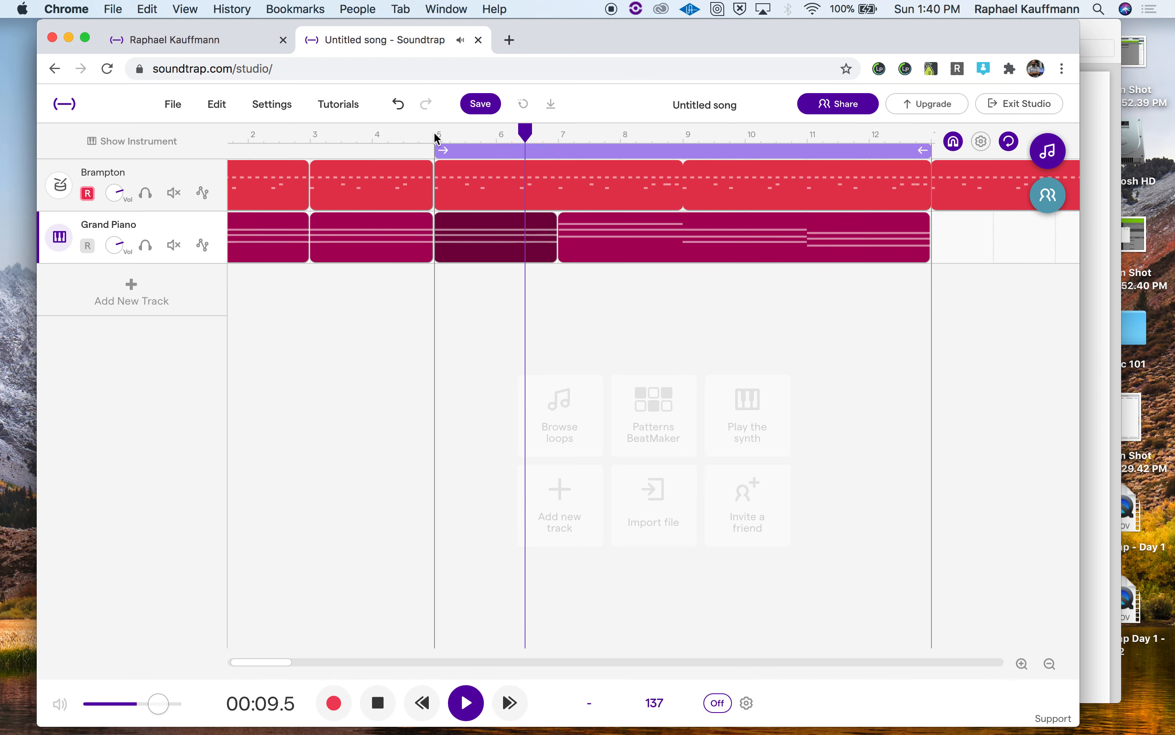
{"action": "key", "text": "space"}
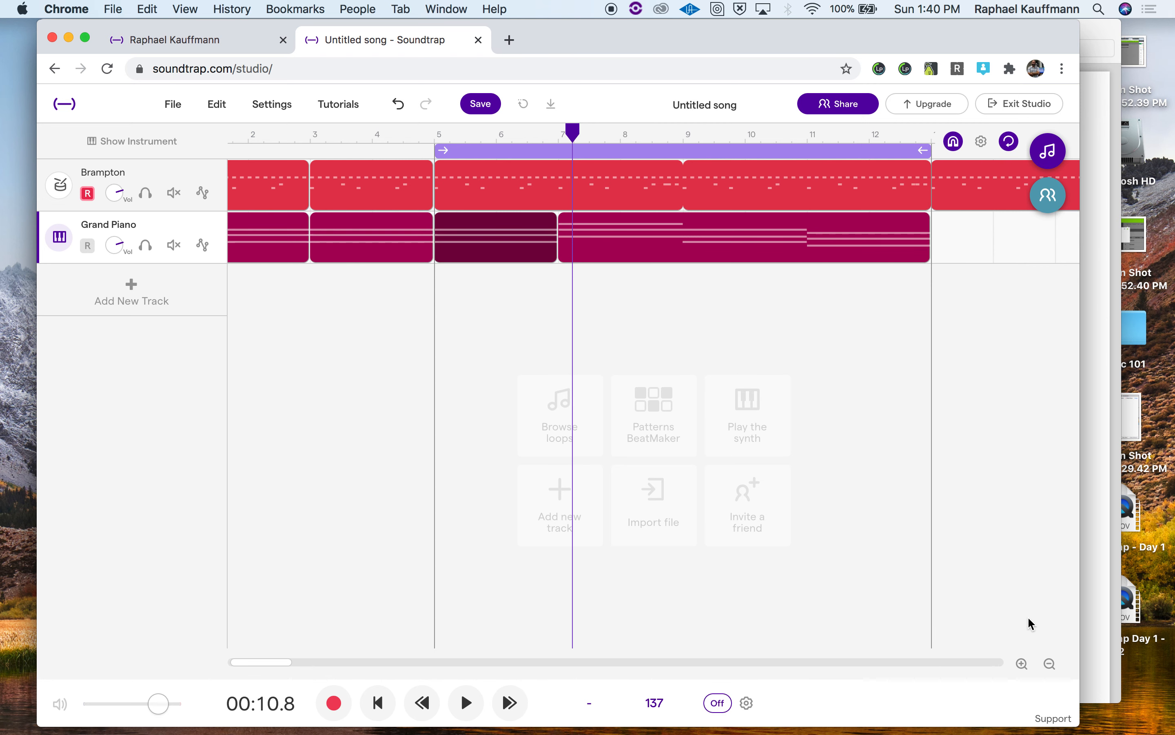
{"action": "left_click", "coordinate": [1024, 664]}
{"action": "left_click", "coordinate": [1024, 664]}
{"action": "left_click", "coordinate": [1024, 664]}
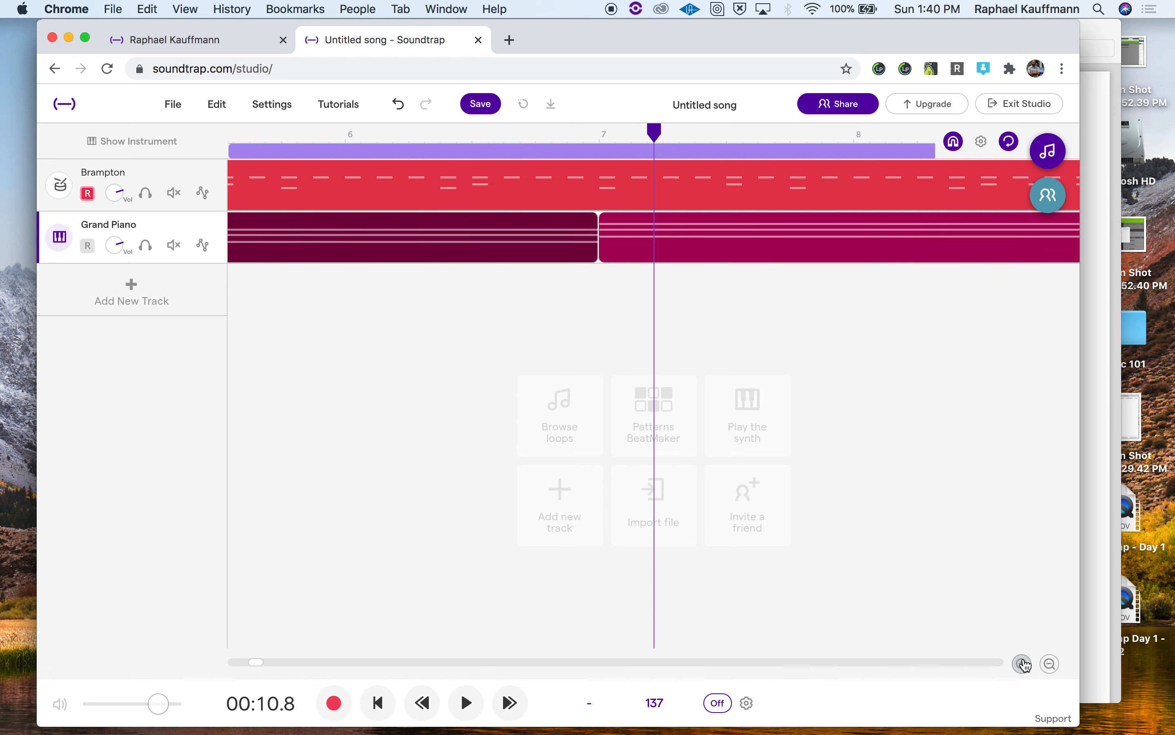
{"action": "left_click", "coordinate": [1023, 664]}
{"action": "left_click", "coordinate": [1024, 664]}
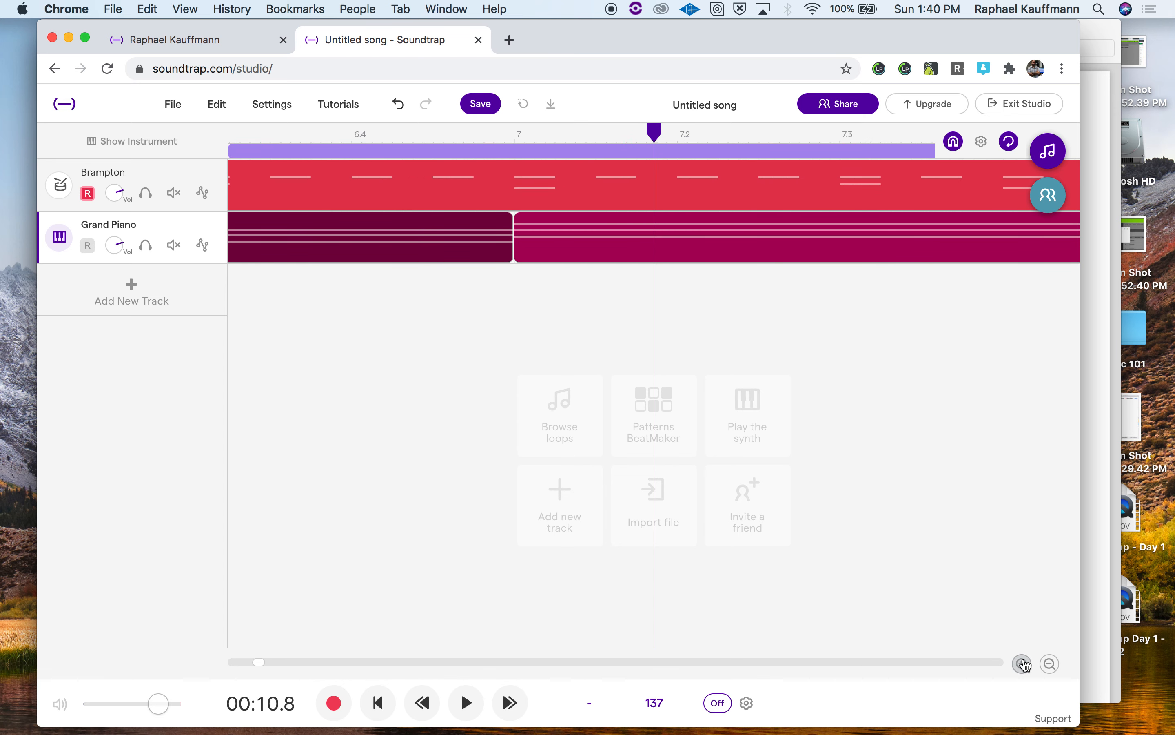
{"action": "left_click", "coordinate": [1050, 666]}
{"action": "left_click", "coordinate": [1050, 667]}
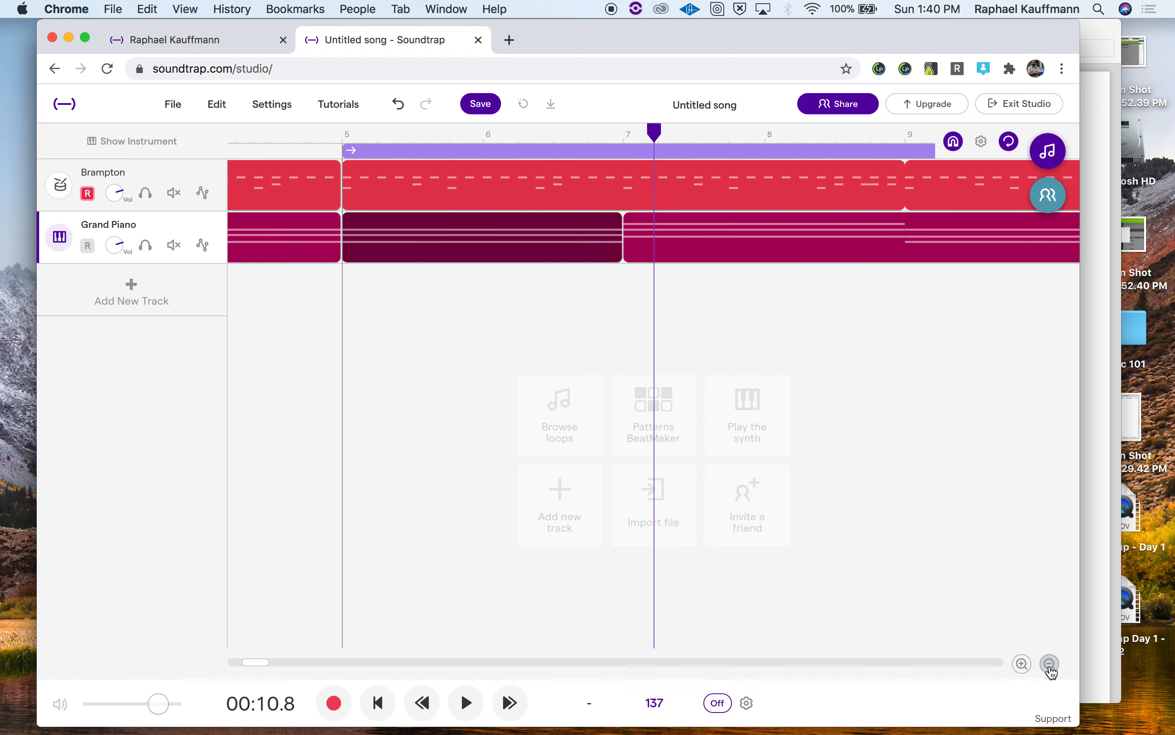
{"action": "left_click", "coordinate": [1050, 667]}
{"action": "left_click", "coordinate": [1050, 666]}
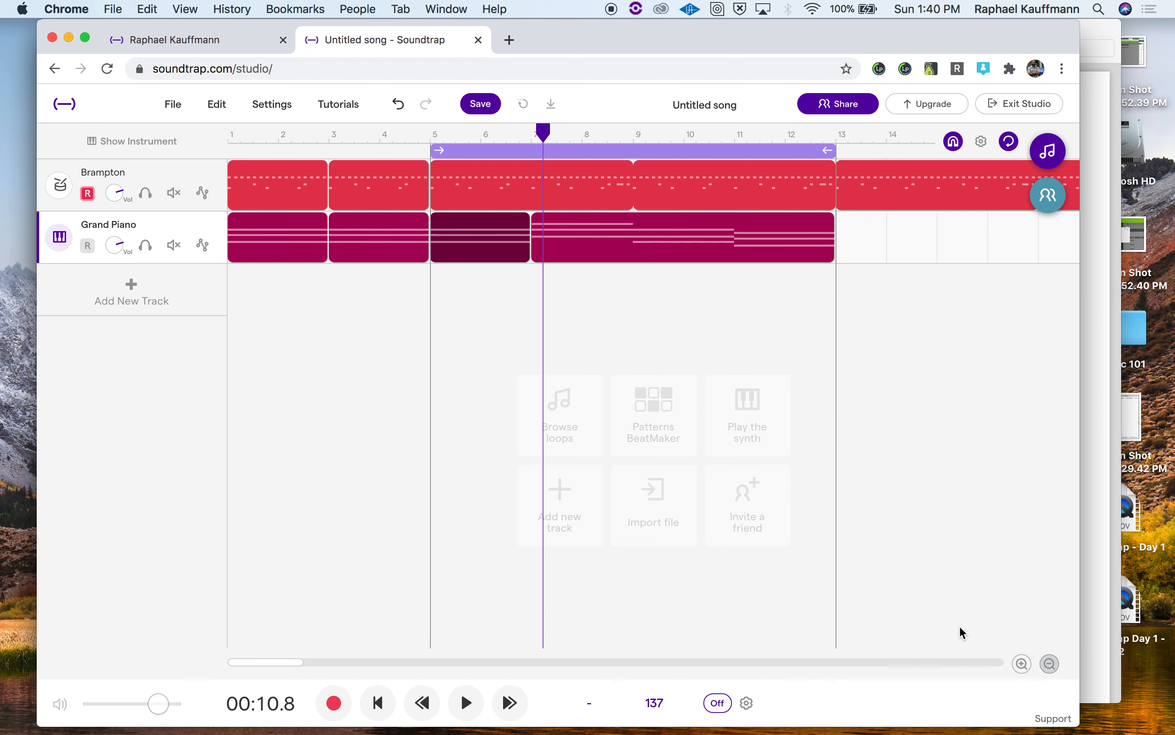
{"action": "double_click", "coordinate": [581, 257]}
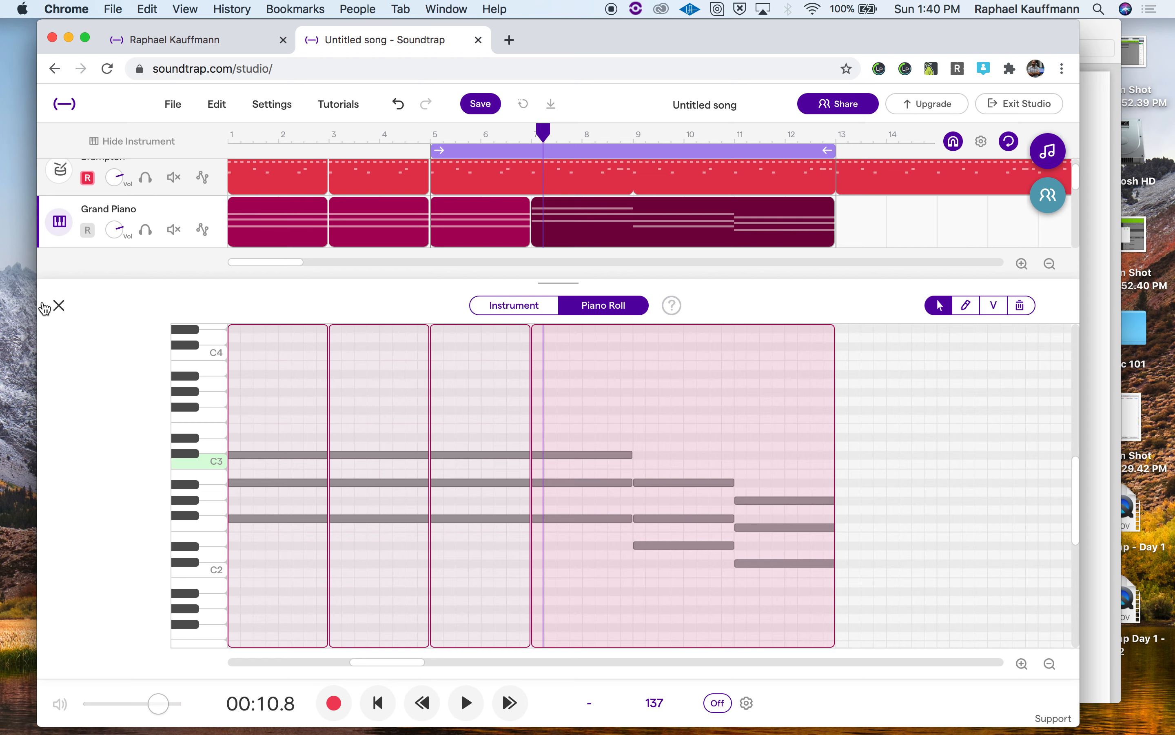
{"action": "left_click", "coordinate": [59, 305]}
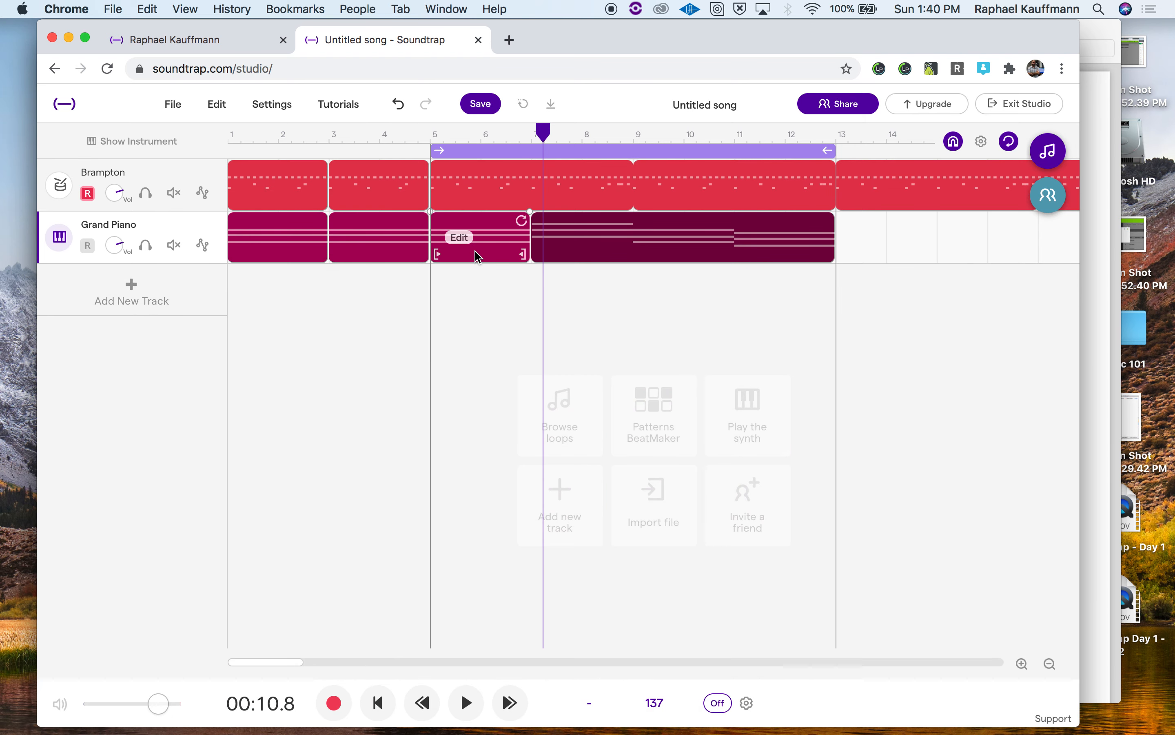
Merge the Grand Piano region at measure 5 with the region that starts at measure 7
{"action": "left_click", "coordinate": [496, 245]}
{"action": "left_click", "coordinate": [632, 249]}
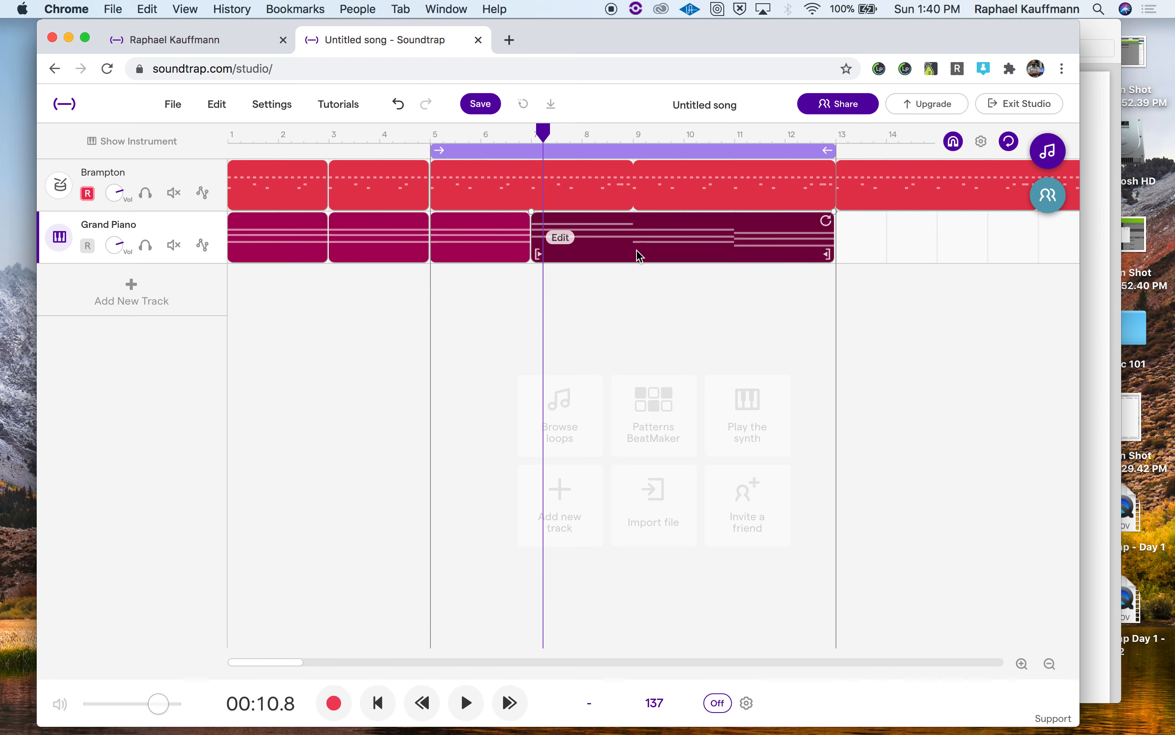
{"action": "left_click", "coordinate": [496, 243]}
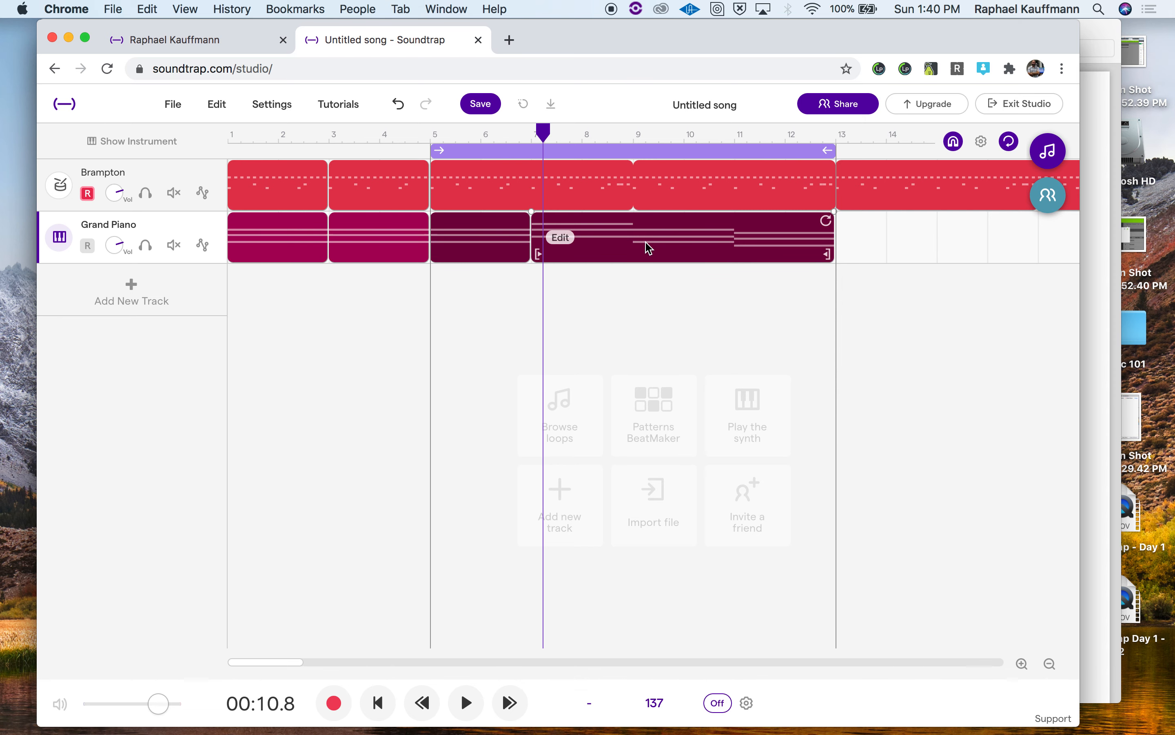
{"action": "left_click", "coordinate": [219, 105]}
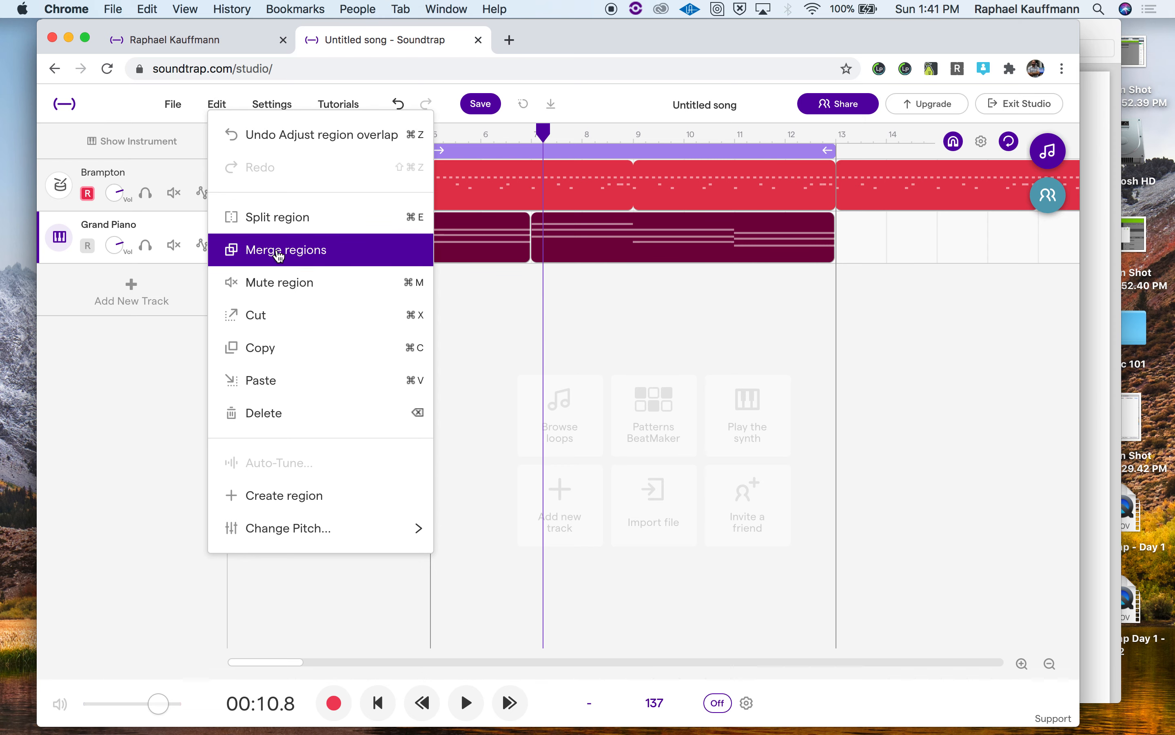
{"action": "left_click", "coordinate": [280, 256]}
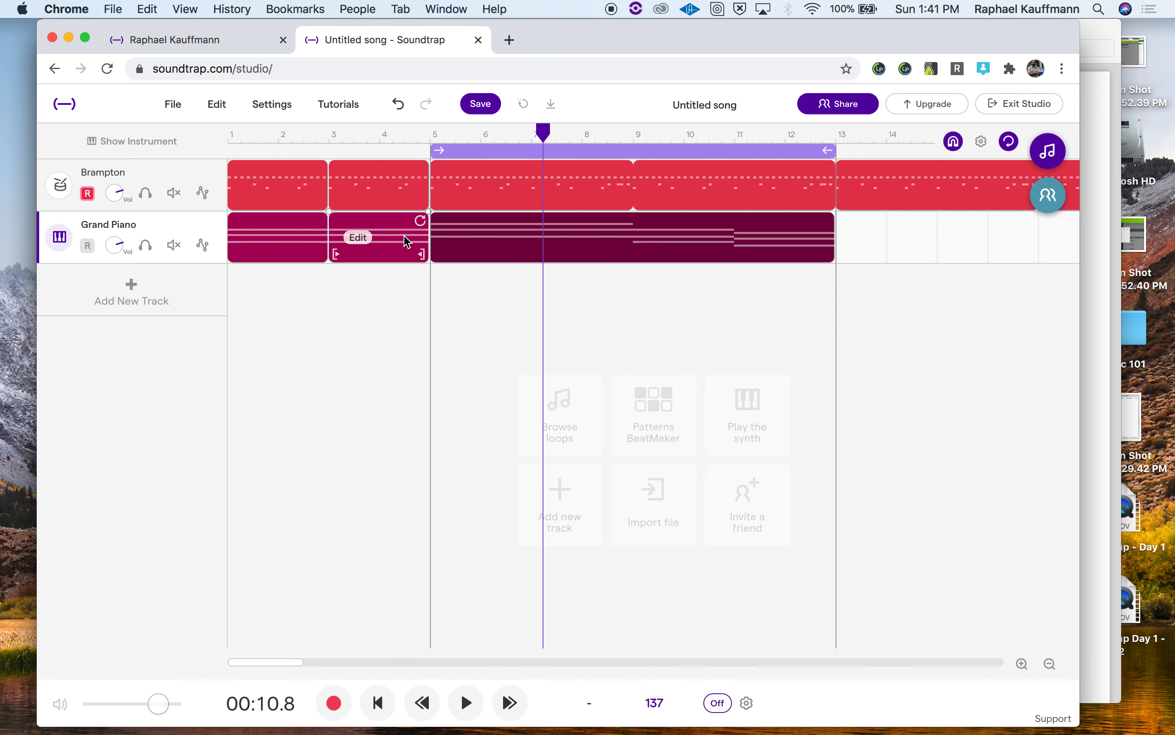
Turn off looping and play the song back from about measure 3 until just before measure 13
{"action": "left_click", "coordinate": [334, 139]}
{"action": "key", "text": "space"}
{"action": "key", "text": "space"}
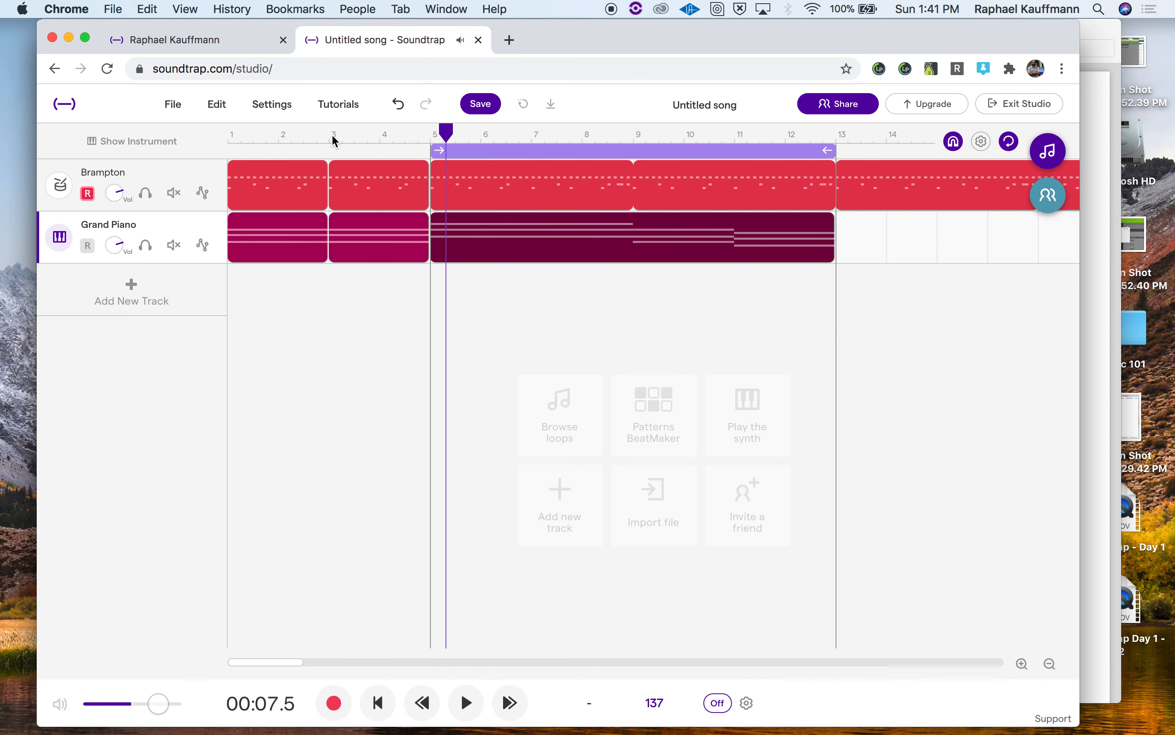
{"action": "left_click", "coordinate": [1010, 142]}
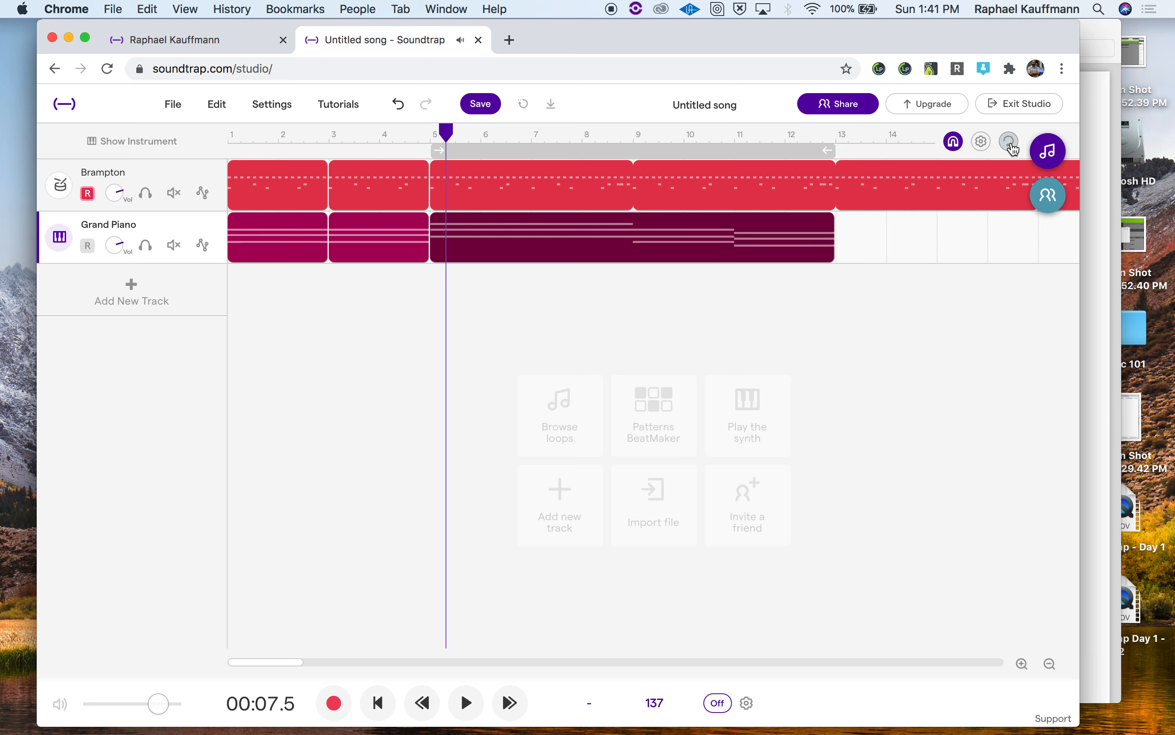
{"action": "left_click", "coordinate": [320, 134]}
{"action": "key", "text": "space"}
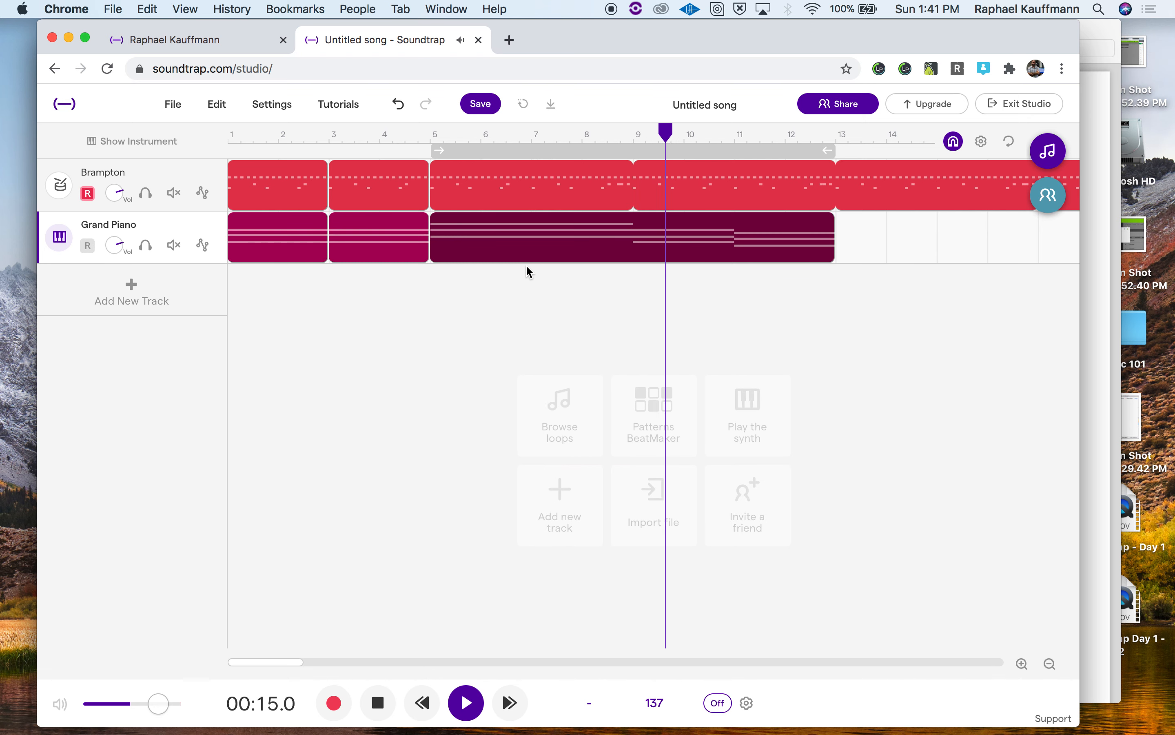
{"action": "mouse_move", "coordinate": [611, 201]}
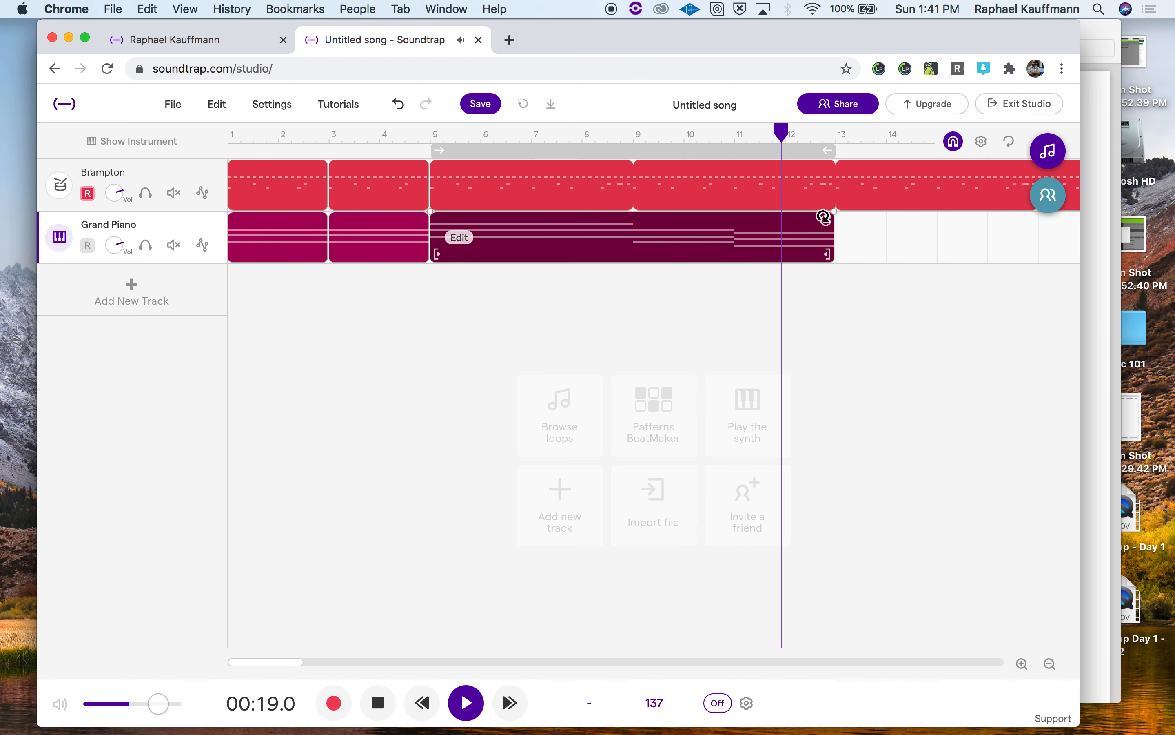
{"action": "key", "text": "space"}
{"action": "mouse_move", "coordinate": [896, 190]}
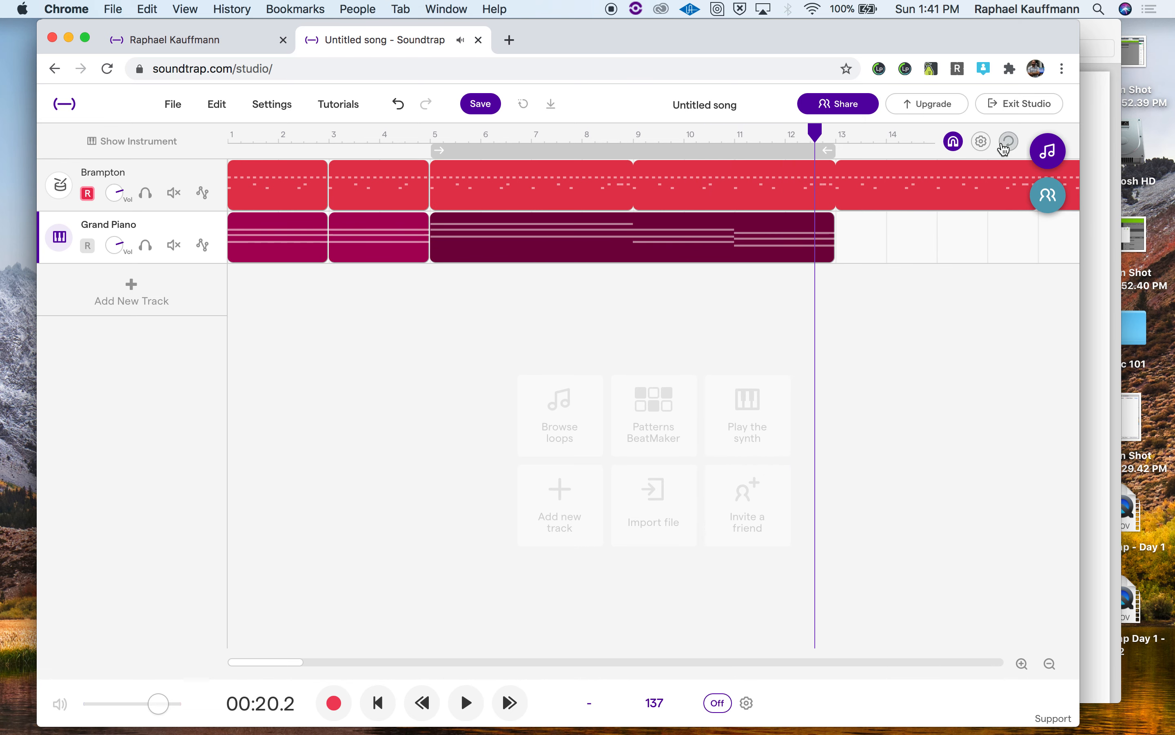
{"action": "left_click", "coordinate": [1051, 663]}
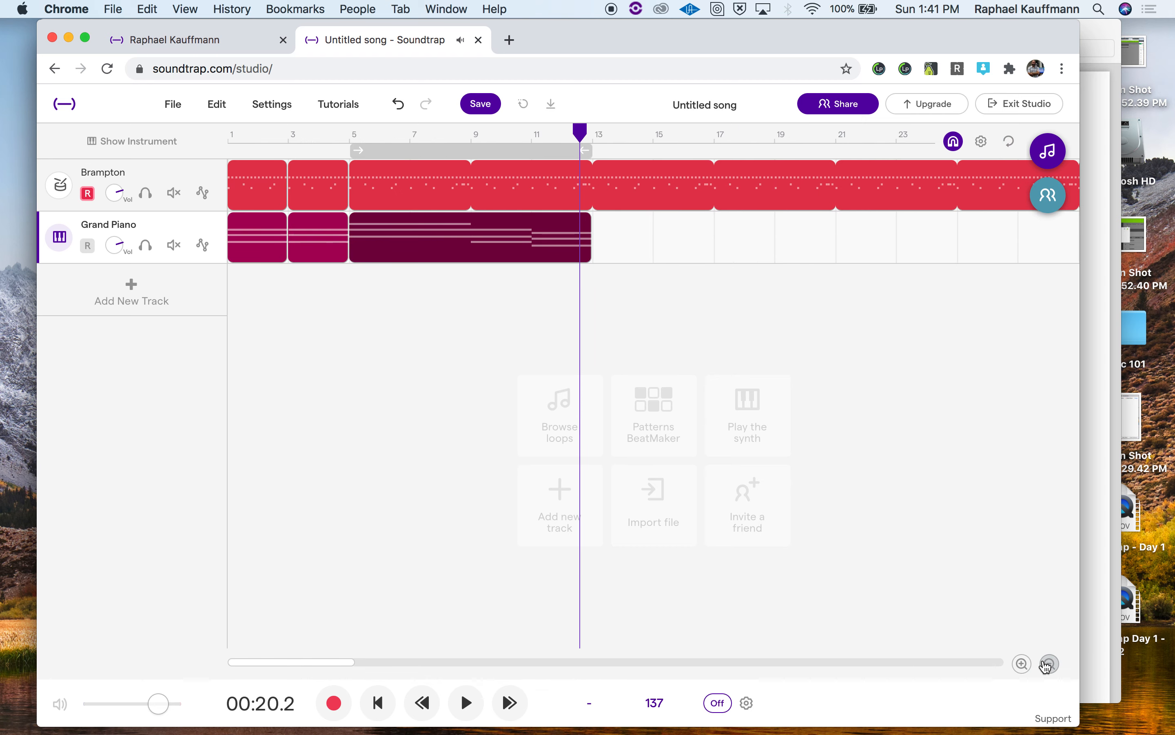
Shorten the looped Brampton drum region that starts at measure 5 to end at measure 9
{"action": "left_click", "coordinate": [1050, 664]}
{"action": "mouse_move", "coordinate": [873, 175]}
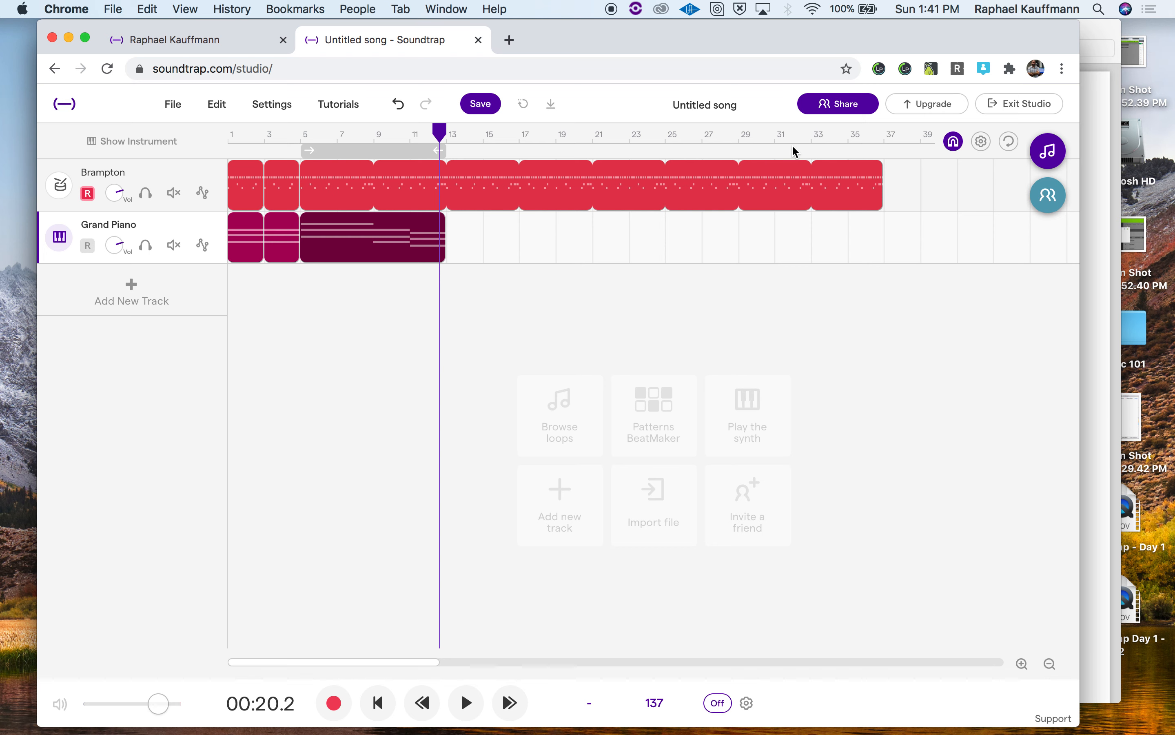
{"action": "left_click_drag", "start_coordinate": [877, 171], "coordinate": [456, 184]}
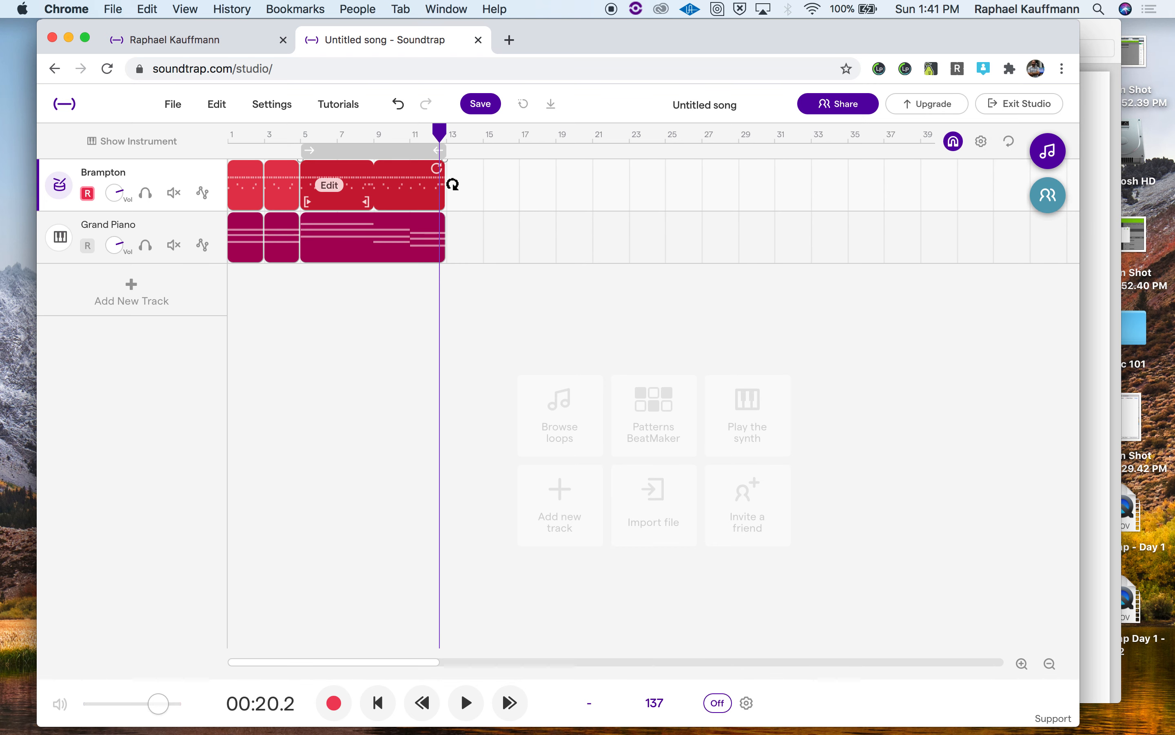
{"action": "left_click_drag", "start_coordinate": [453, 184], "coordinate": [381, 180]}
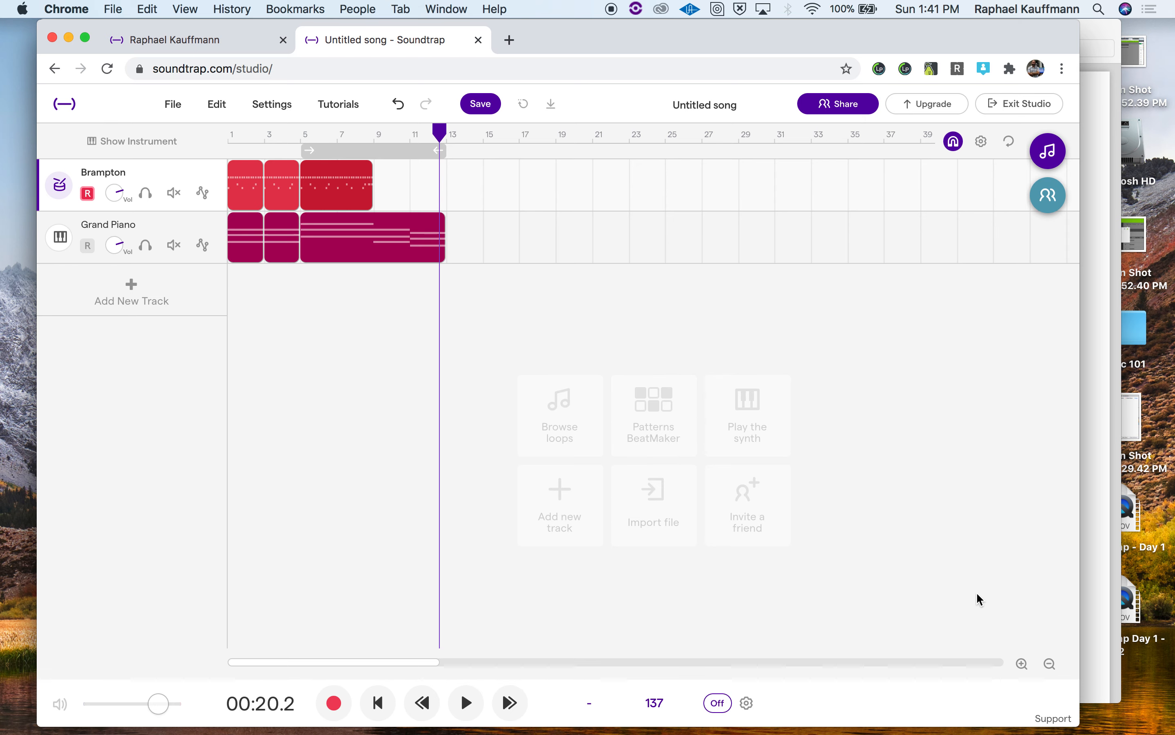
Play the song back from measure 5 until just before measure 10
{"action": "left_click", "coordinate": [1020, 662]}
{"action": "left_click", "coordinate": [1020, 663]}
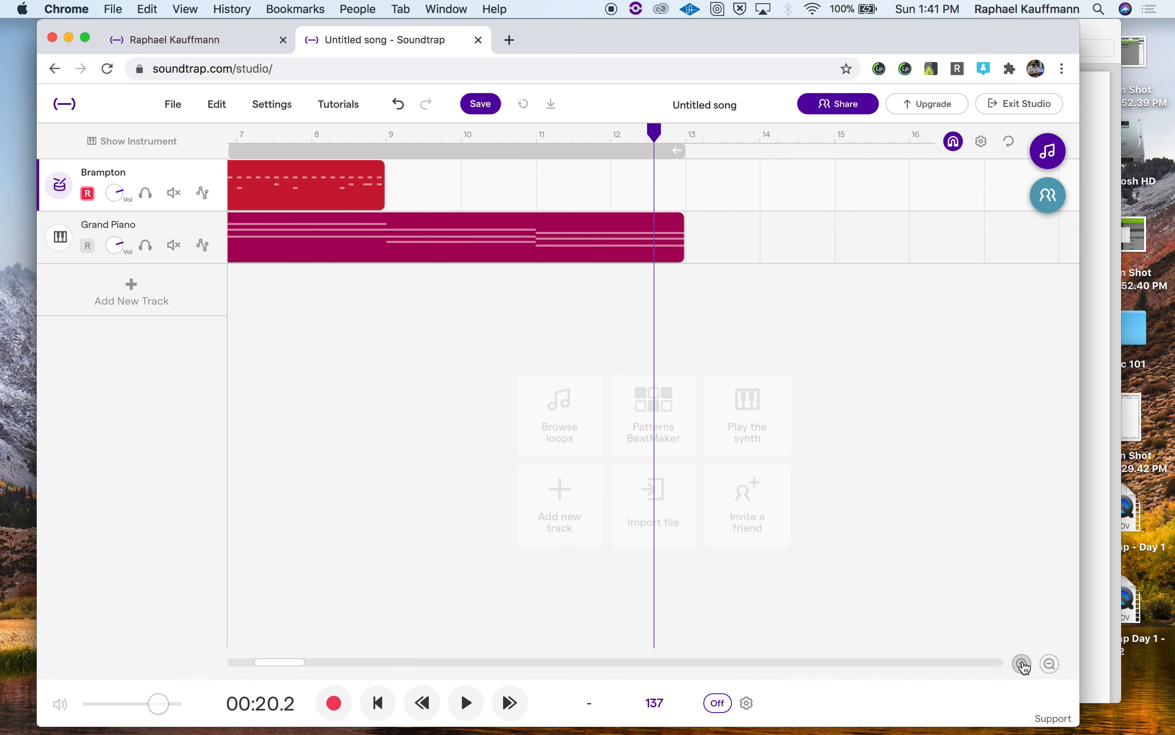
{"action": "scroll", "coordinate": [515, 486], "scroll_direction": "left", "scroll_amount": 5}
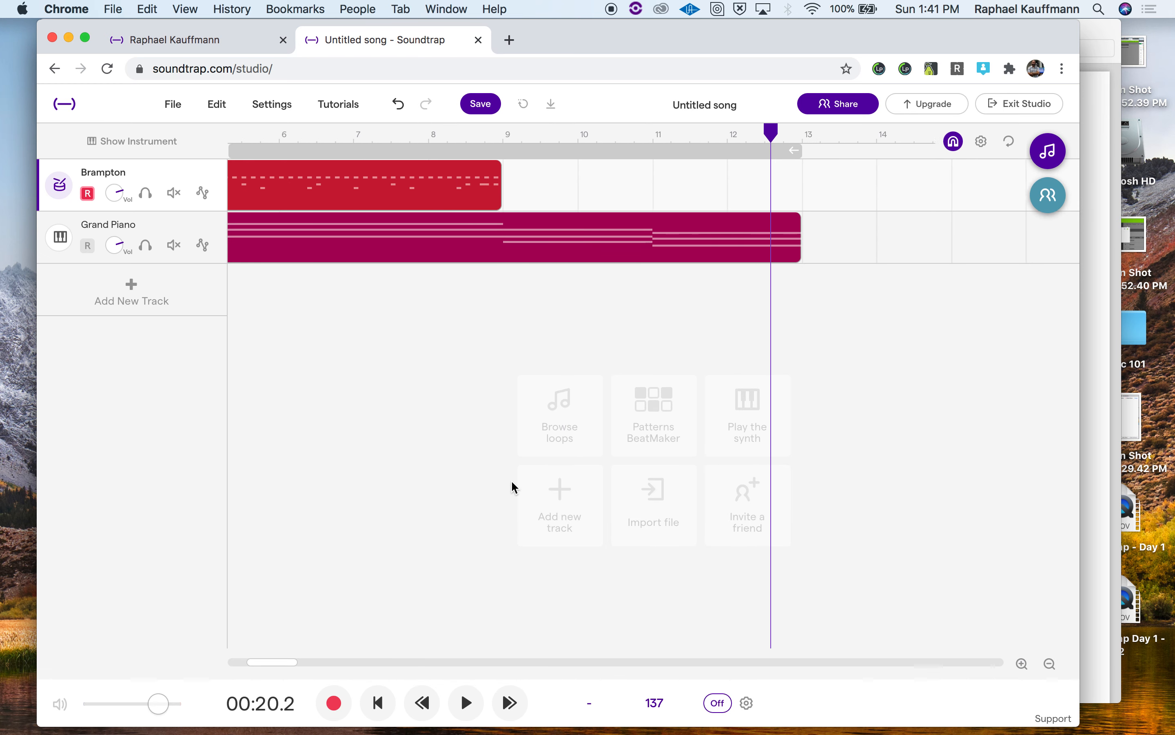
{"action": "scroll", "coordinate": [512, 482], "scroll_direction": "left", "scroll_amount": 1}
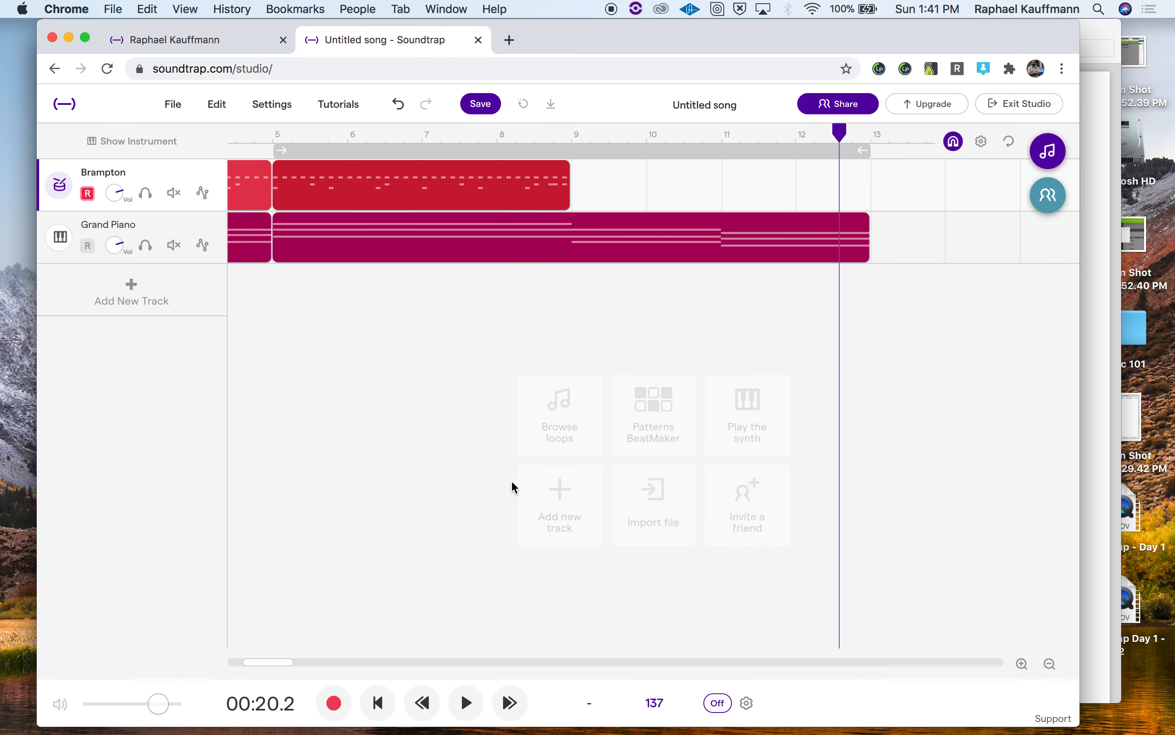
{"action": "left_click", "coordinate": [426, 140]}
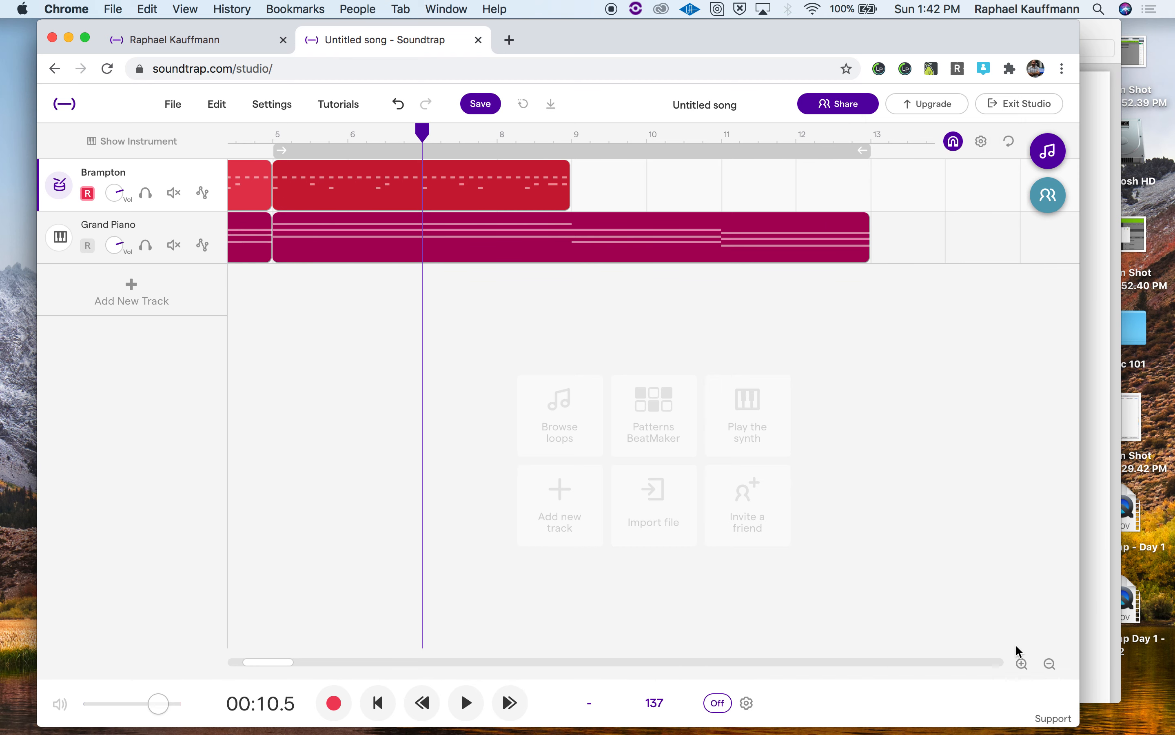
{"action": "left_click", "coordinate": [1022, 662]}
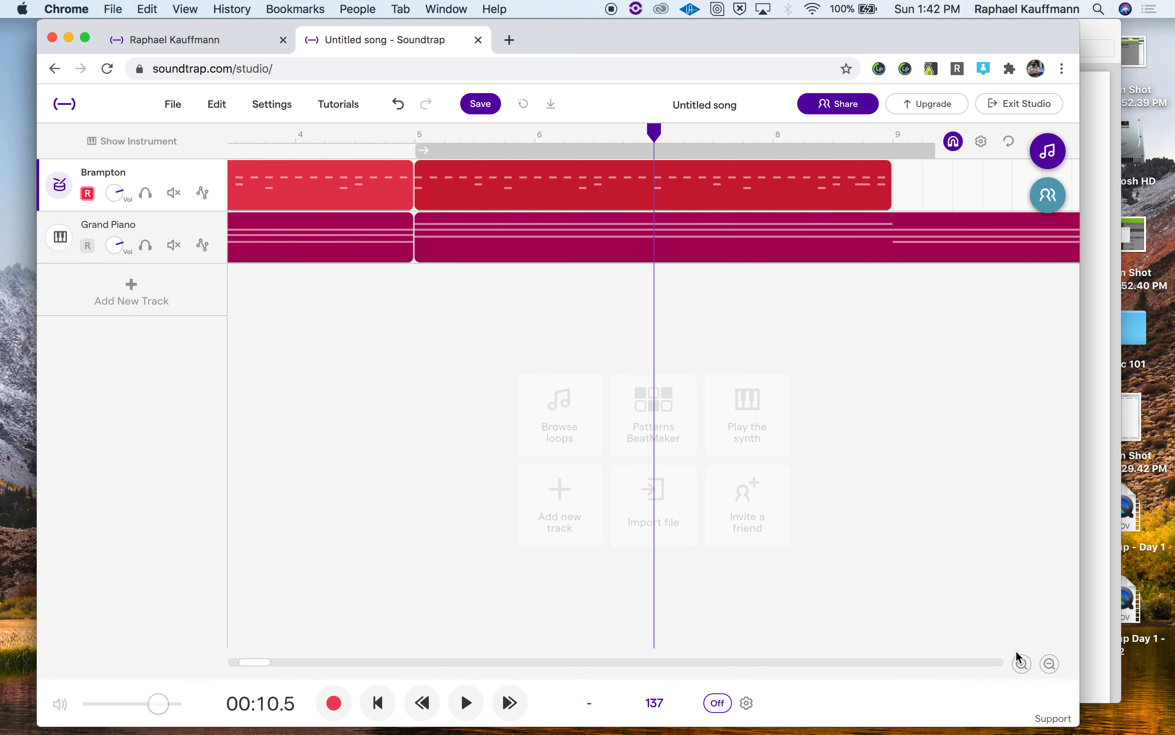
{"action": "left_click", "coordinate": [417, 141]}
{"action": "key", "text": "space"}
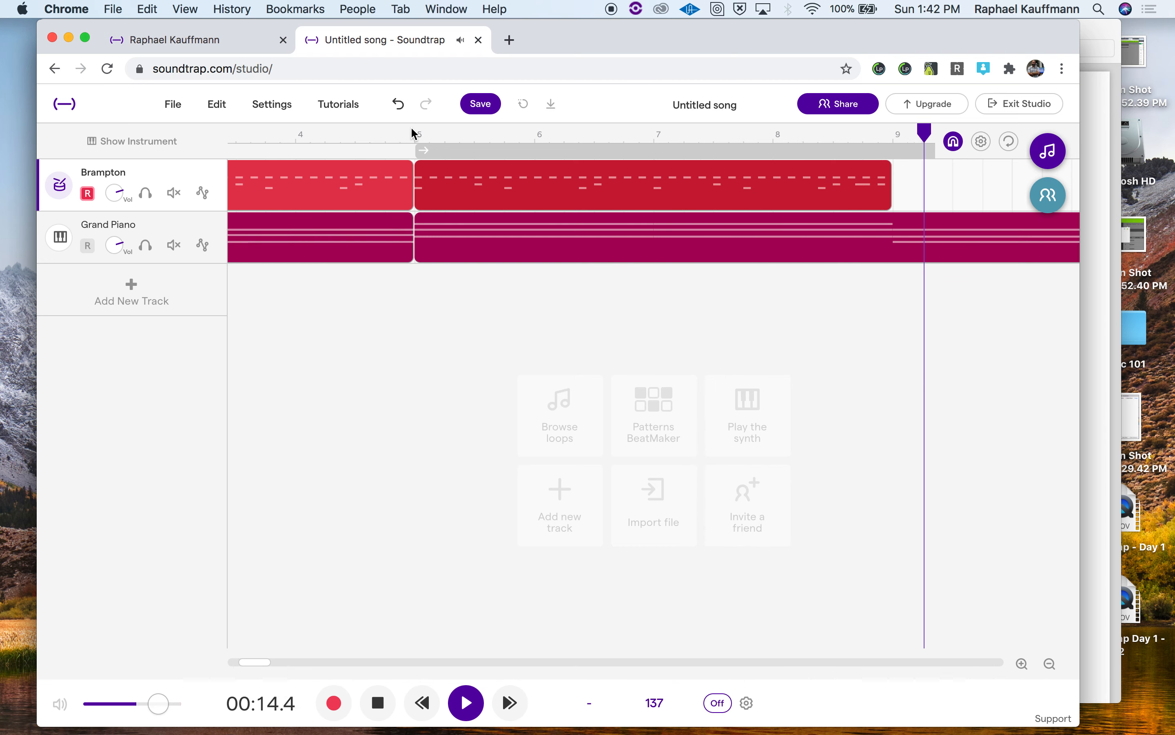
{"action": "key", "text": "space"}
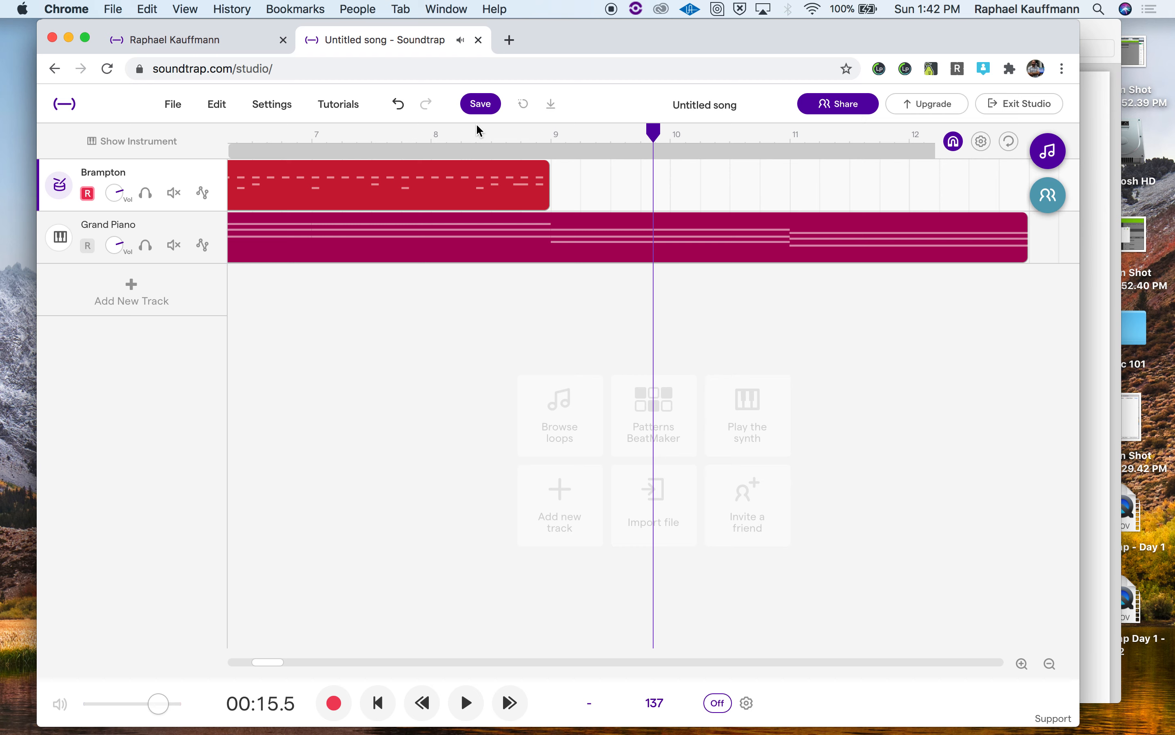
Split the Brampton region that starts at measure 5 at measure 7
{"action": "scroll", "coordinate": [477, 125], "scroll_direction": "left", "scroll_amount": 2}
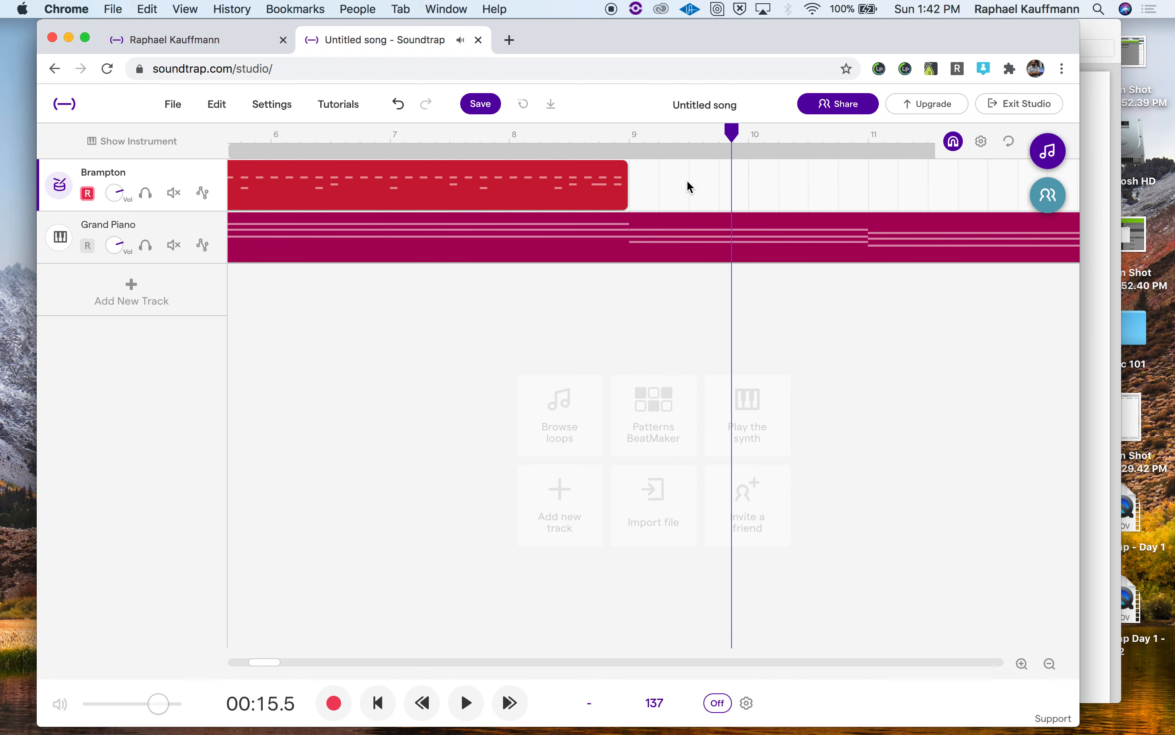
{"action": "scroll", "coordinate": [689, 182], "scroll_direction": "left", "scroll_amount": 3}
{"action": "left_click", "coordinate": [516, 136]}
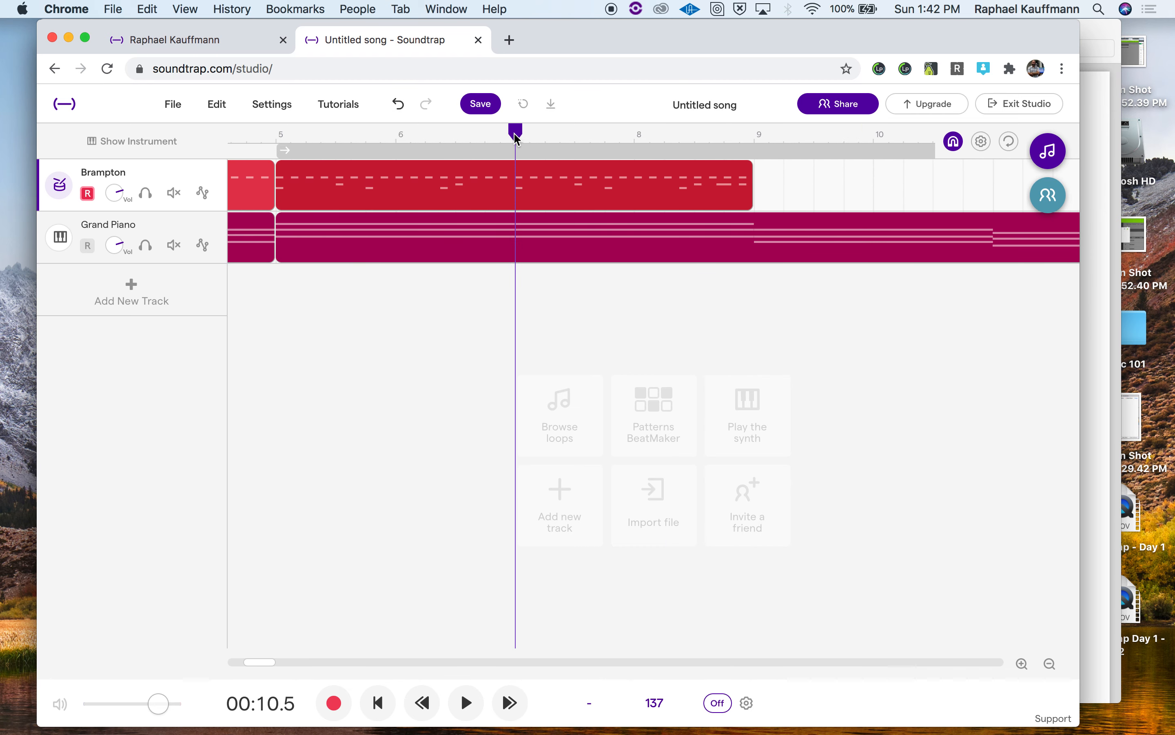
{"action": "key", "text": "super+e"}
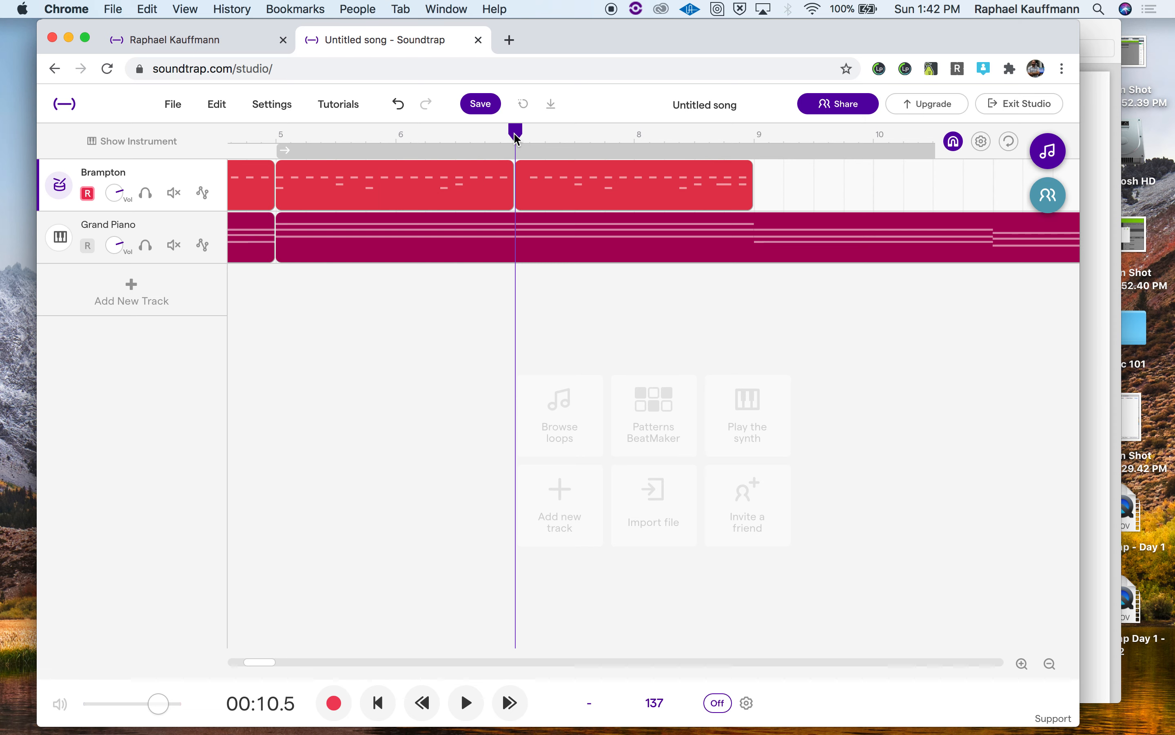
Move the Brampton region at measure 7 so that it starts at measure 13
{"action": "mouse_move", "coordinate": [565, 202]}
{"action": "left_click", "coordinate": [1049, 664]}
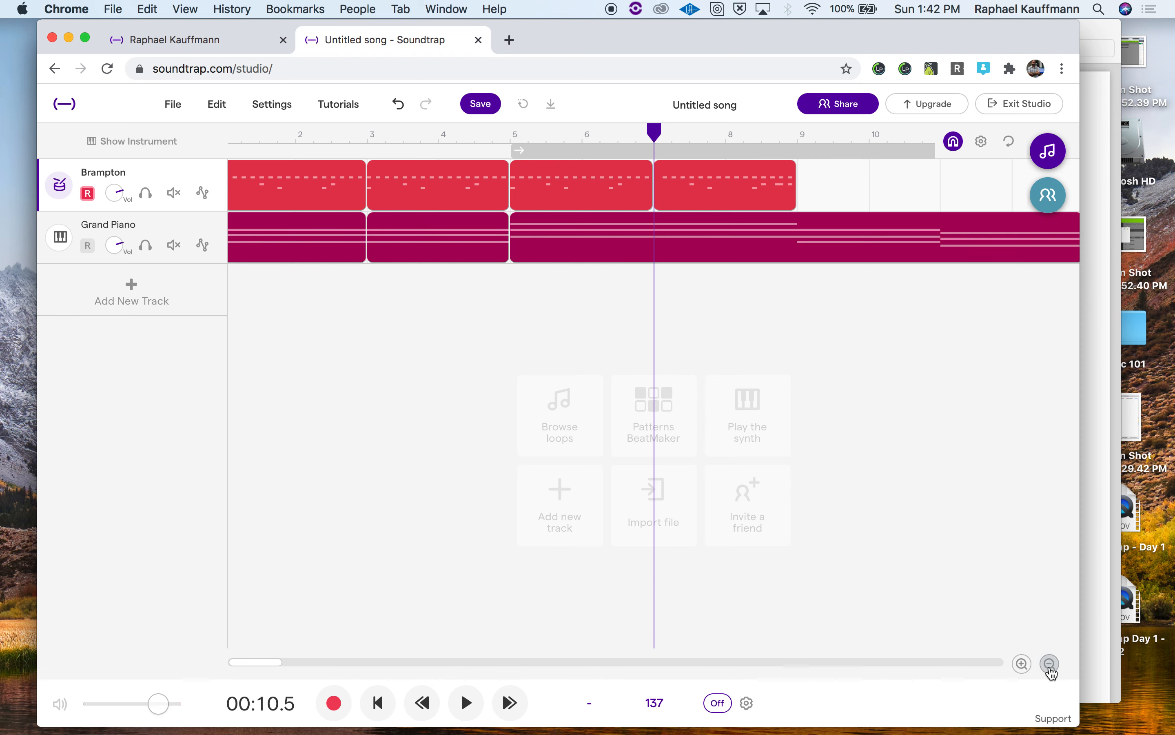
{"action": "left_click", "coordinate": [1049, 663]}
{"action": "mouse_move", "coordinate": [517, 187]}
{"action": "left_click_drag", "start_coordinate": [518, 185], "coordinate": [793, 174]}
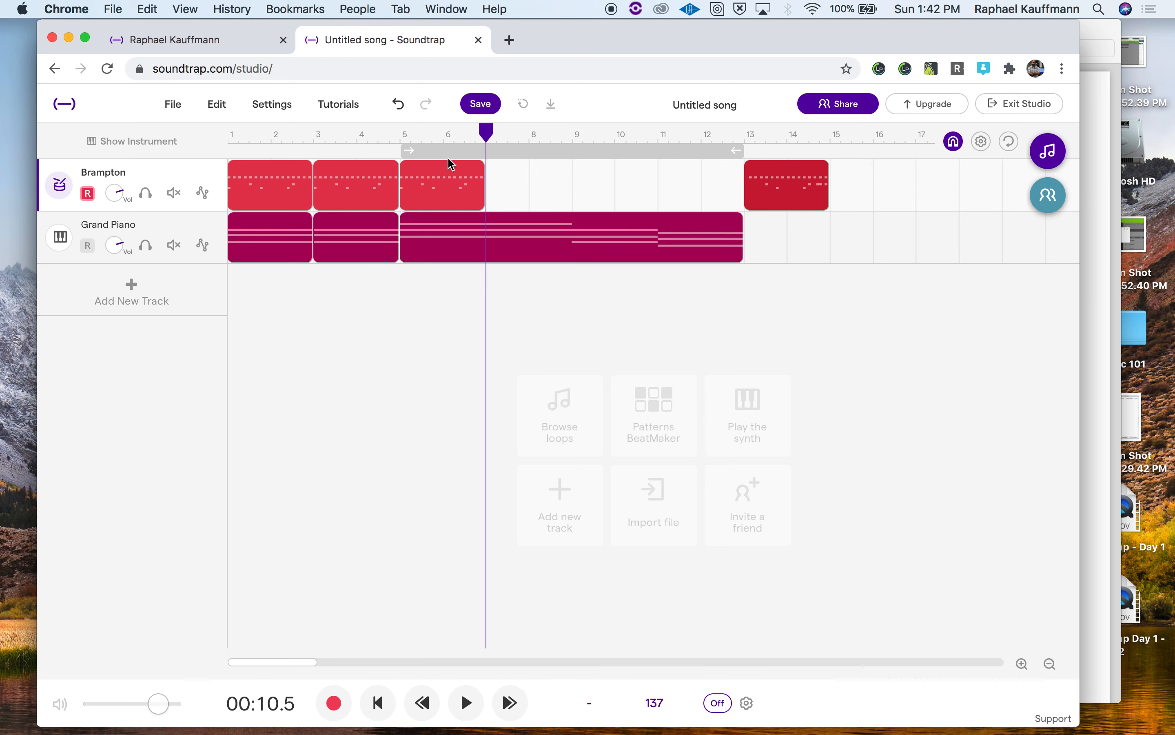
Copy the two-measure Brampton region at measure 5 to measures 7, 9 and 11
{"action": "left_click", "coordinate": [446, 177]}
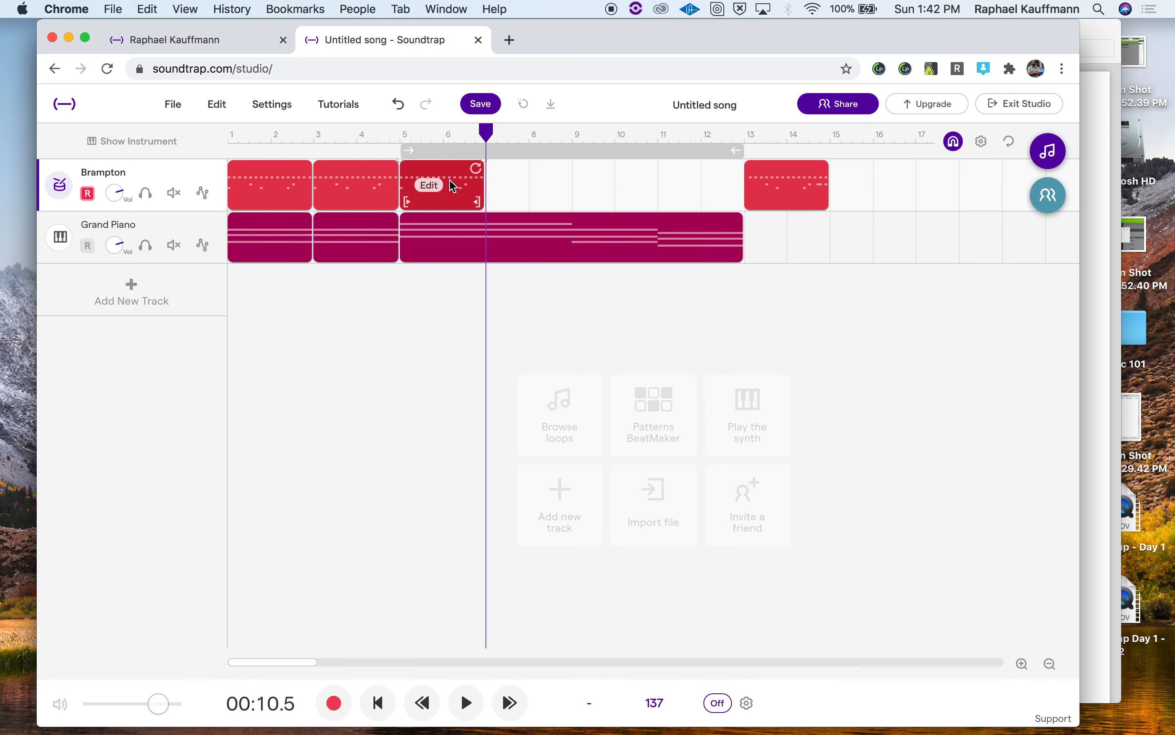
{"action": "left_click_drag", "start_coordinate": [453, 187], "coordinate": [539, 184]}
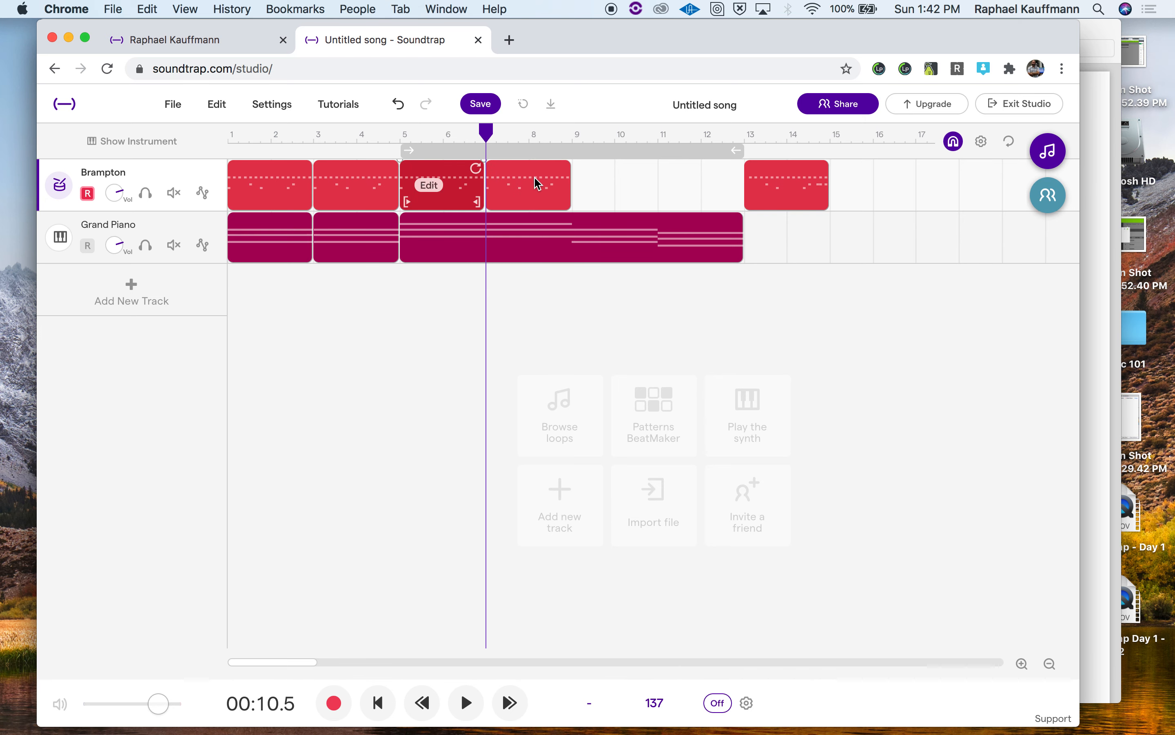
{"action": "left_click", "coordinate": [536, 180]}
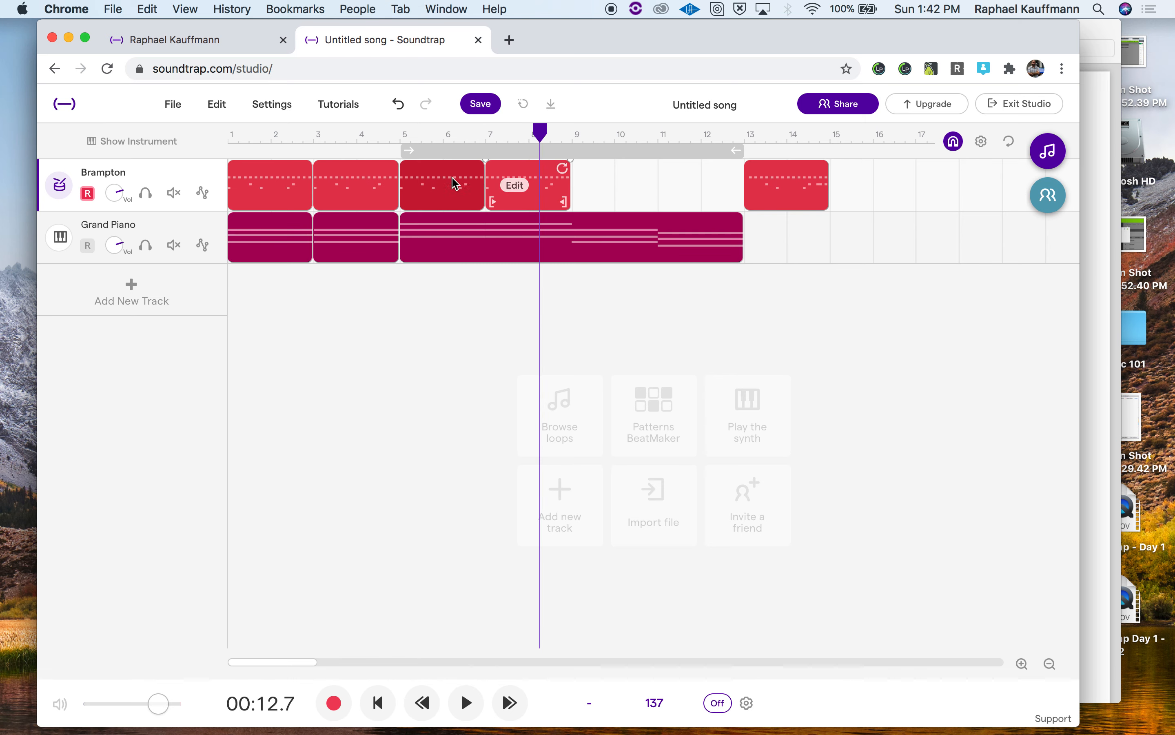
{"action": "left_click_drag", "start_coordinate": [434, 177], "coordinate": [607, 182]}
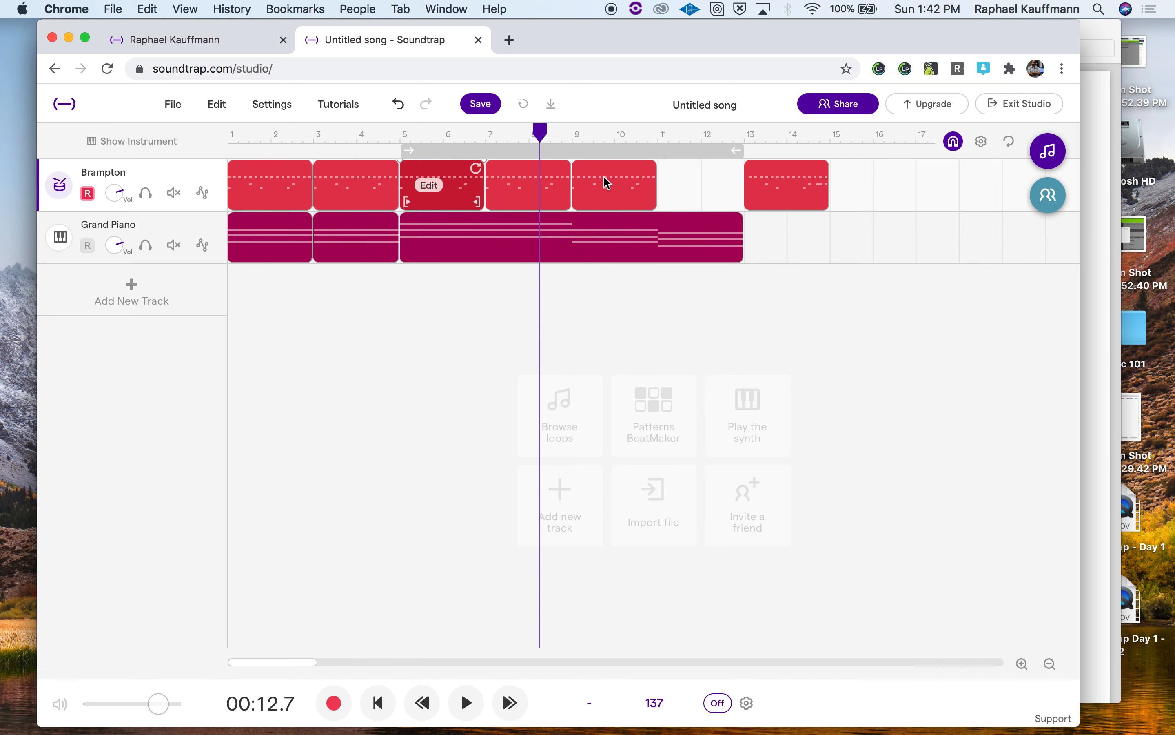
{"action": "left_click", "coordinate": [623, 183]}
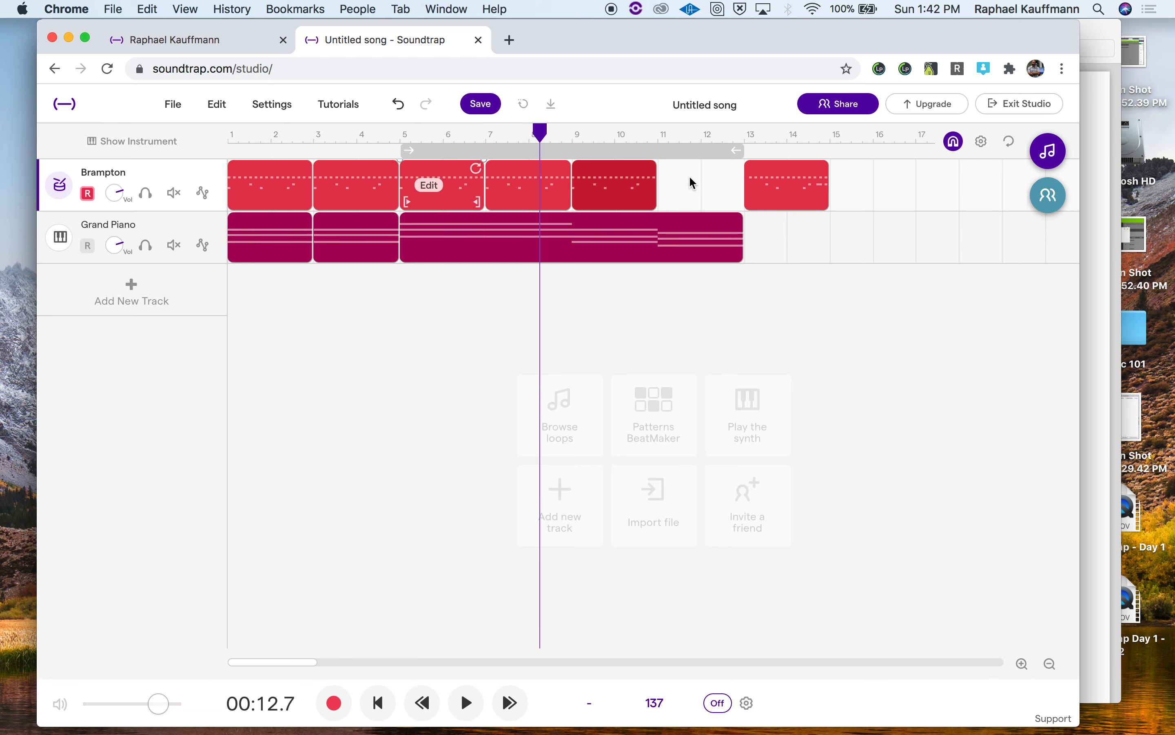
{"action": "left_click_drag", "start_coordinate": [619, 171], "coordinate": [701, 178]}
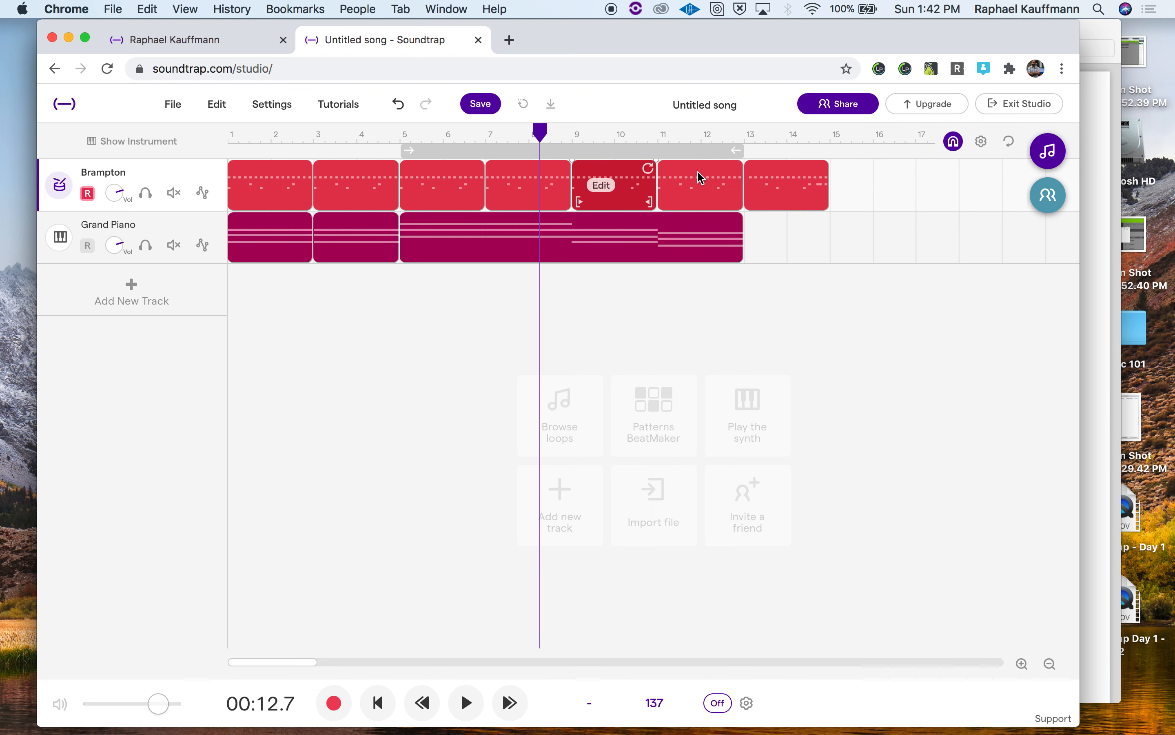
Delete the Brampton copy at measure 11 and move the region from measure 13 into its place
{"action": "left_click", "coordinate": [701, 178]}
{"action": "right_click", "coordinate": [691, 180]}
{"action": "left_click", "coordinate": [678, 178]}
{"action": "double_click", "coordinate": [678, 174]}
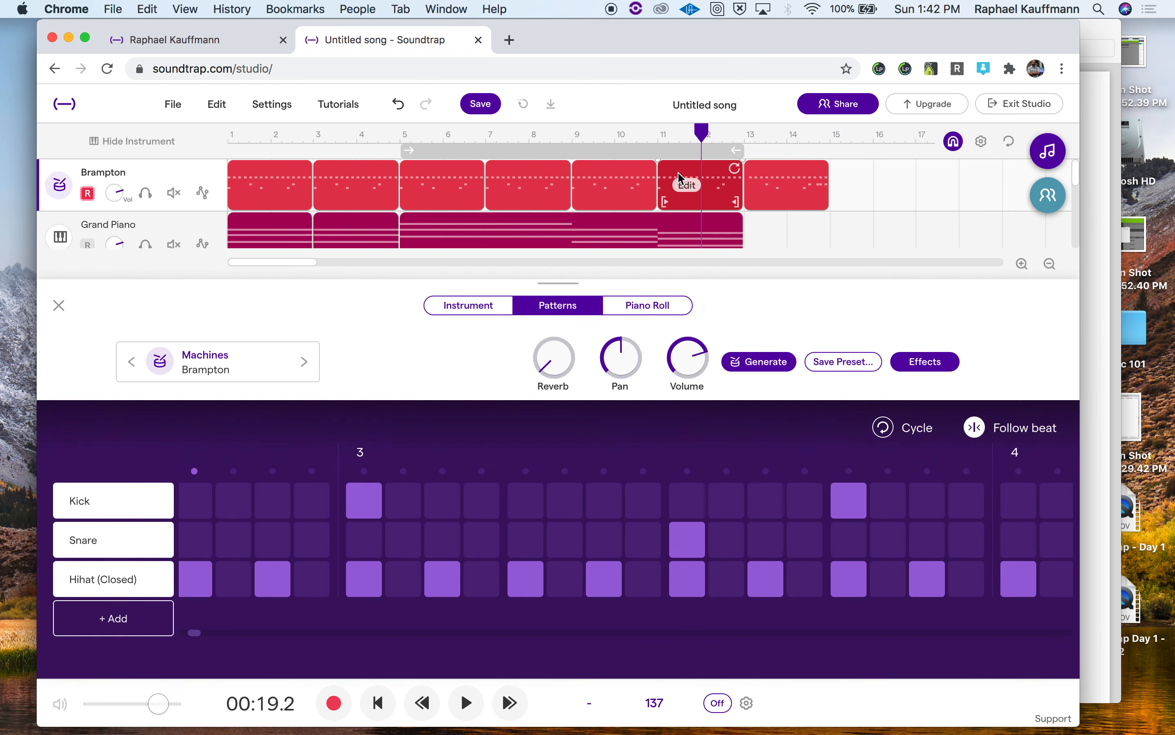
{"action": "key", "text": "Delete"}
{"action": "left_click_drag", "start_coordinate": [804, 184], "coordinate": [715, 185]}
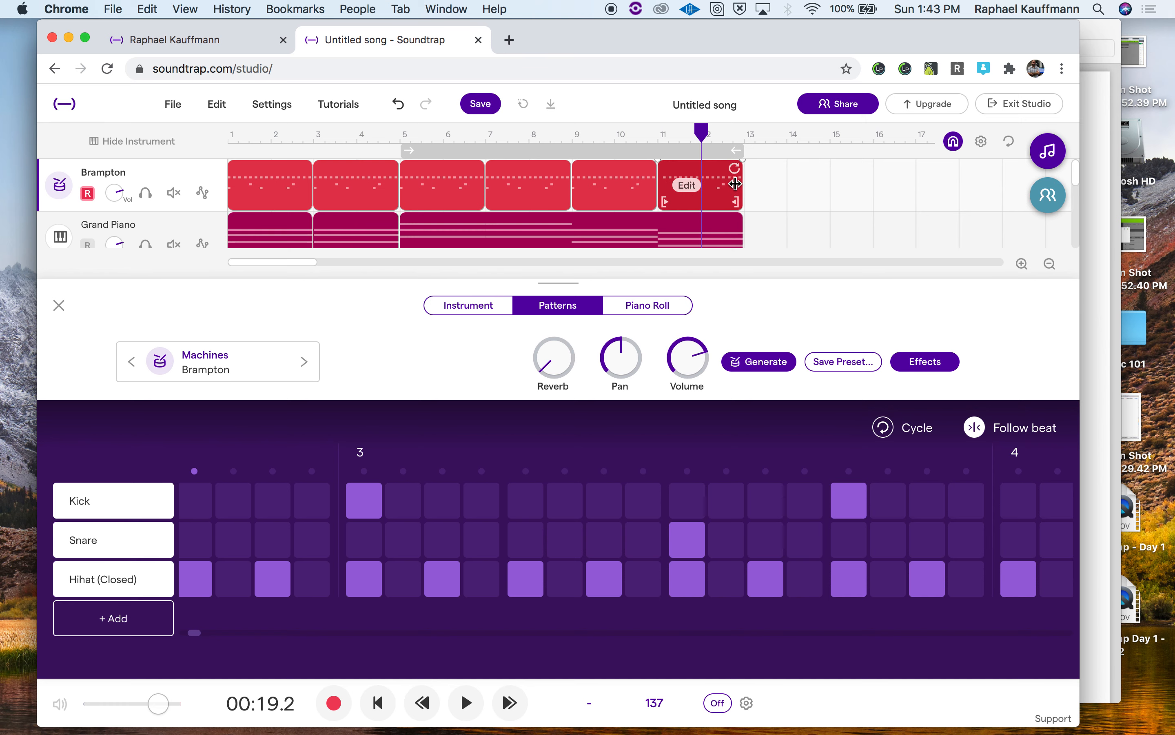
Turn on looping from measure 5 to 13, close the drum pattern editor and play the song back
{"action": "left_click", "coordinate": [438, 153]}
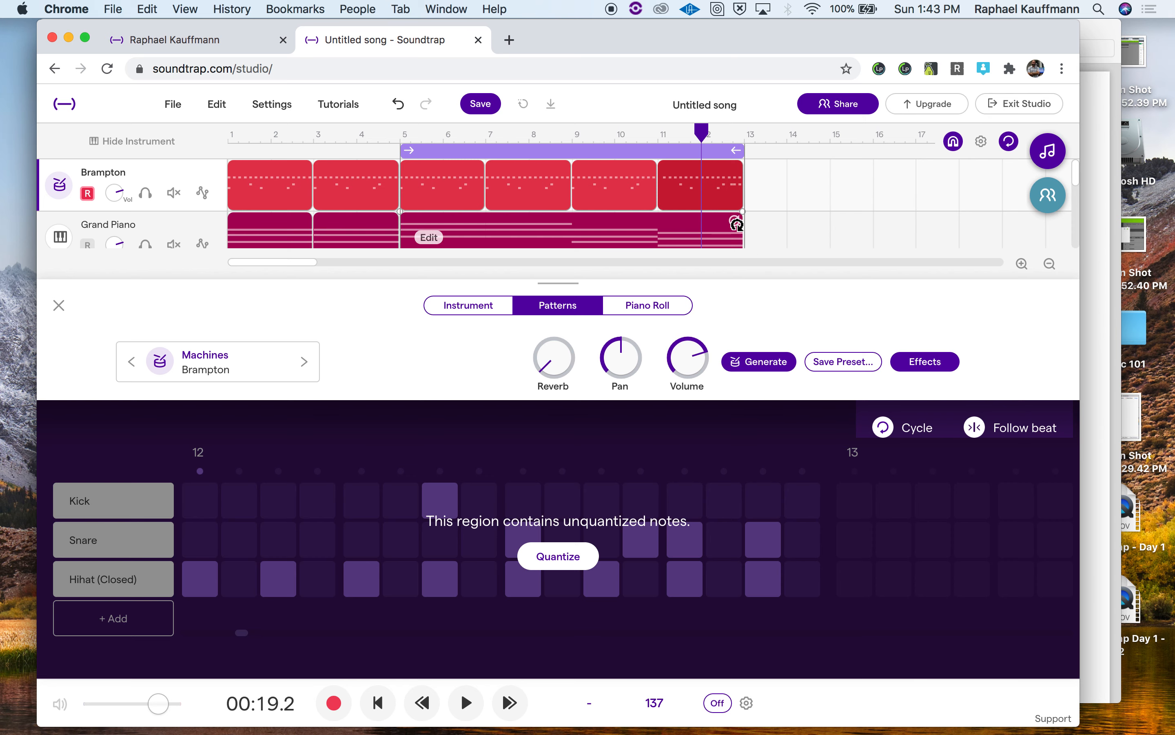
{"action": "left_click", "coordinate": [59, 306]}
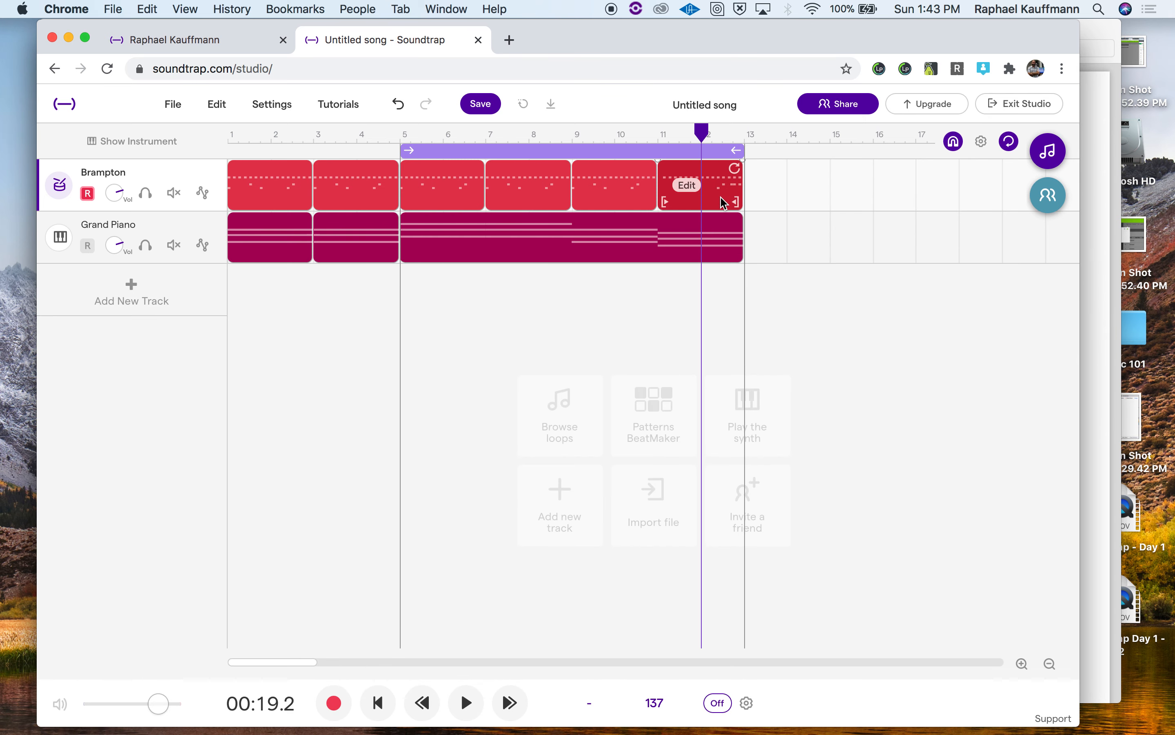
{"action": "key", "text": "space"}
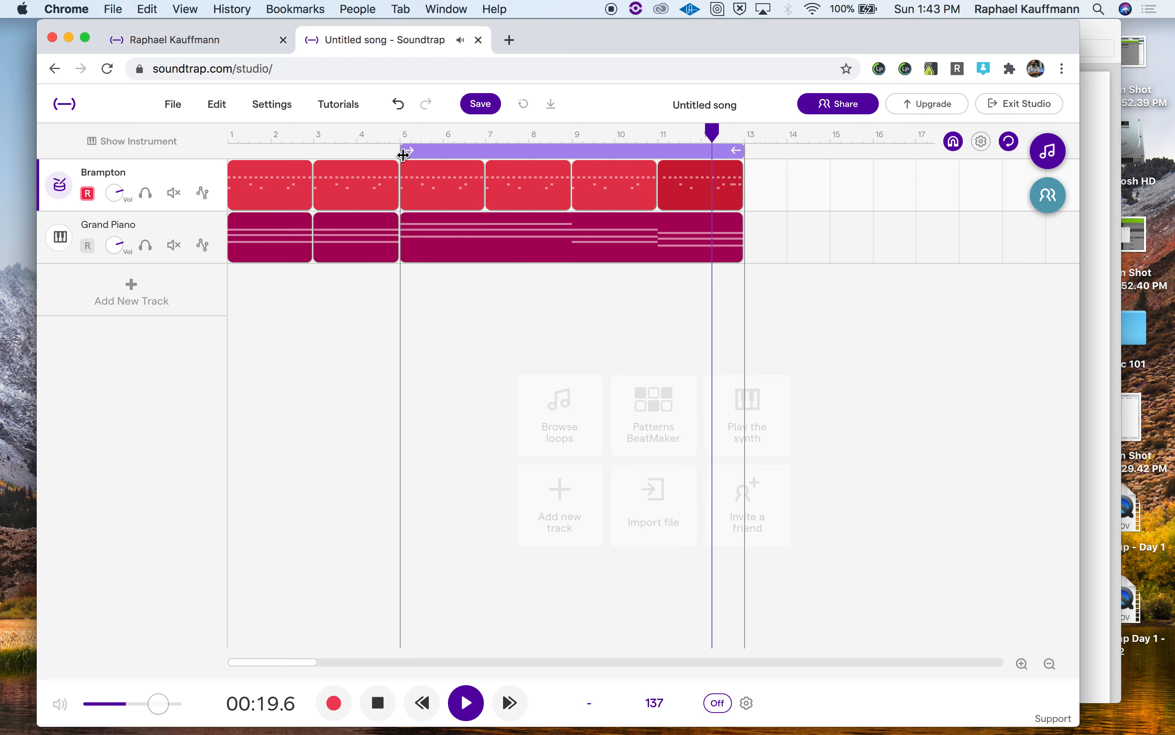
Open the Brampton region at measure 11 in the pattern editor and quantize its notes
{"action": "mouse_move", "coordinate": [700, 194]}
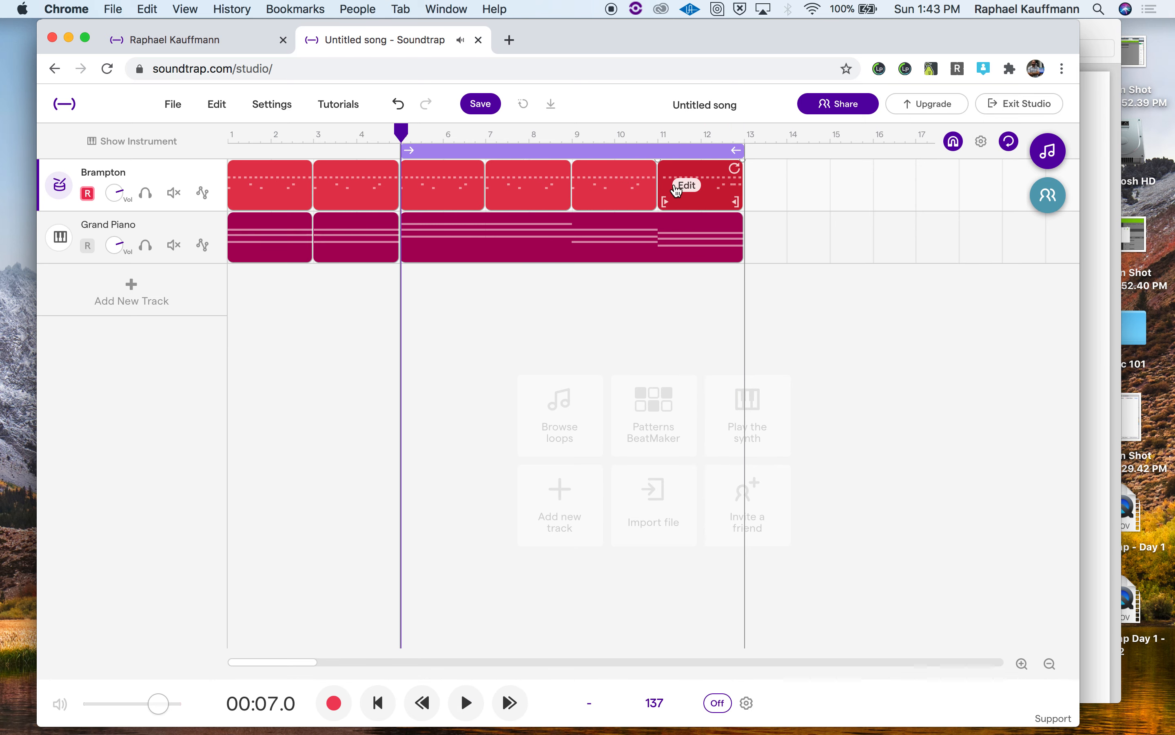
{"action": "double_click", "coordinate": [716, 205]}
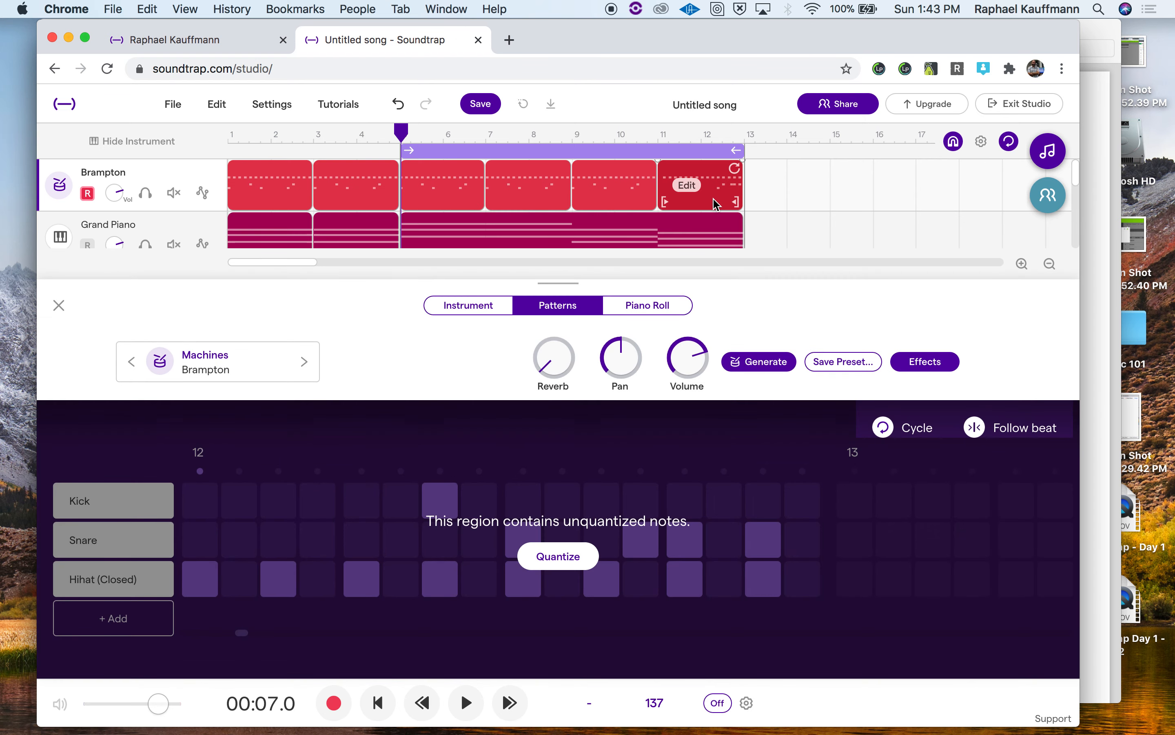
{"action": "left_click", "coordinate": [559, 556]}
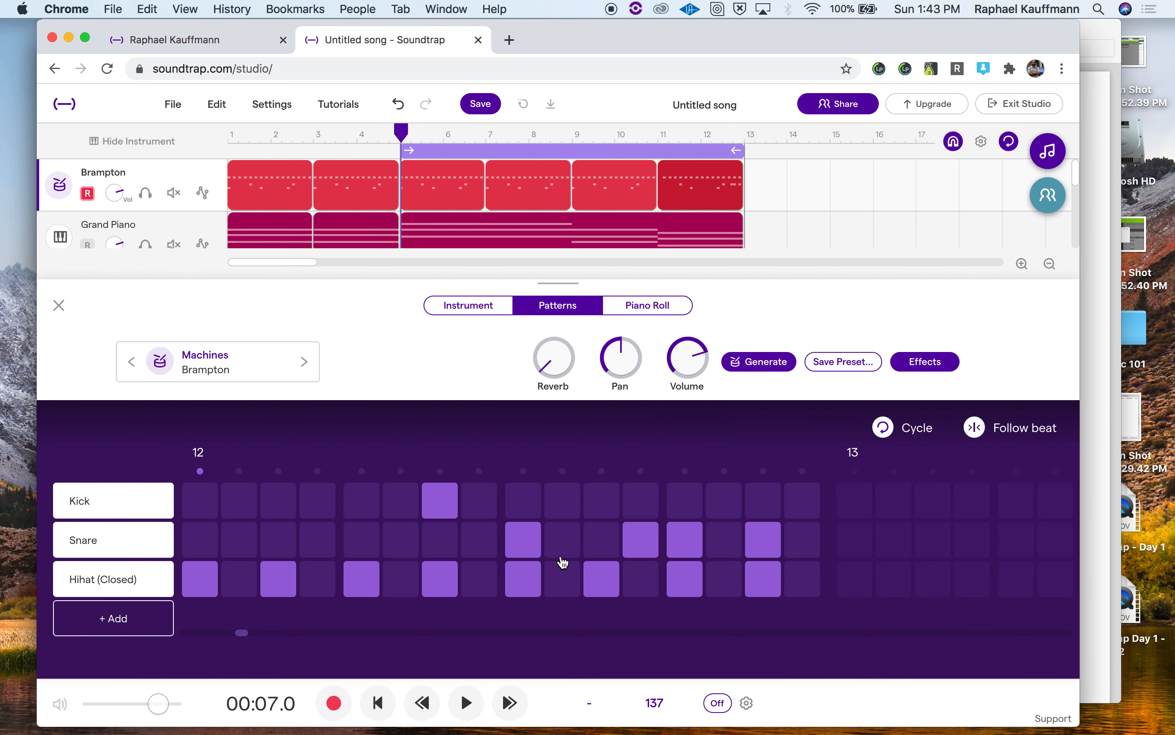
Open the Brampton notes in the piano roll and add a hi-hat note at the start of measure 11
{"action": "left_click", "coordinate": [659, 306]}
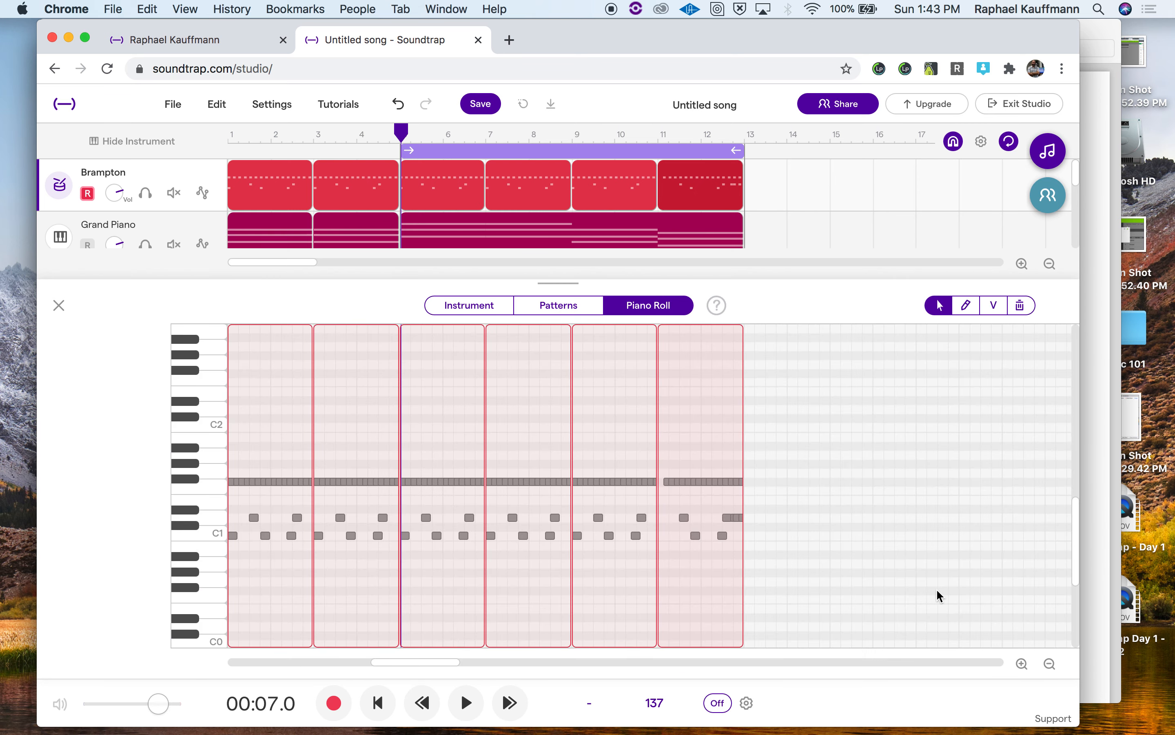
{"action": "left_click", "coordinate": [1022, 664]}
{"action": "left_click", "coordinate": [1022, 664]}
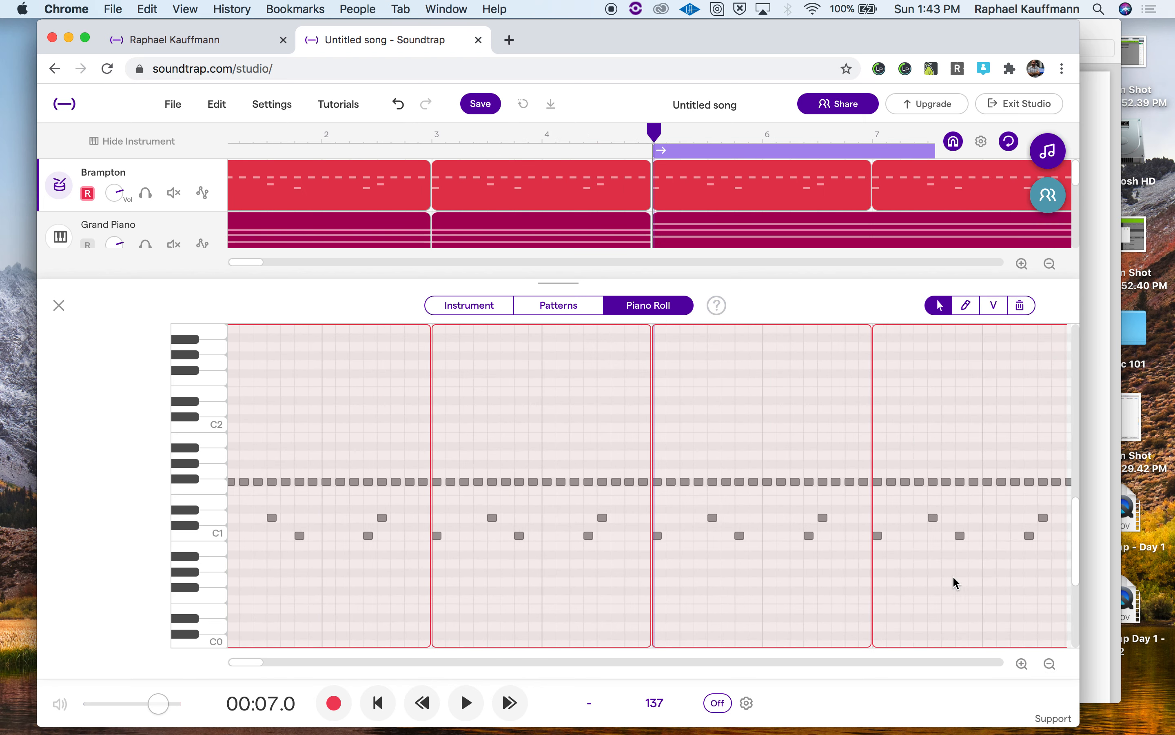
{"action": "scroll", "coordinate": [952, 583], "scroll_direction": "right", "scroll_amount": 1}
{"action": "scroll", "coordinate": [950, 578], "scroll_direction": "right", "scroll_amount": 10}
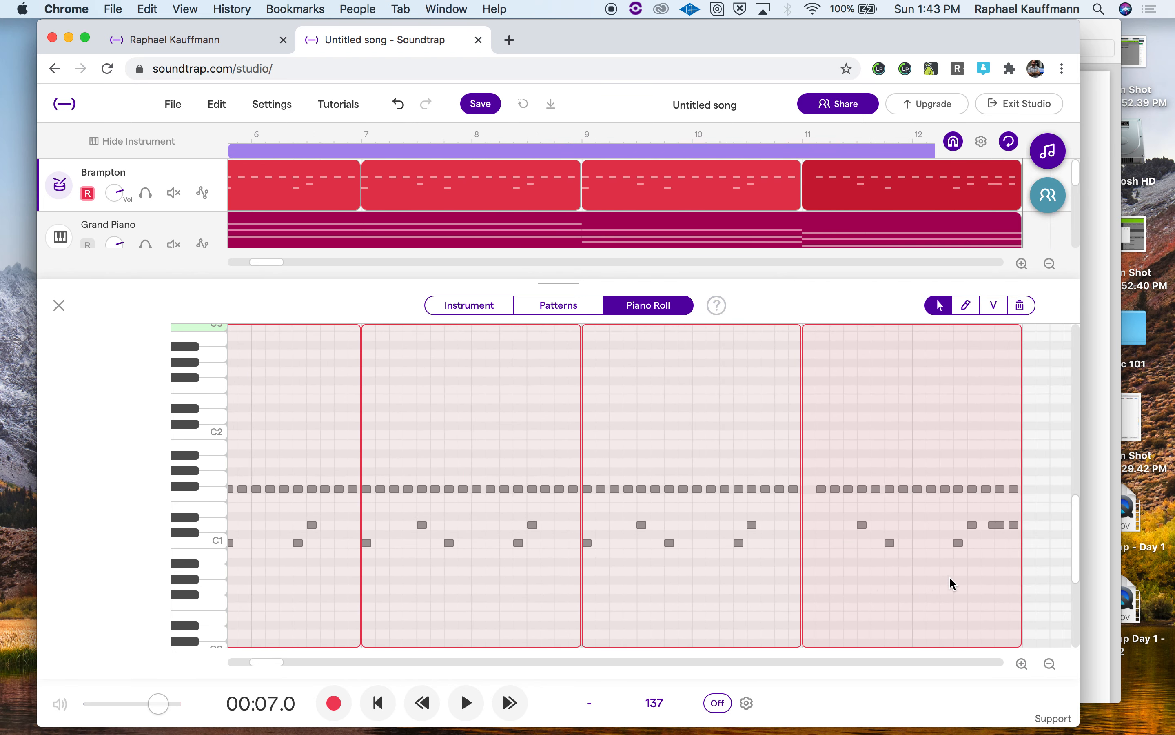
{"action": "left_click", "coordinate": [1022, 664]}
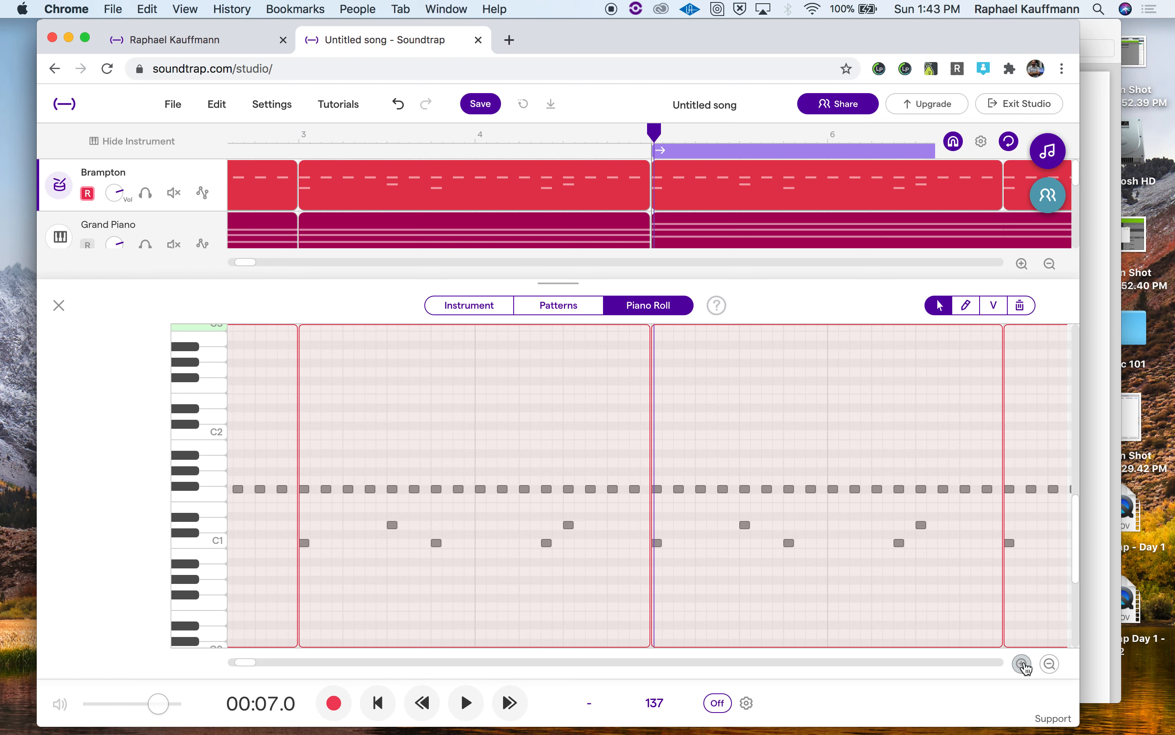
{"action": "scroll", "coordinate": [930, 589], "scroll_direction": "right", "scroll_amount": 5}
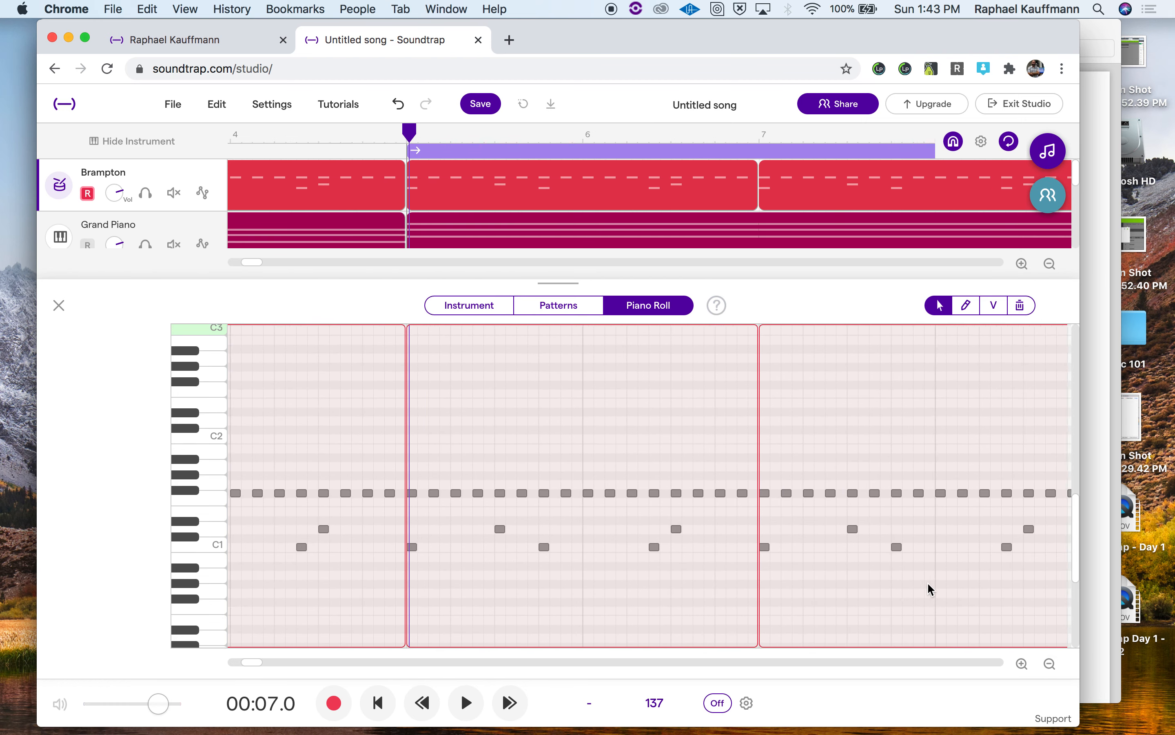
{"action": "scroll", "coordinate": [927, 582], "scroll_direction": "right", "scroll_amount": 4}
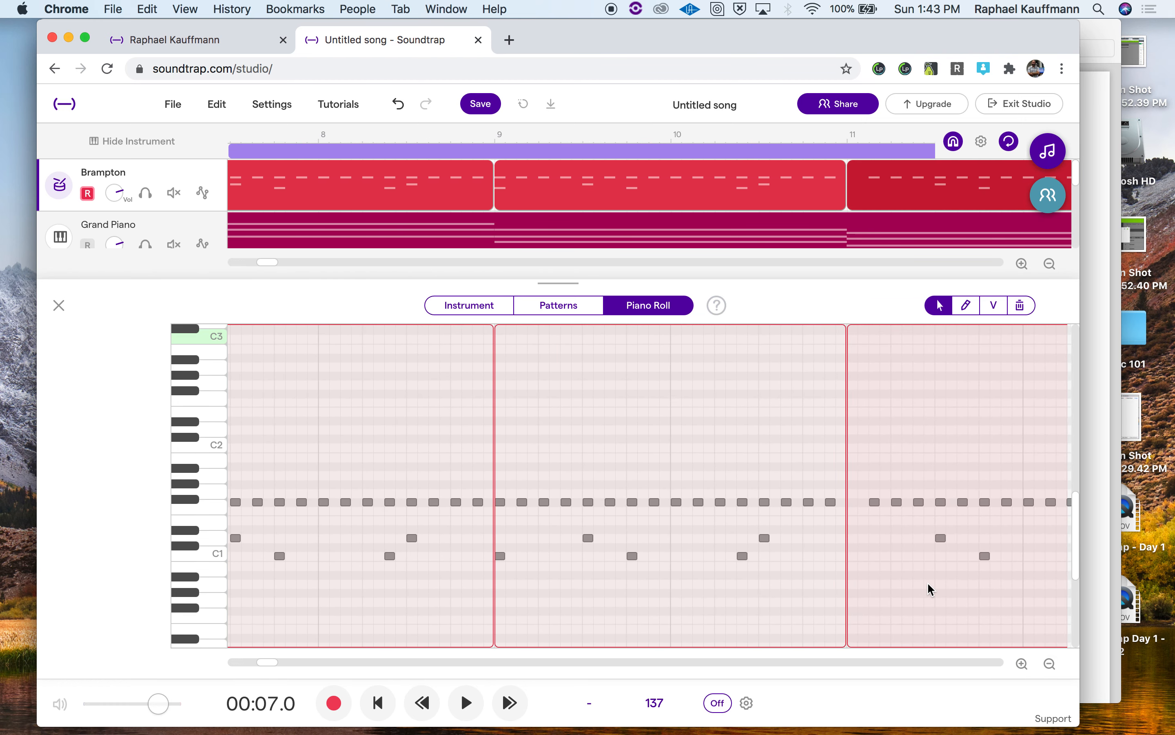
{"action": "double_click", "coordinate": [855, 502]}
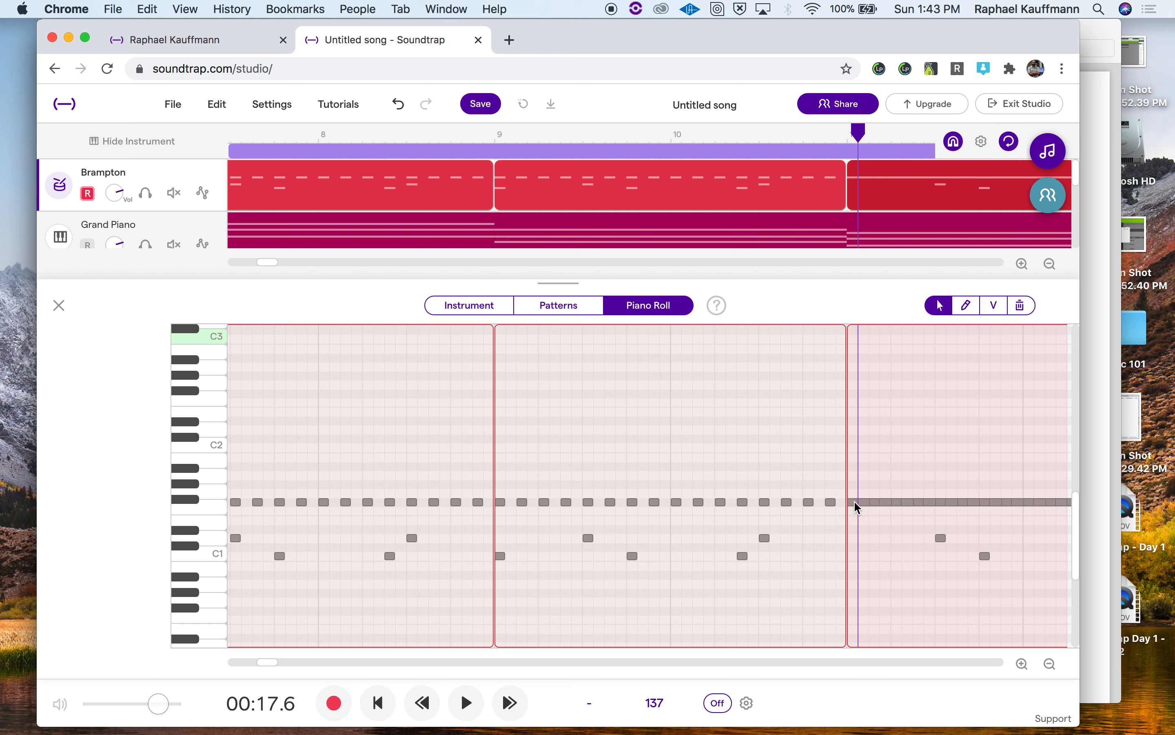
Undo that hi-hat note, redraw it as a short note at the start of measure 11, and play it back
{"action": "key", "text": "super+z"}
{"action": "left_click", "coordinate": [965, 305]}
{"action": "left_click", "coordinate": [855, 503]}
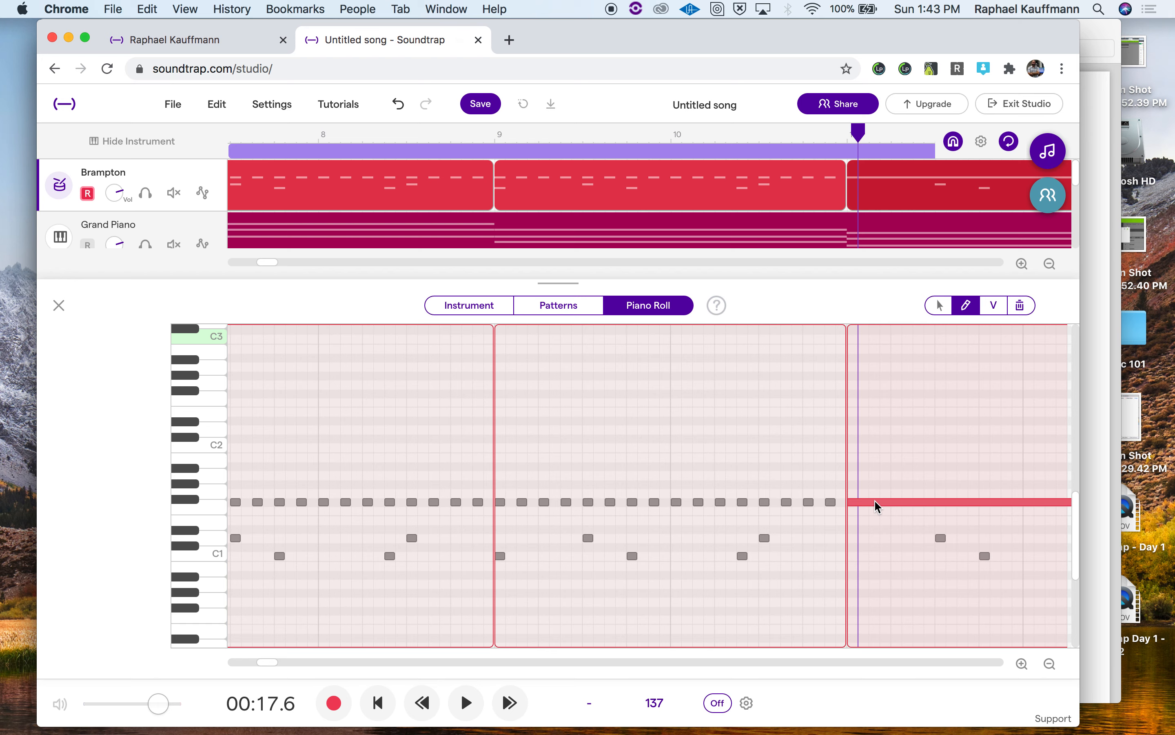
{"action": "left_click", "coordinate": [874, 502]}
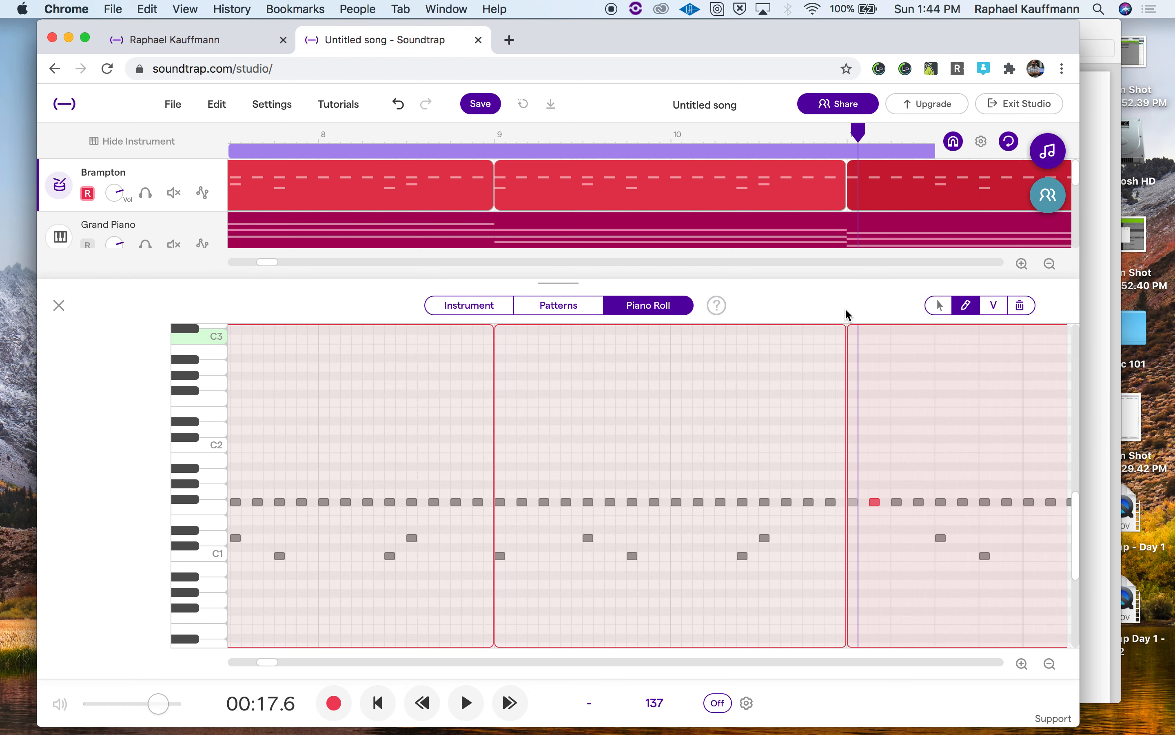
{"action": "left_click", "coordinate": [939, 306]}
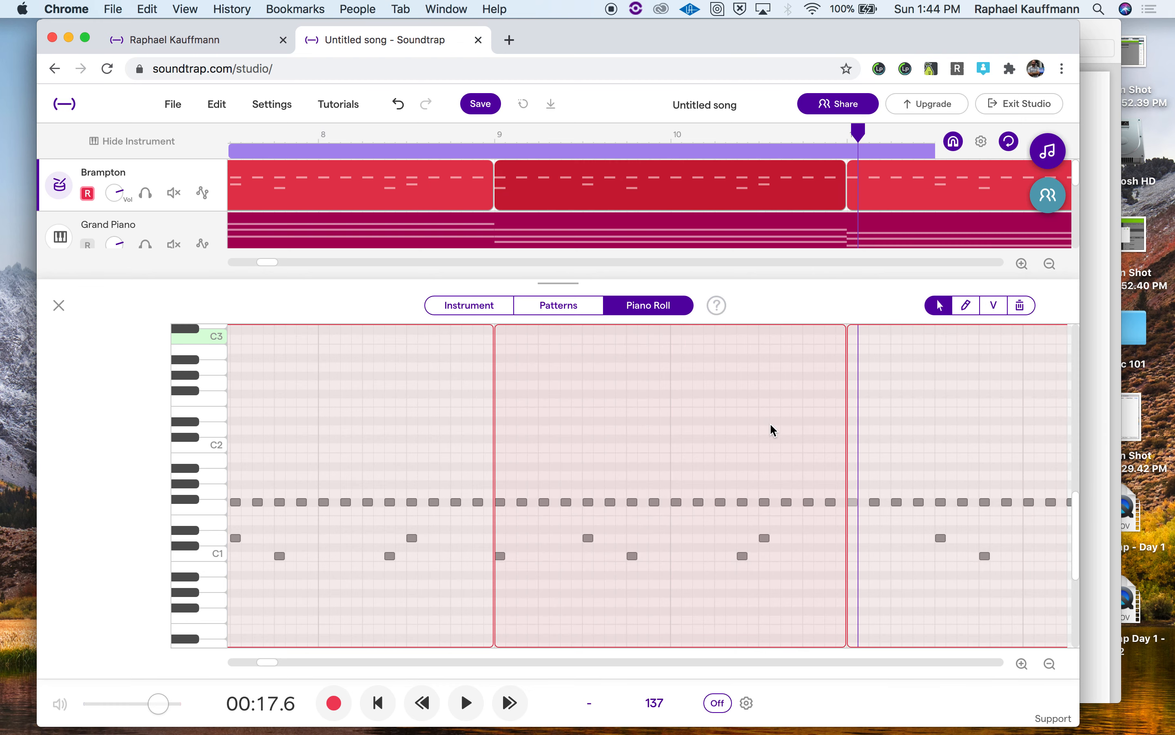
{"action": "left_click", "coordinate": [772, 427]}
{"action": "key", "text": "space"}
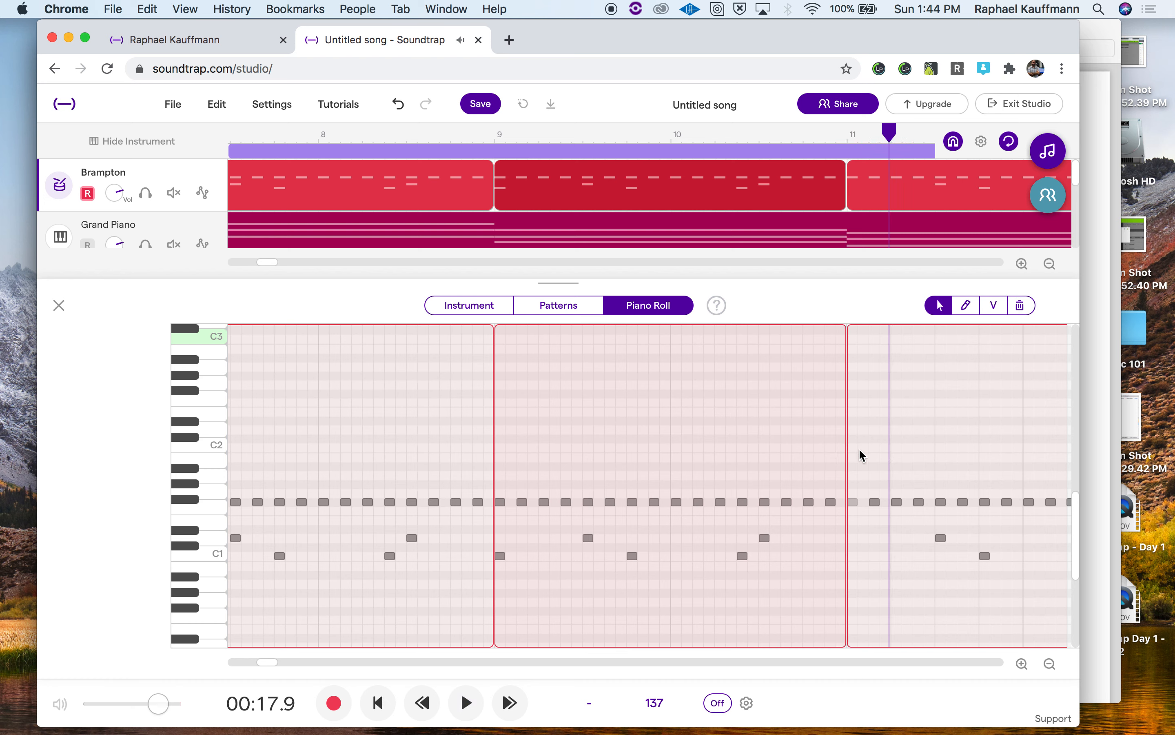
Compare the new hi-hat note at measure 11 with its neighbour and play that passage back
{"action": "left_click", "coordinate": [851, 500]}
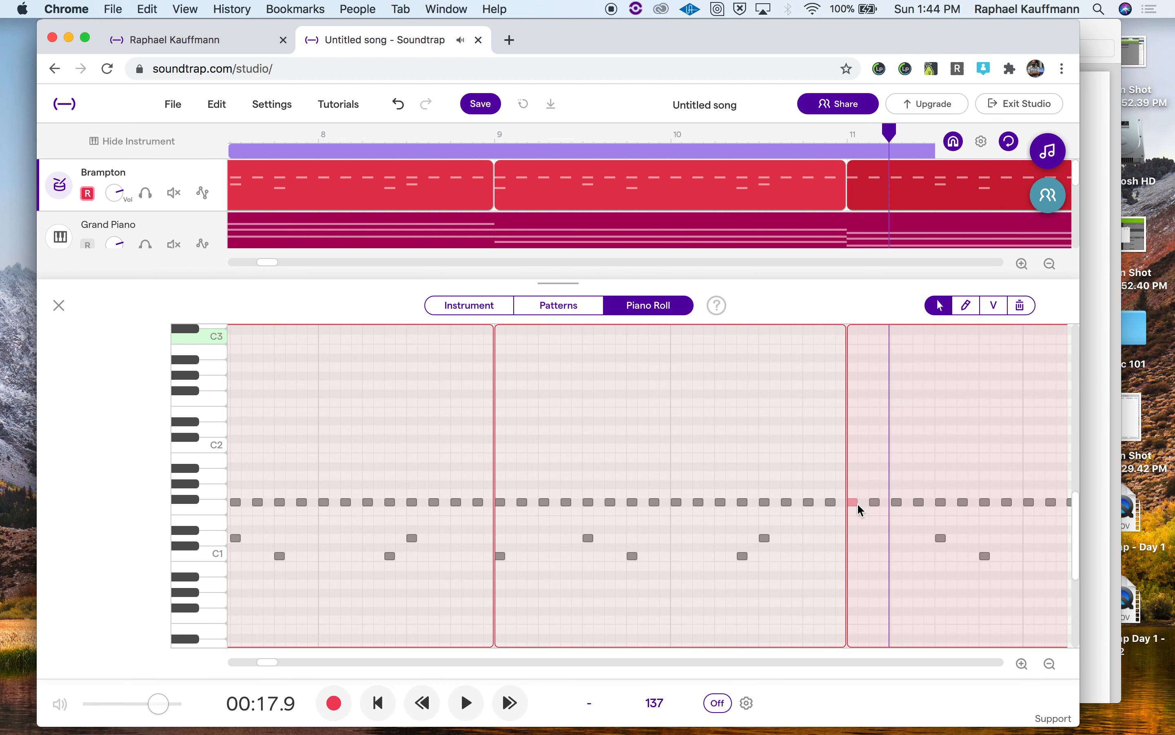
{"action": "left_click", "coordinate": [853, 502]}
{"action": "left_click", "coordinate": [874, 502]}
{"action": "left_click", "coordinate": [854, 500]}
{"action": "left_click", "coordinate": [1050, 263]}
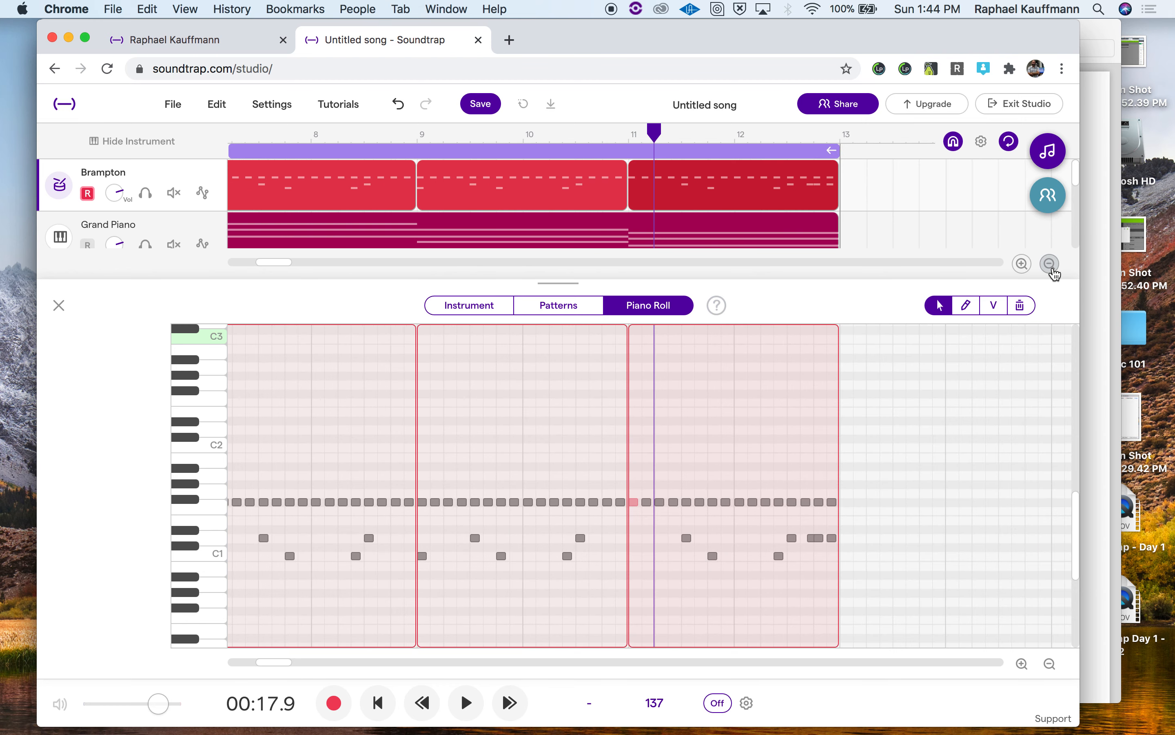
{"action": "left_click", "coordinate": [1050, 263]}
{"action": "key", "text": "space"}
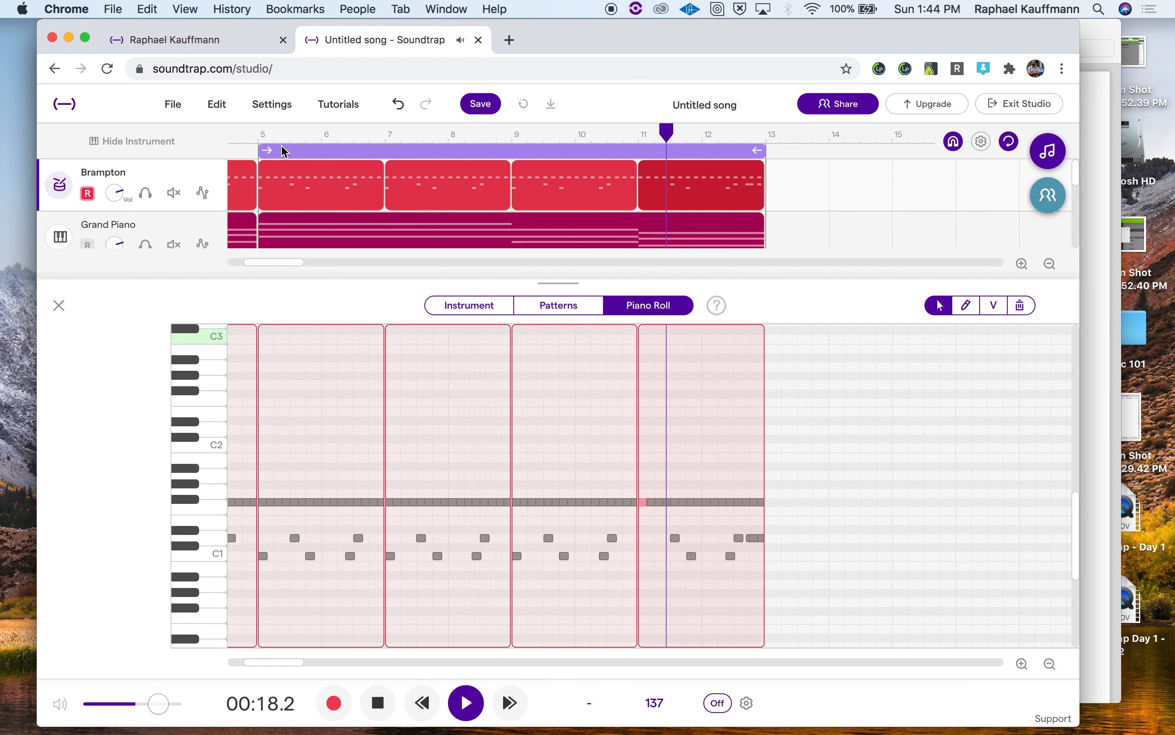
{"action": "key", "text": "space"}
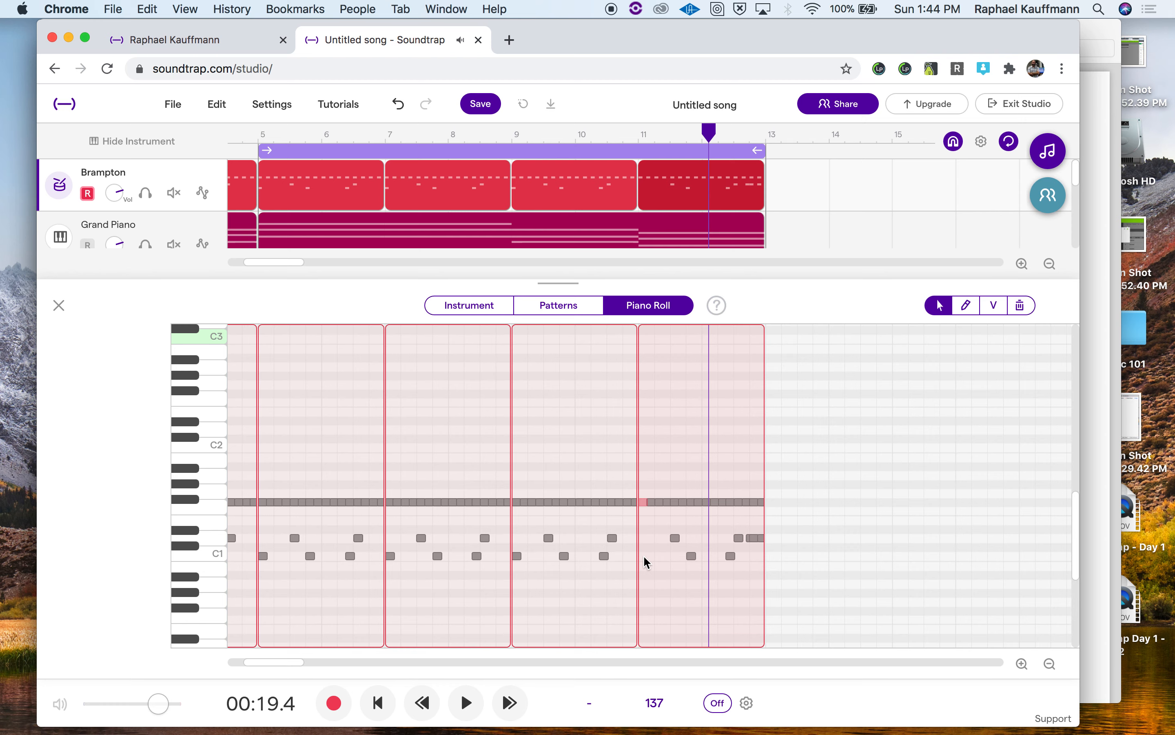
Add a kick note on the first beat of measure 11 and play the drums back from near measure 5
{"action": "left_click", "coordinate": [1022, 663]}
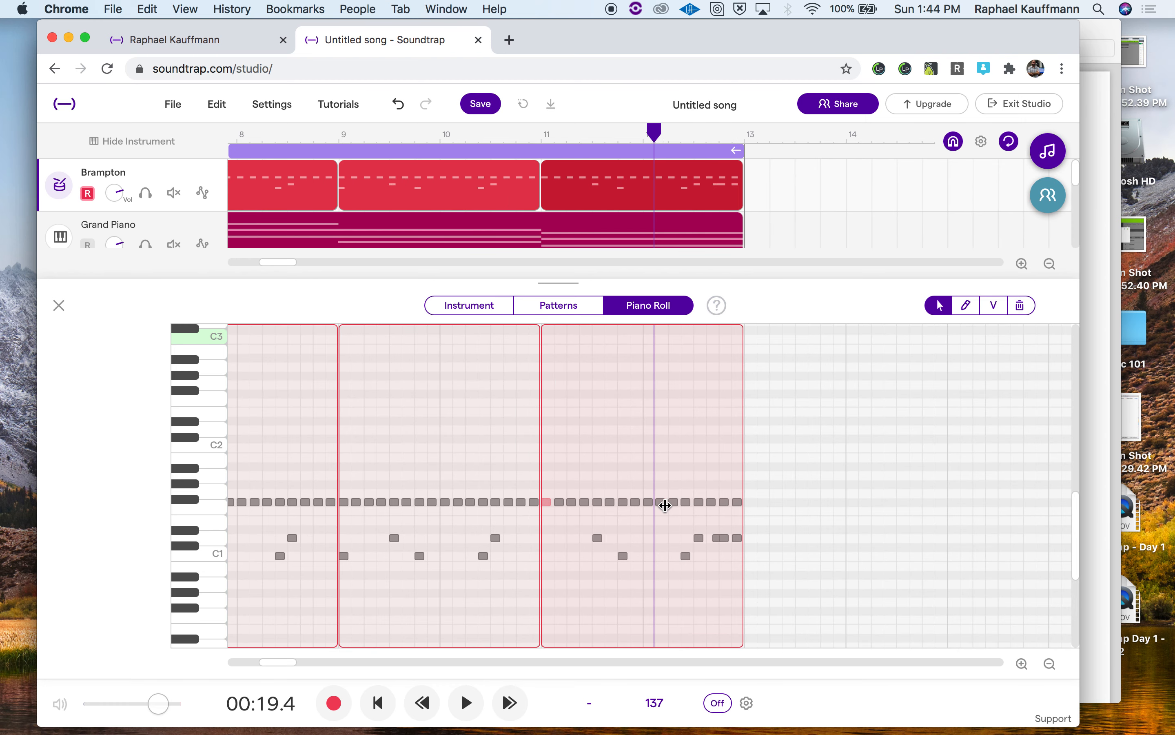
{"action": "double_click", "coordinate": [548, 556]}
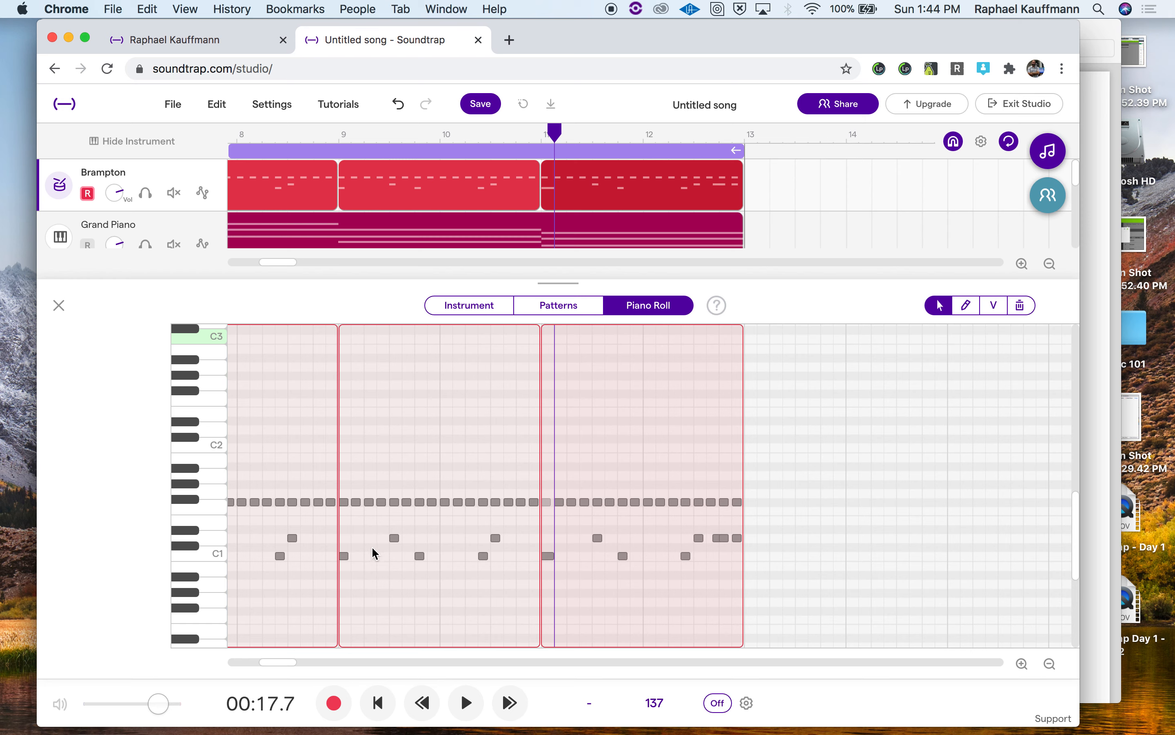
{"action": "left_click", "coordinate": [339, 134]}
{"action": "key", "text": "space"}
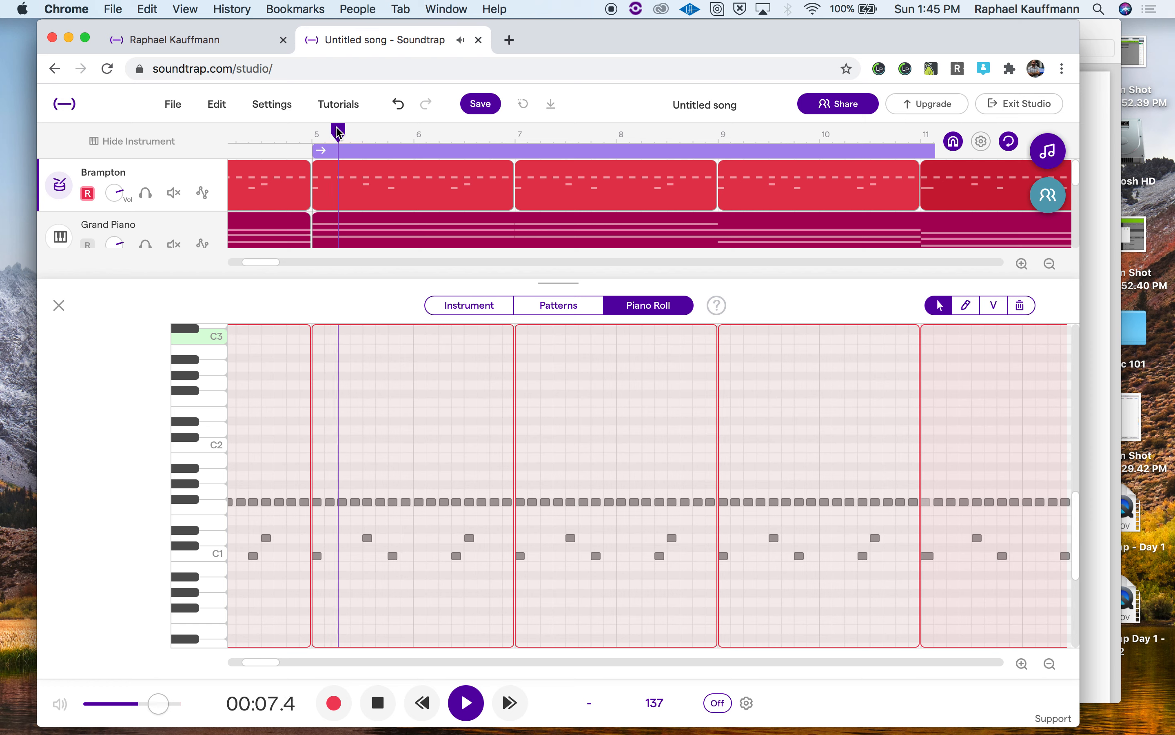
{"action": "key", "text": "space"}
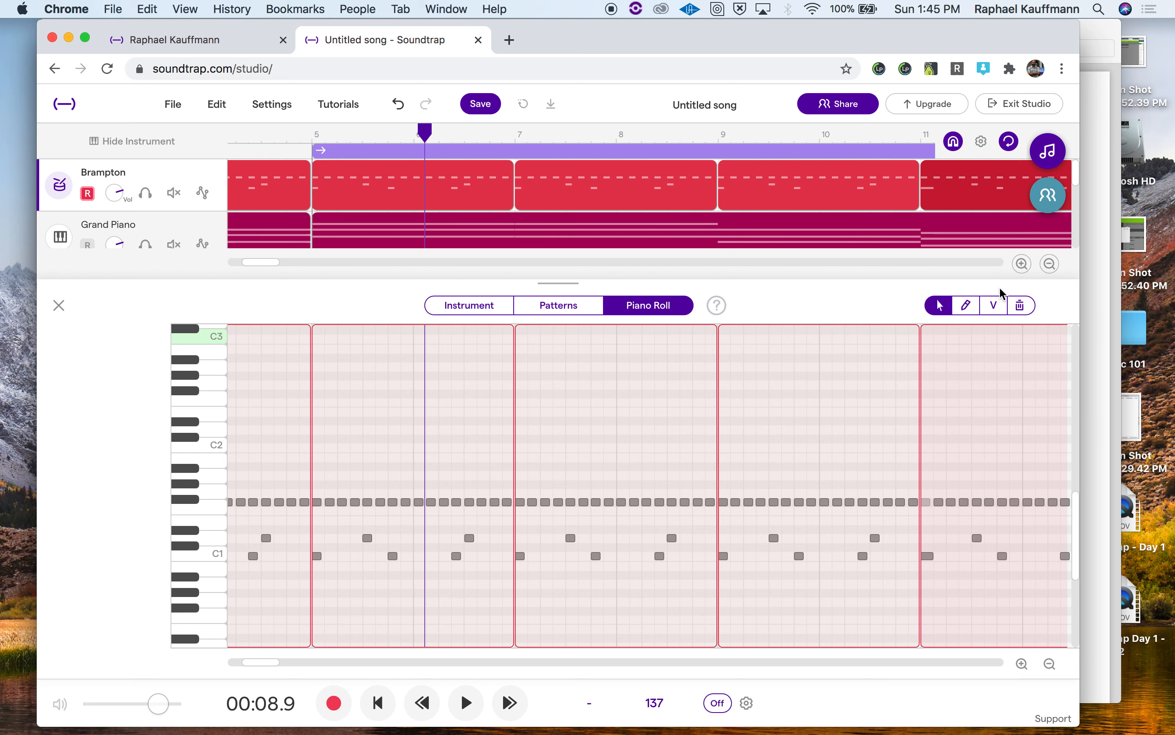
Merge the four Brampton regions between measures 5 and 13 into a single region
{"action": "left_click", "coordinate": [1050, 265]}
{"action": "left_click", "coordinate": [1049, 264]}
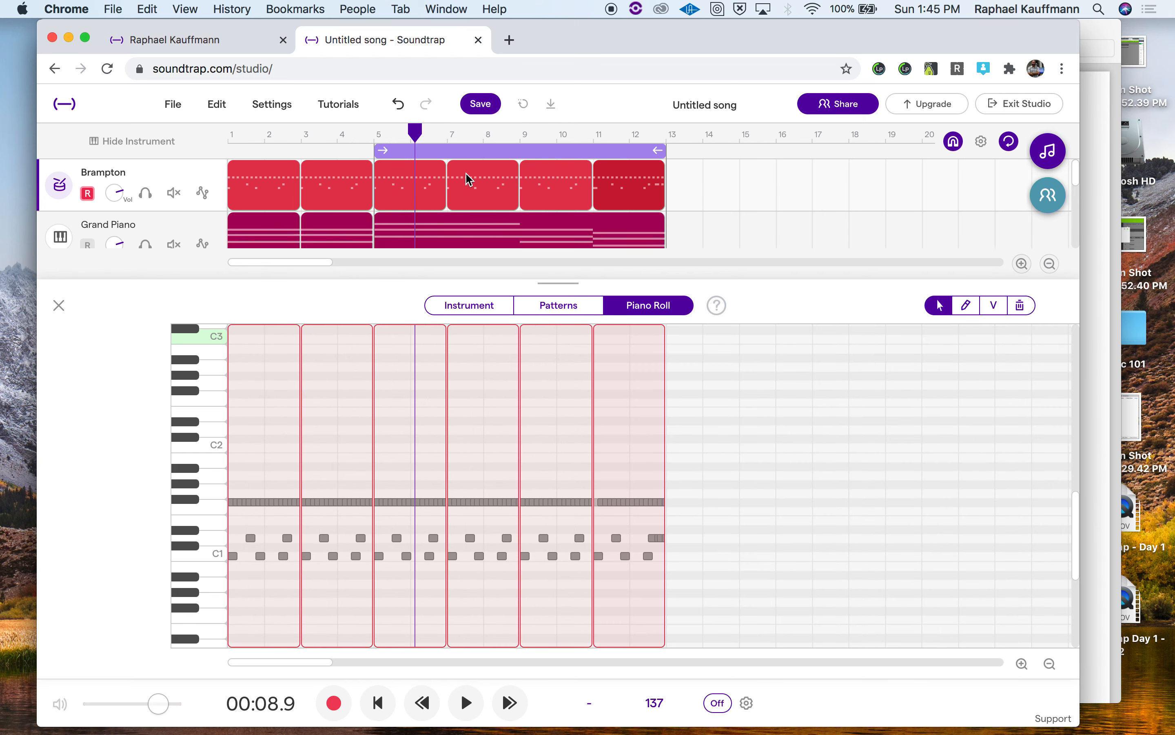
{"action": "mouse_move", "coordinate": [420, 186]}
{"action": "left_click", "coordinate": [420, 188]}
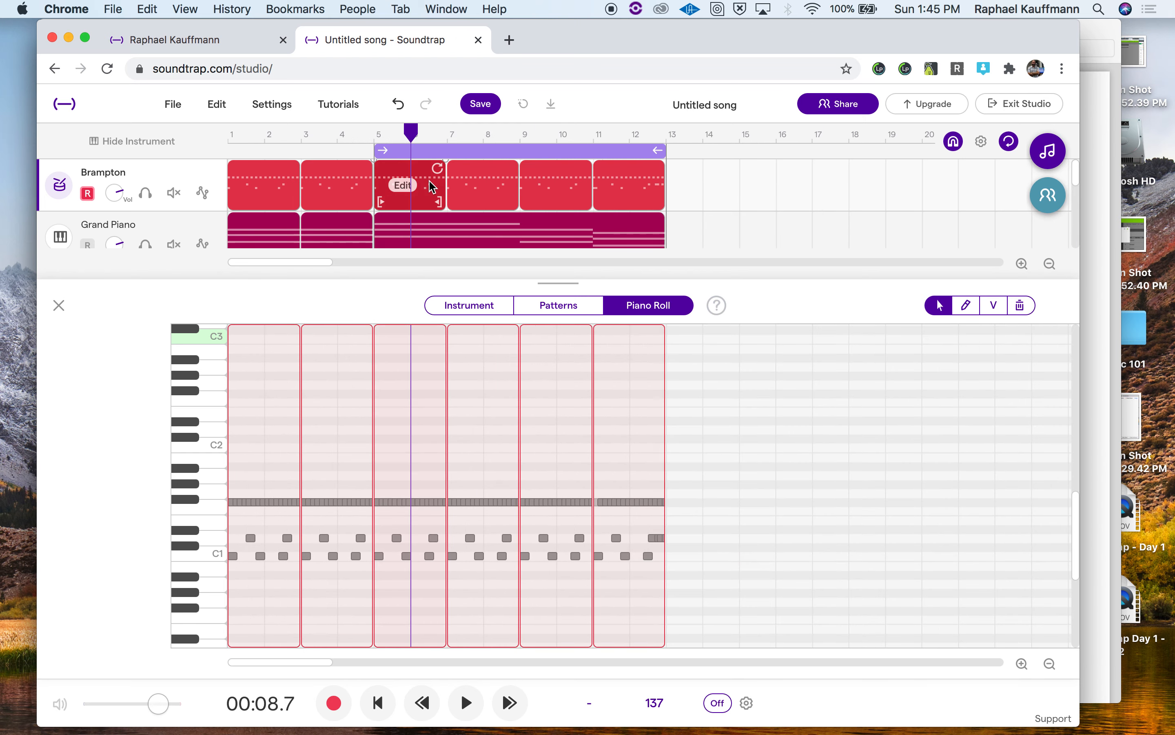
{"action": "left_click", "coordinate": [493, 165], "text": "shift"}
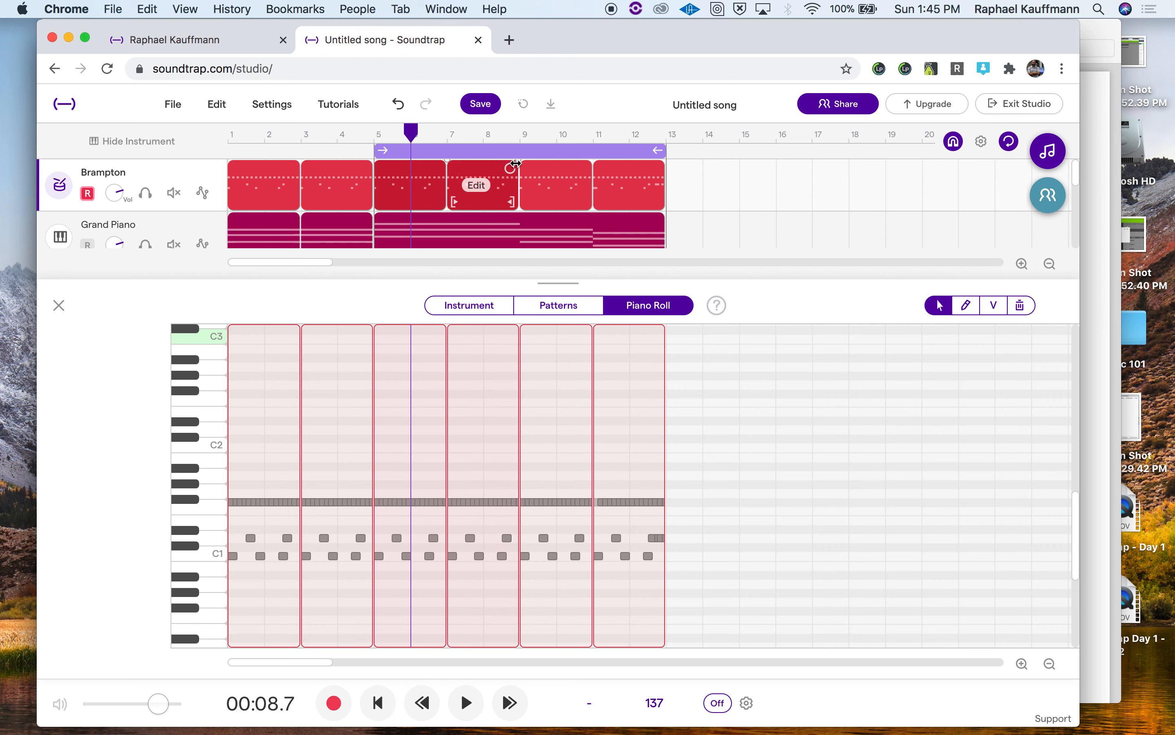
{"action": "left_click", "coordinate": [557, 165], "text": "shift"}
{"action": "right_click", "coordinate": [562, 181]}
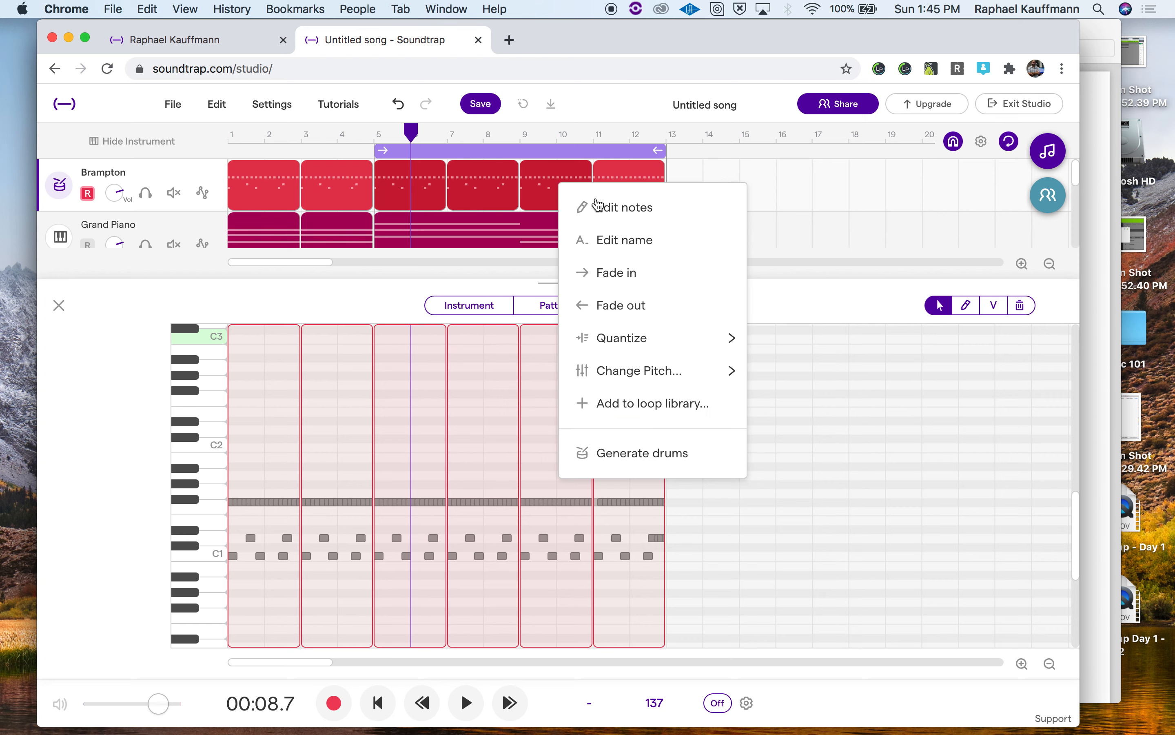
{"action": "left_click", "coordinate": [545, 168]}
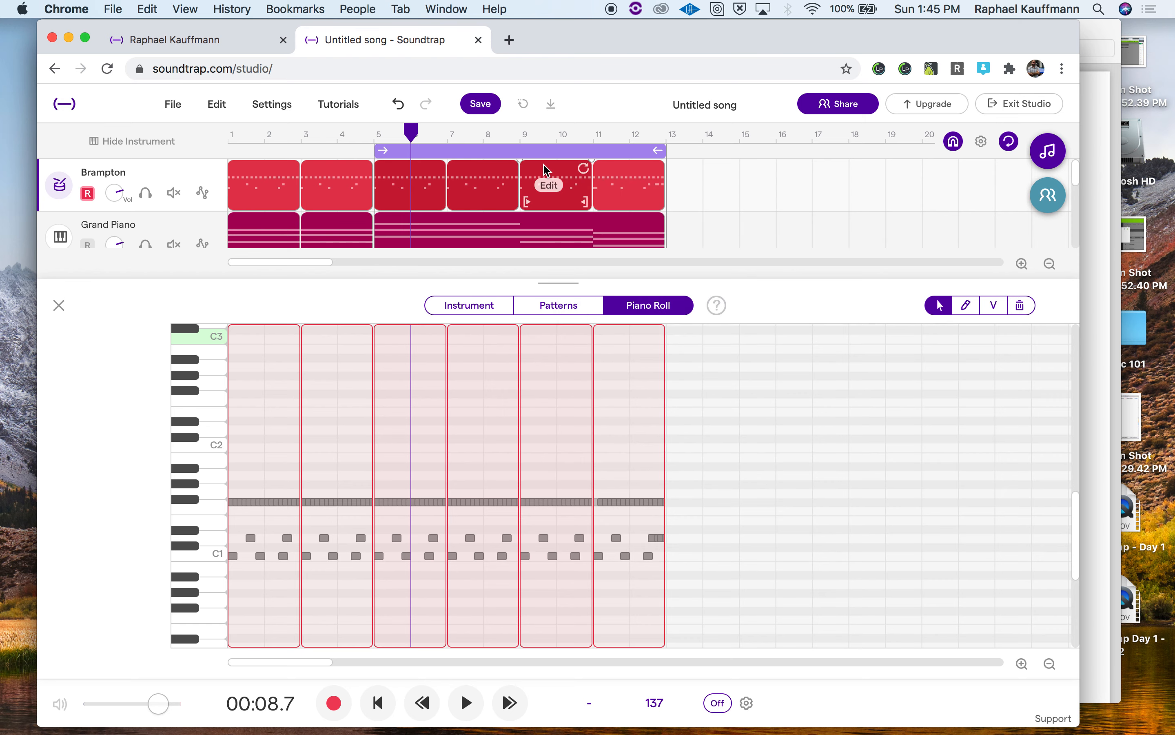
{"action": "left_click", "coordinate": [625, 173], "text": "shift"}
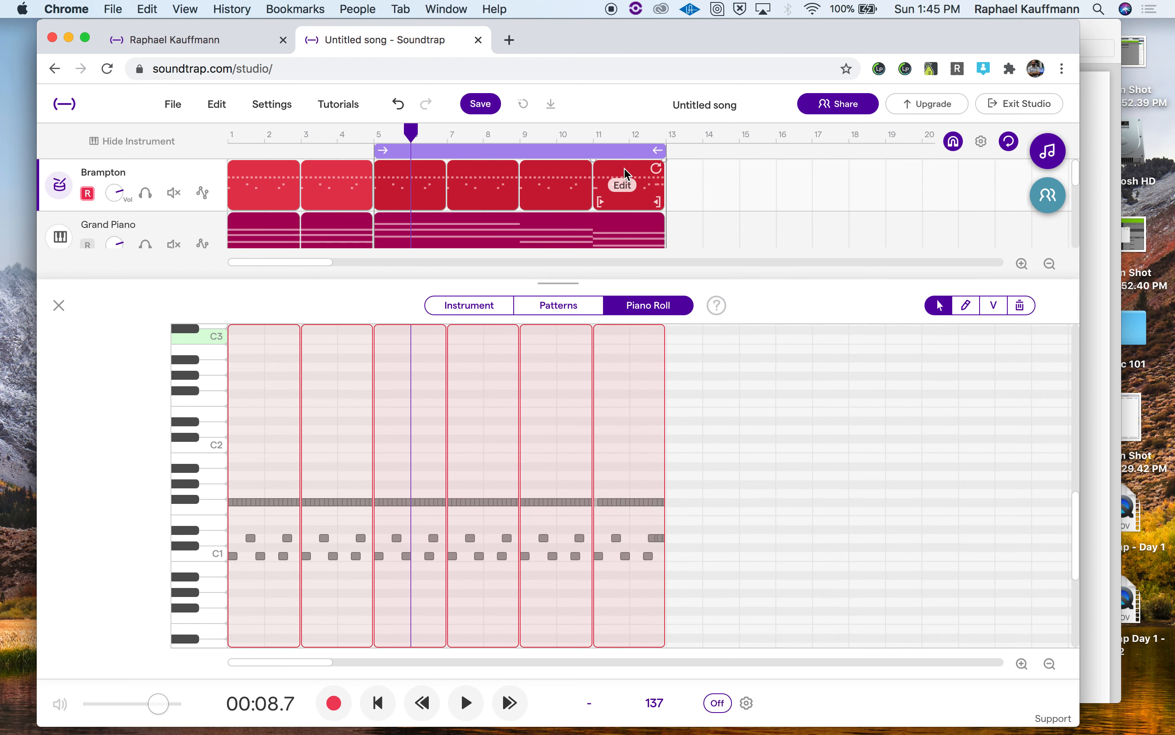
{"action": "left_click", "coordinate": [215, 108]}
{"action": "left_click", "coordinate": [253, 249]}
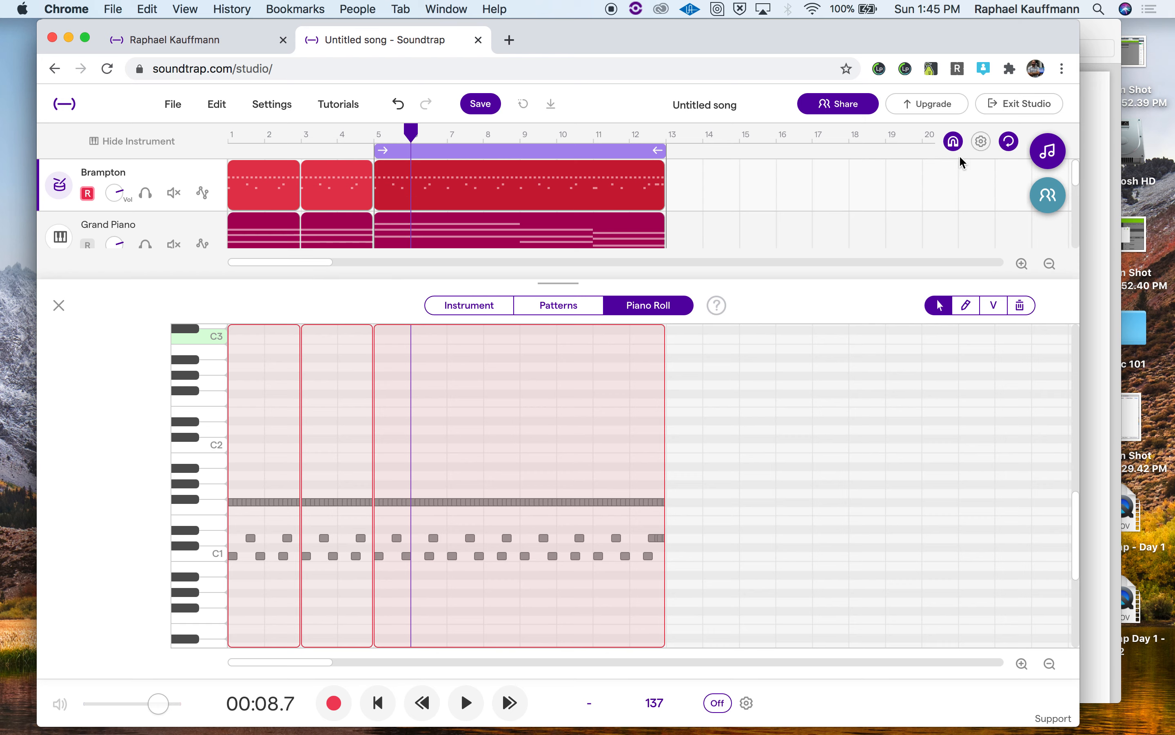
Turn off looping and close the drum track's note editor
{"action": "left_click", "coordinate": [1010, 141]}
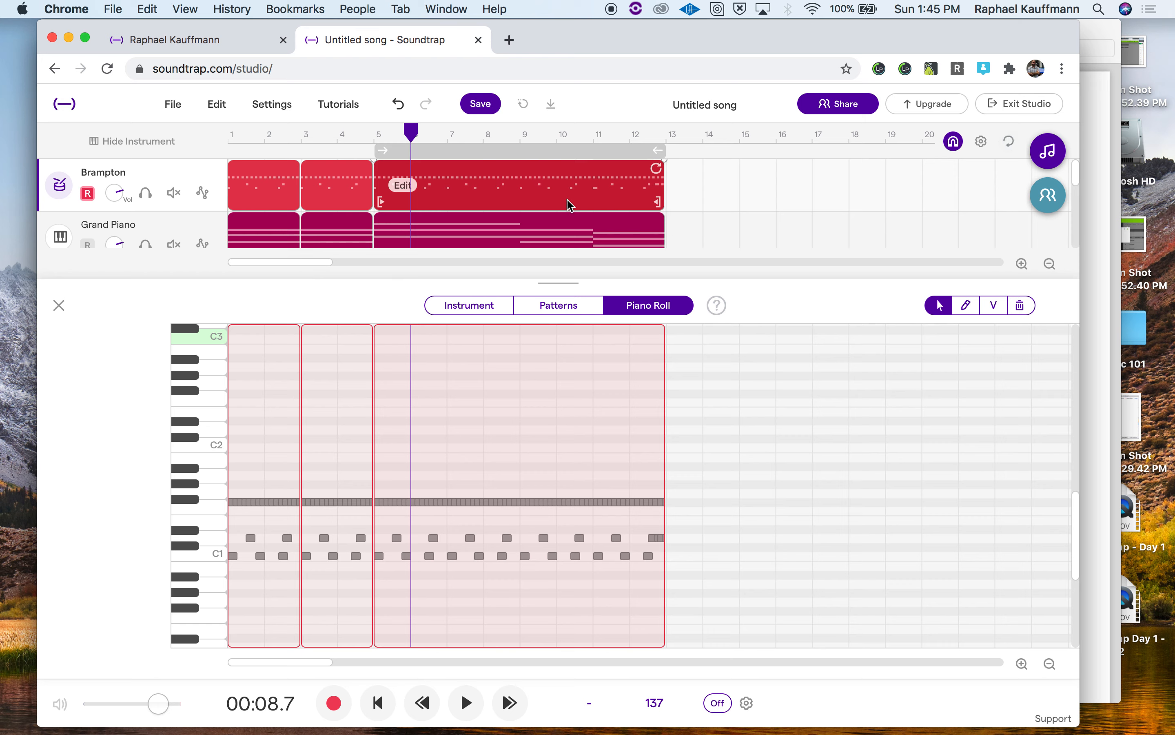
{"action": "left_click", "coordinate": [59, 306]}
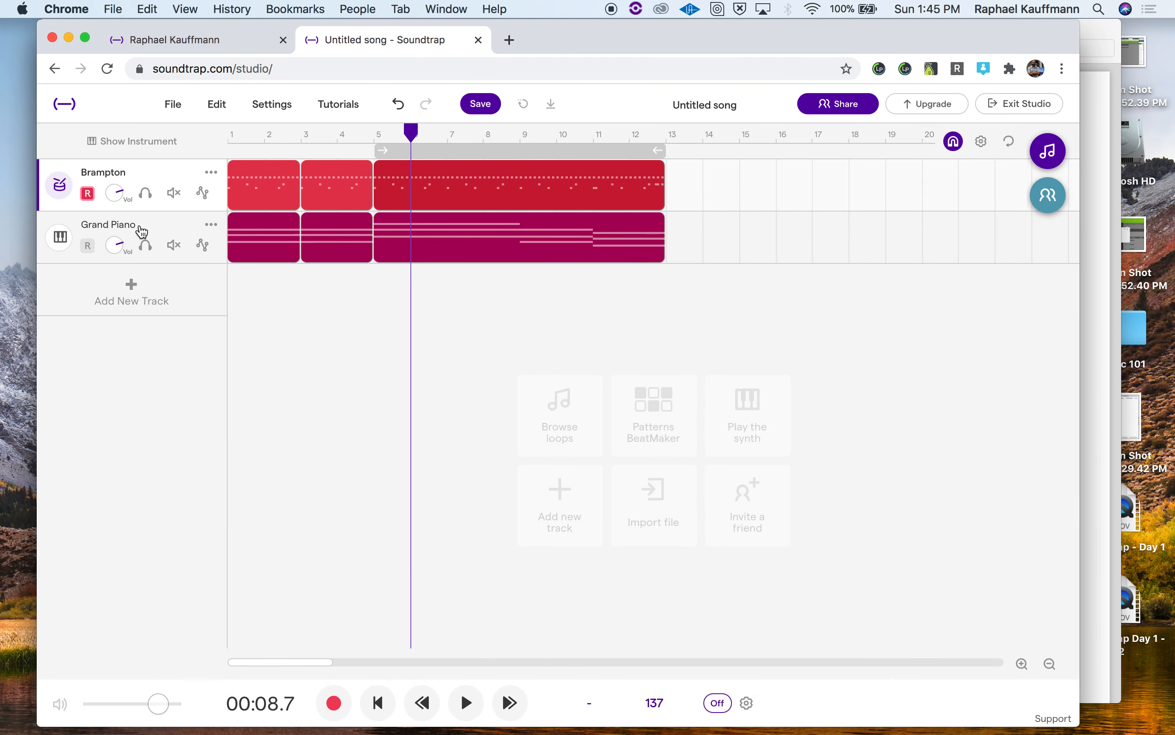
{"action": "left_click", "coordinate": [58, 239]}
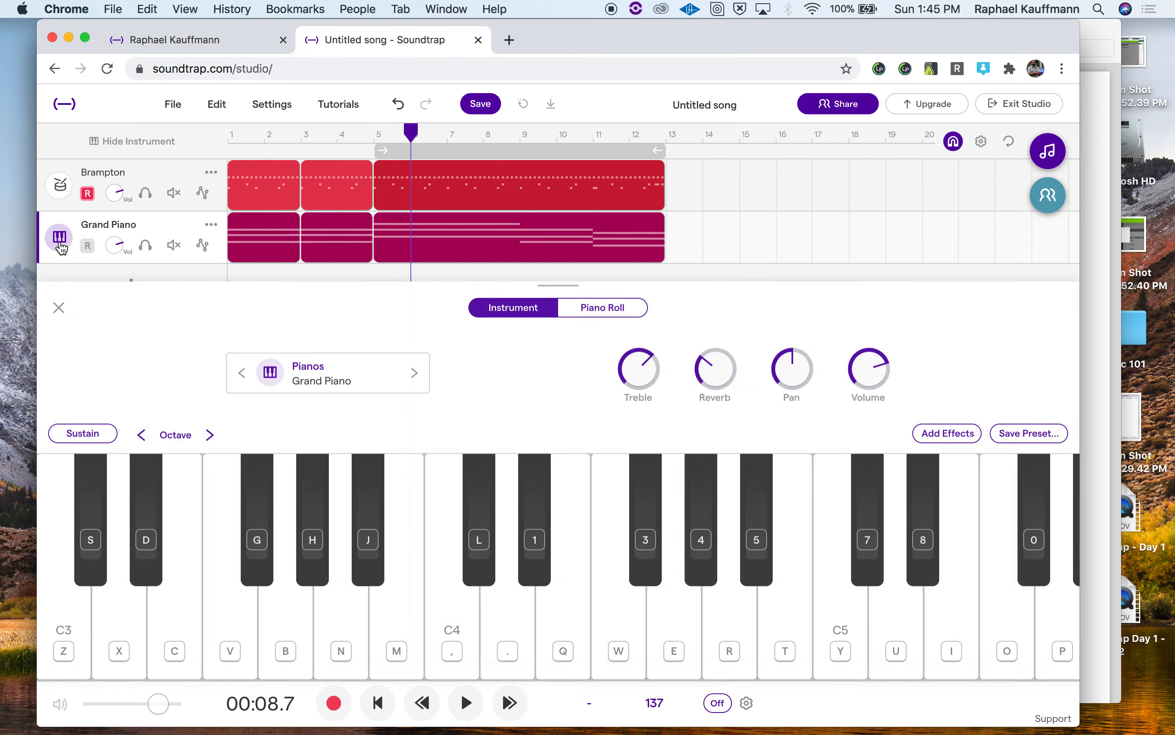
{"action": "left_click", "coordinate": [342, 369]}
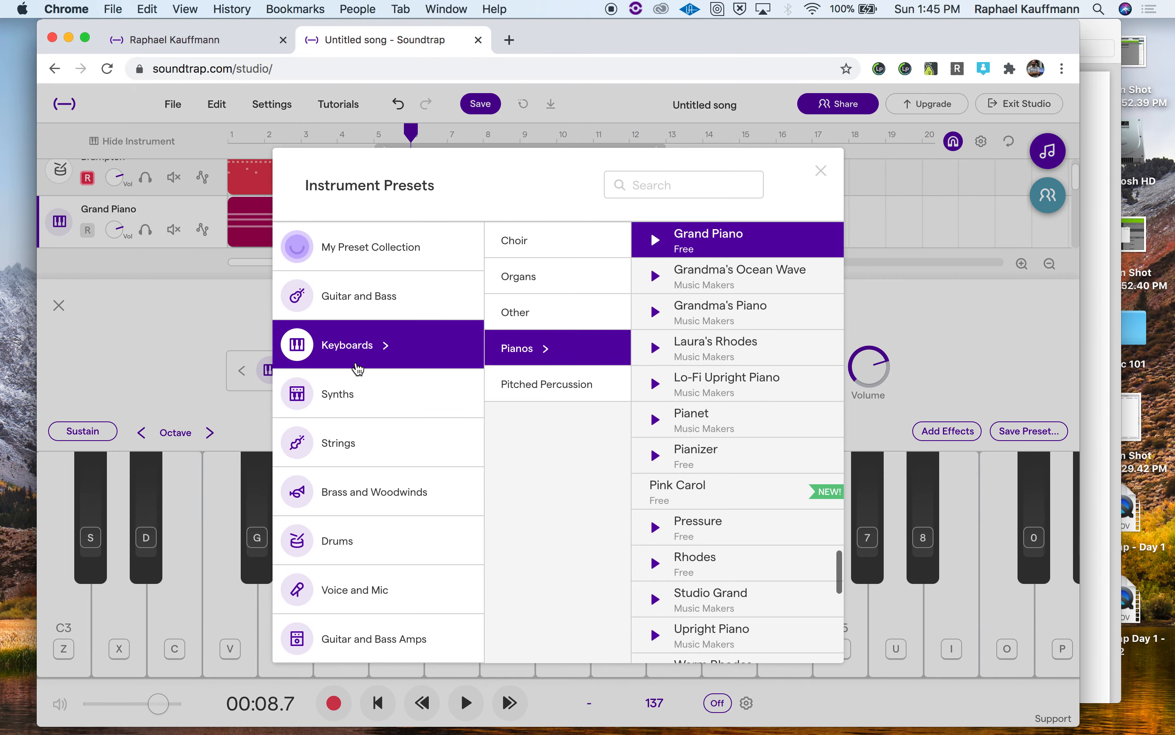
{"action": "left_click", "coordinate": [832, 181]}
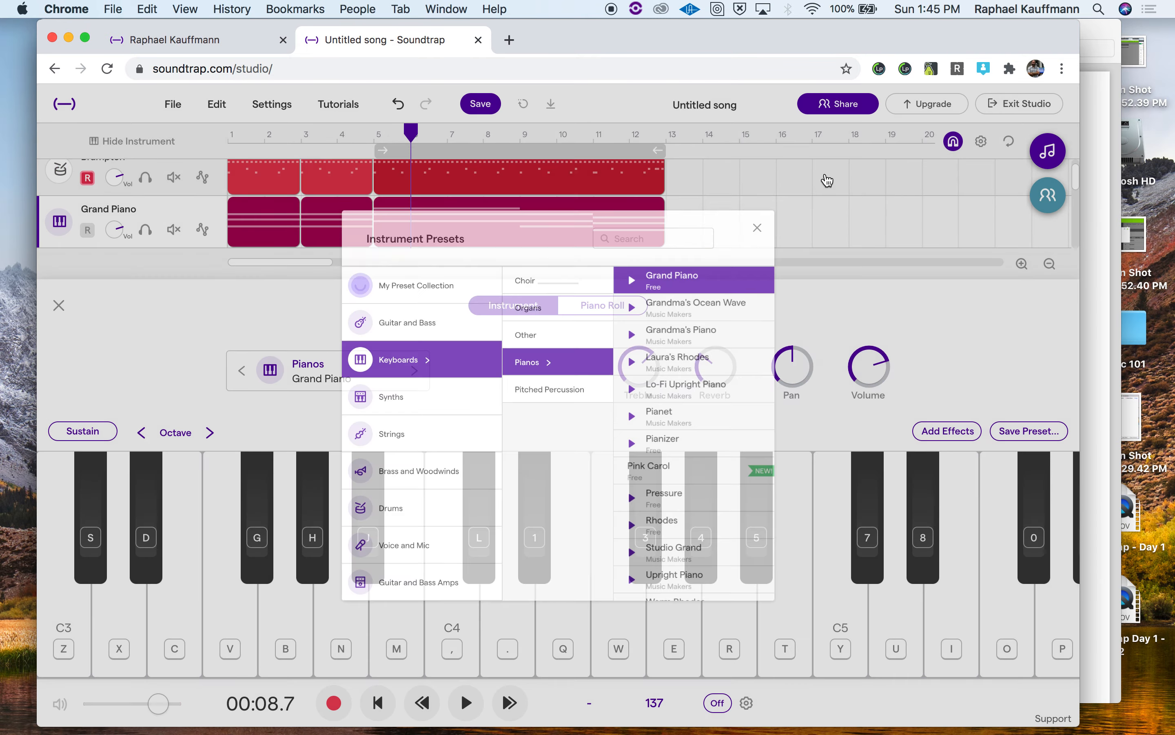
{"action": "left_click", "coordinate": [59, 304]}
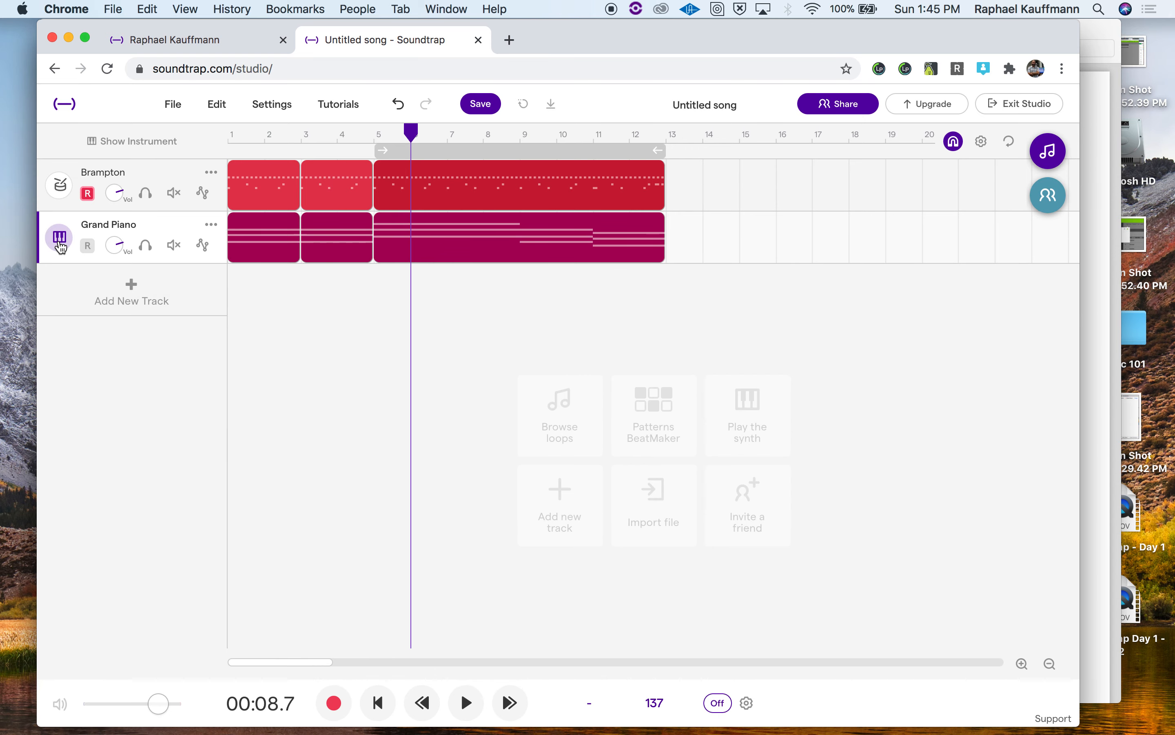
Change the Grand Piano track's instrument to the Warm Rhodes preset from the Pianos category
{"action": "left_click", "coordinate": [60, 243]}
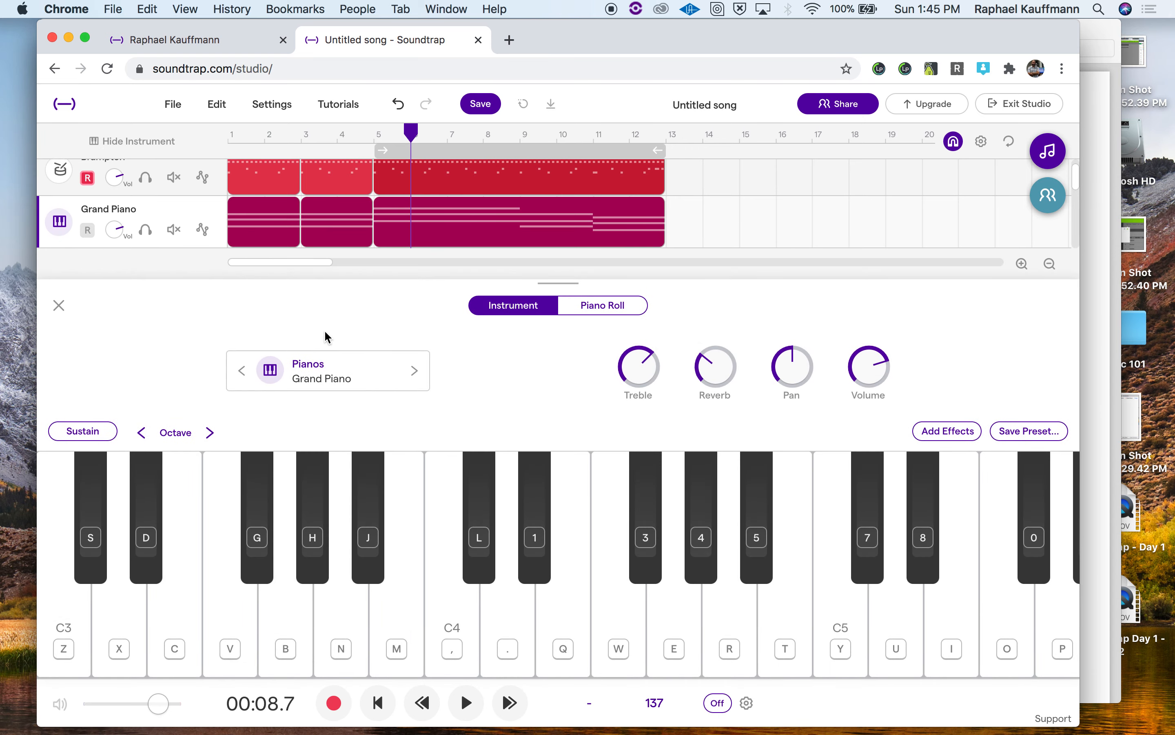
{"action": "left_click", "coordinate": [340, 377]}
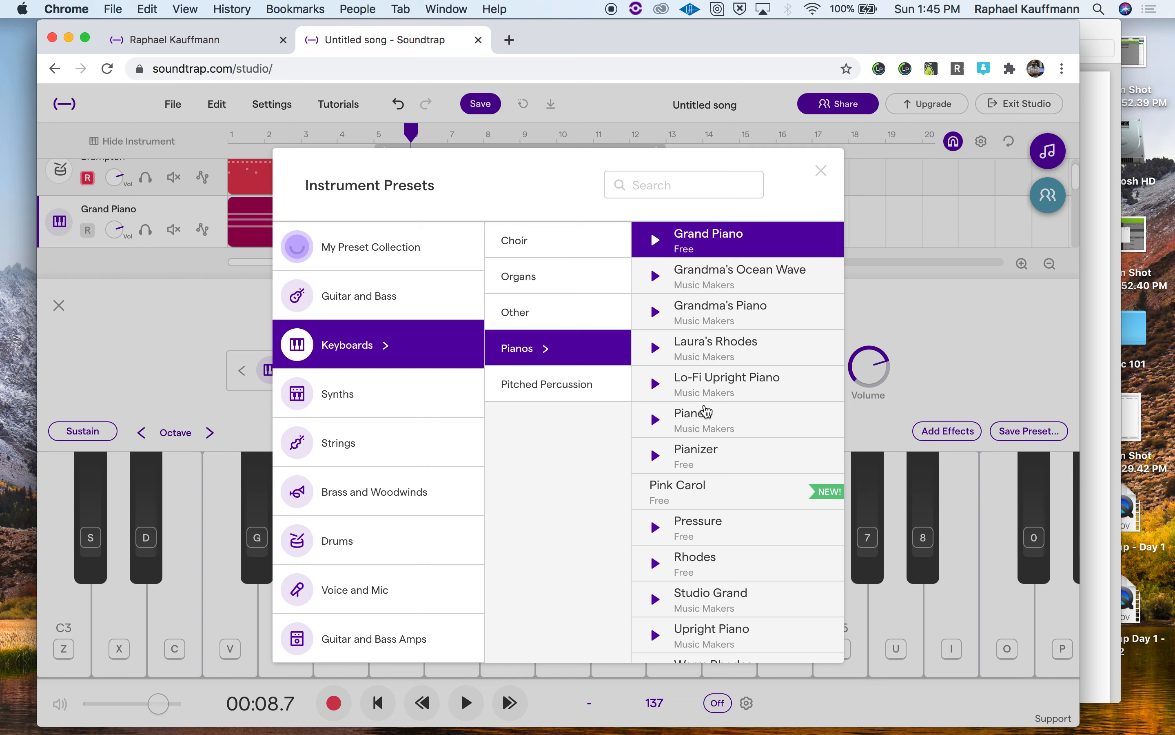
{"action": "scroll", "coordinate": [707, 412], "scroll_direction": "down", "scroll_amount": 5}
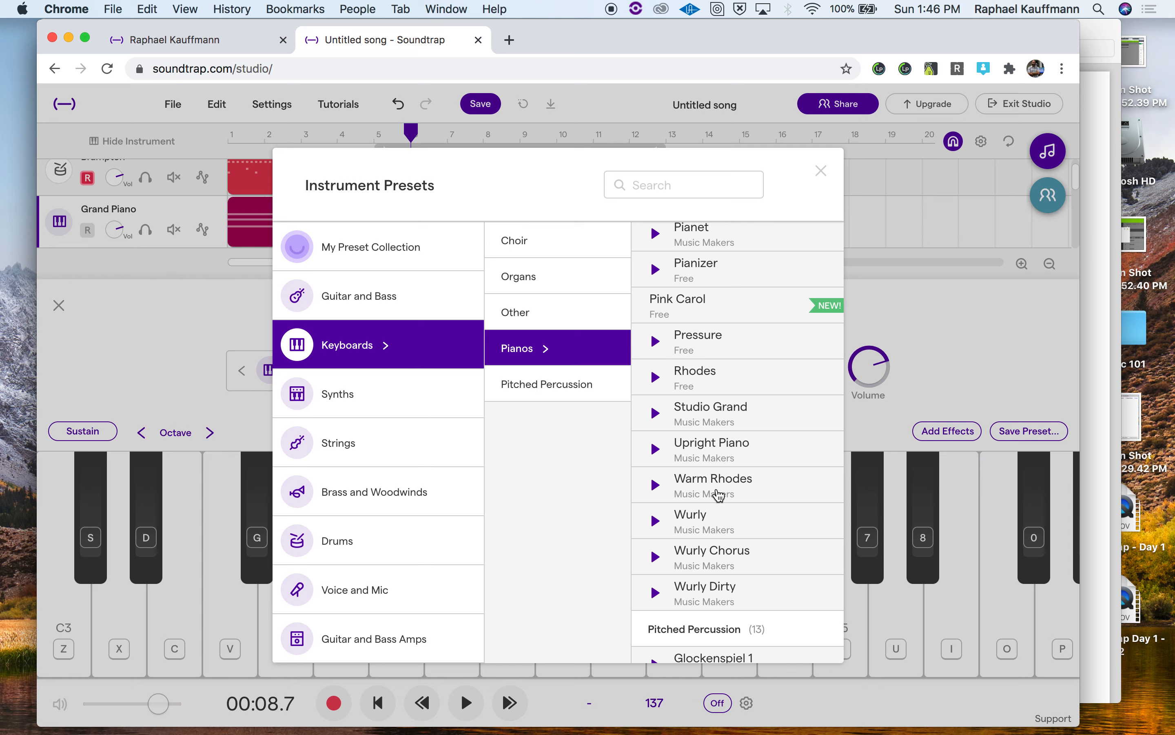
{"action": "left_click", "coordinate": [720, 486]}
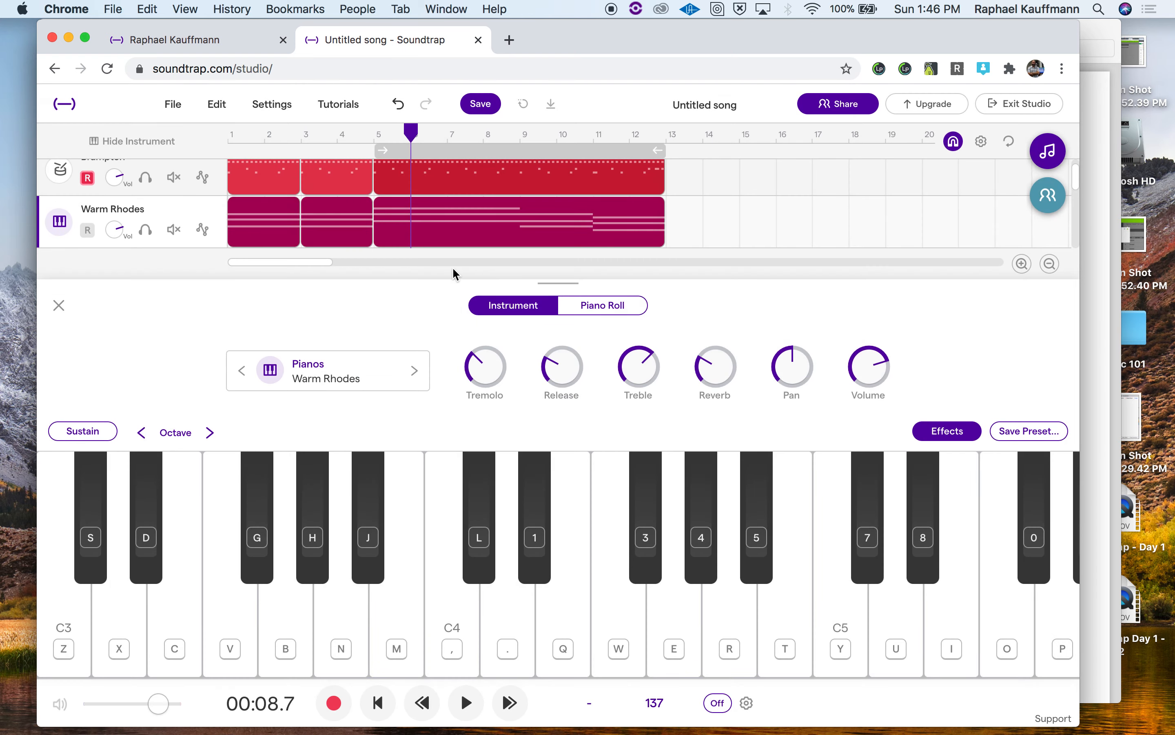
Play the song from measure 5 to hear the Warm Rhodes sound, pausing and resuming near measure 8
{"action": "left_click", "coordinate": [374, 139]}
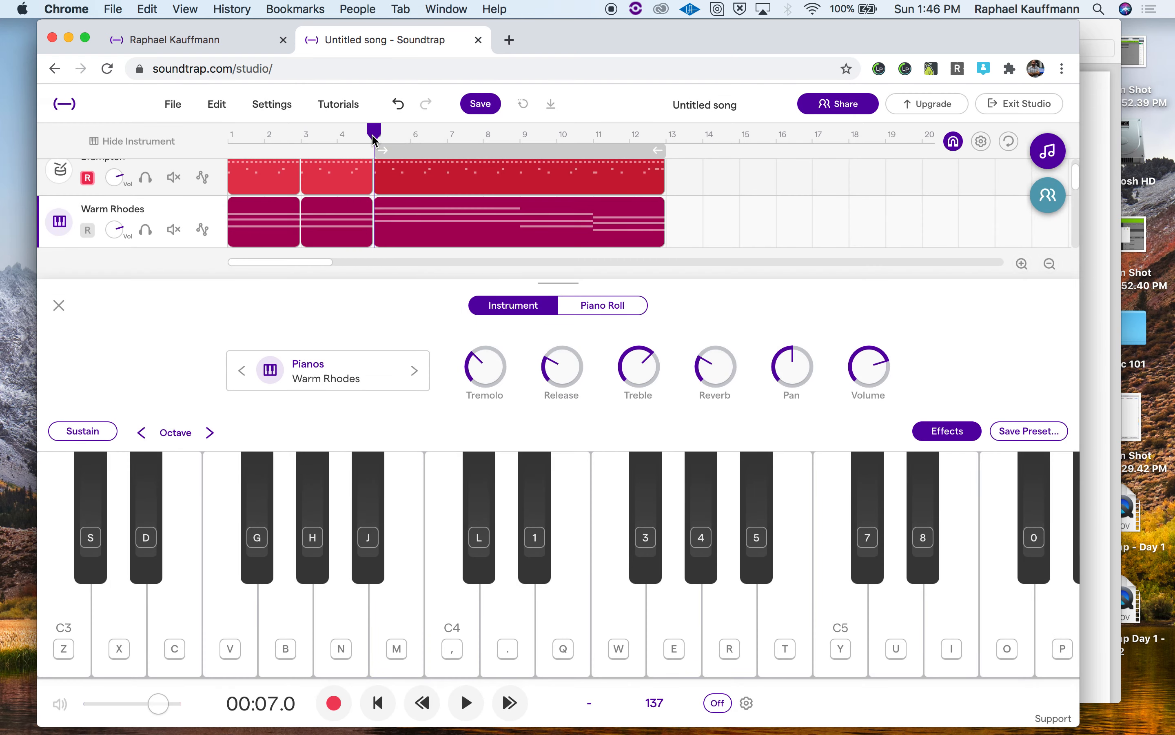
{"action": "key", "text": "space"}
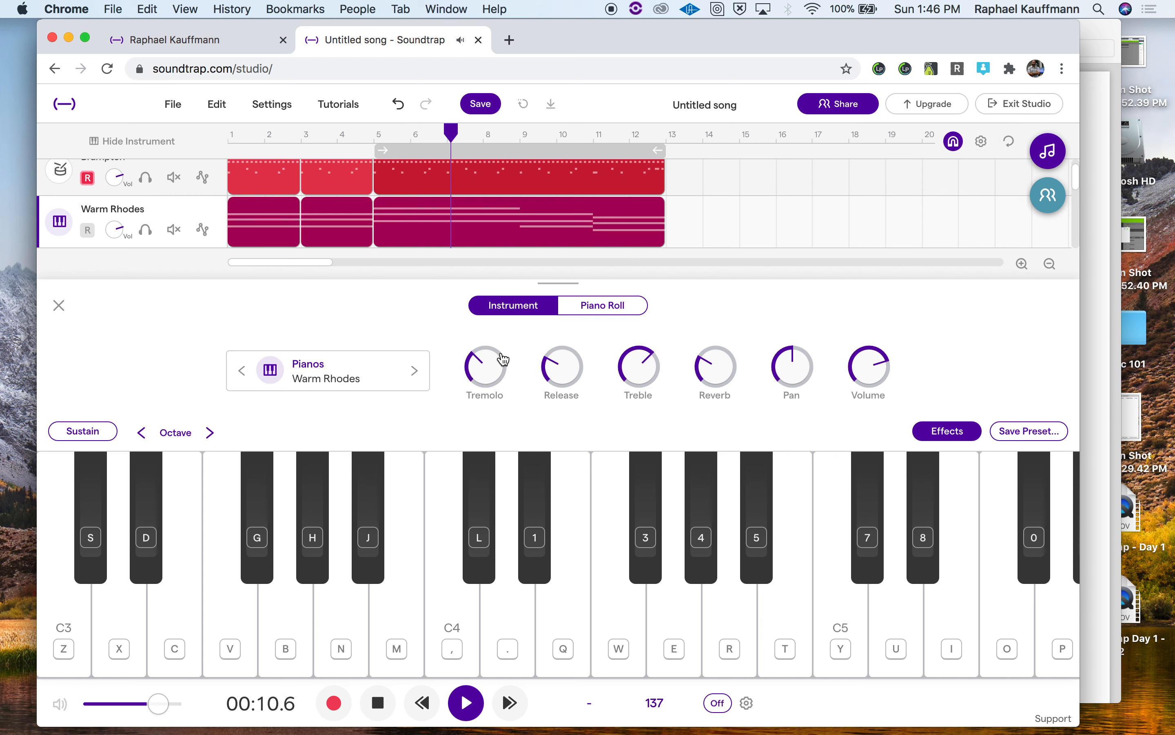
{"action": "key", "text": "space"}
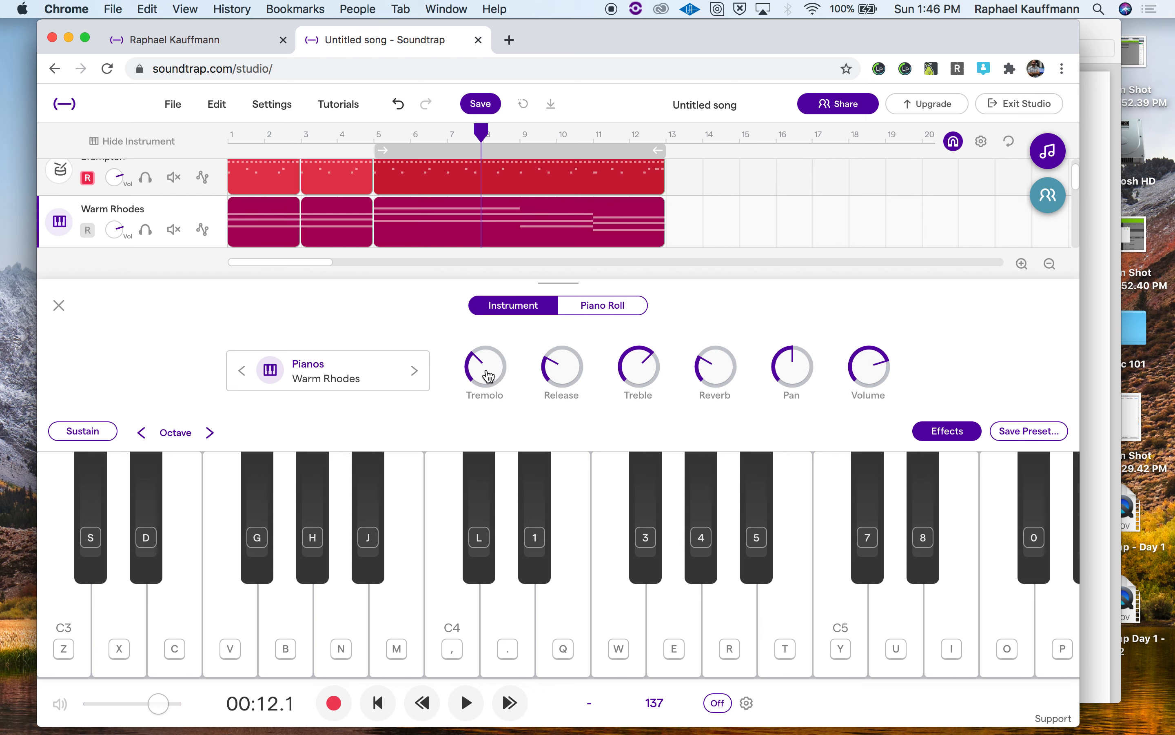
{"action": "key", "text": "space"}
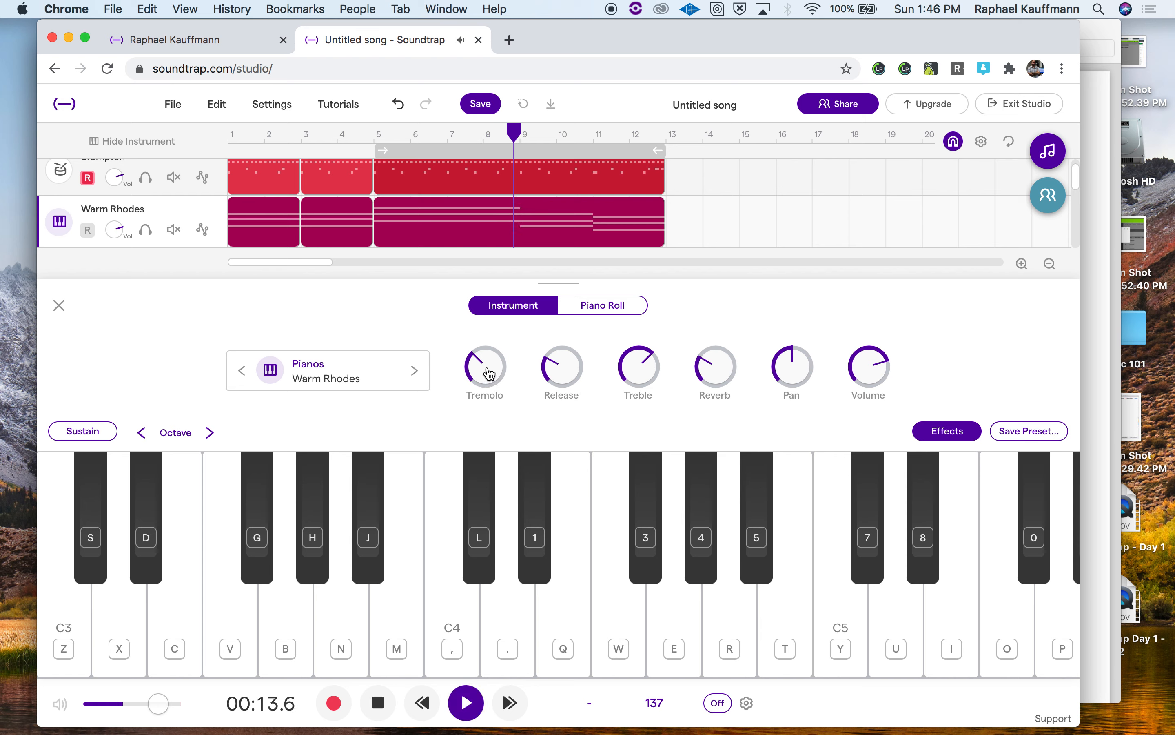
Try a lower and then progressively higher Tremolo amounts on the Warm Rhodes while replaying the song from measure 5
{"action": "left_click_drag", "start_coordinate": [488, 375], "coordinate": [478, 402]}
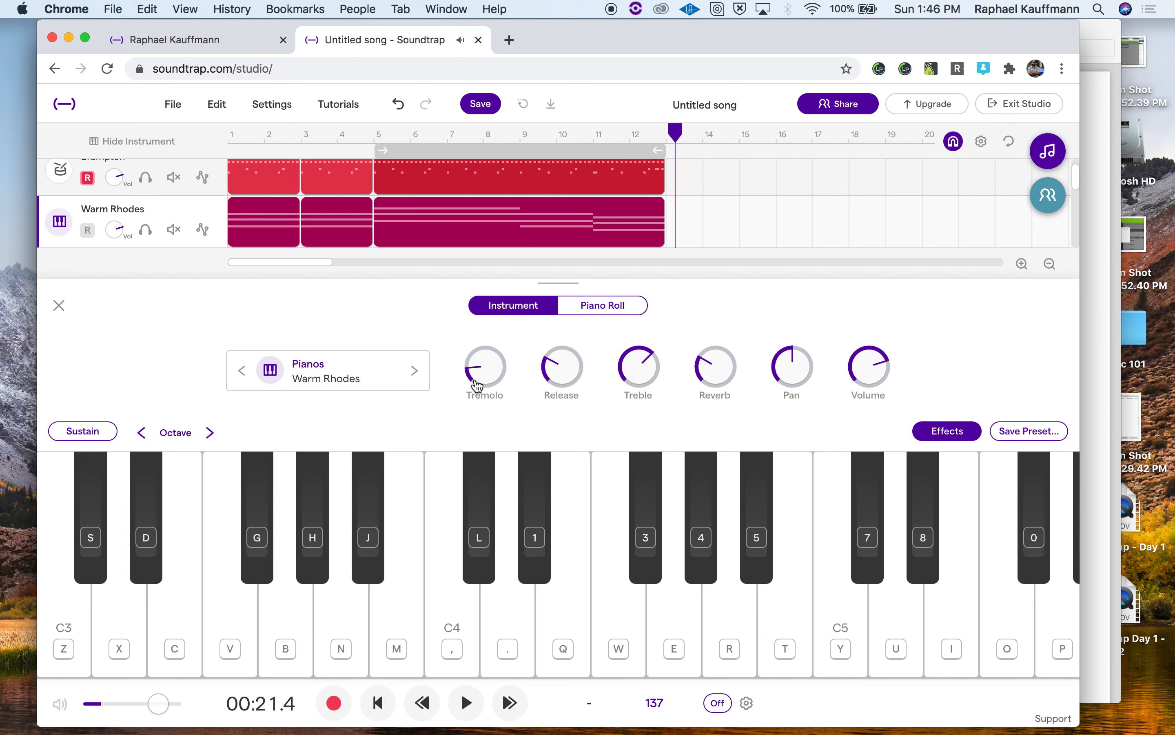
{"action": "left_click_drag", "start_coordinate": [476, 384], "coordinate": [467, 283]}
{"action": "left_click", "coordinate": [376, 140]}
{"action": "key", "text": "space"}
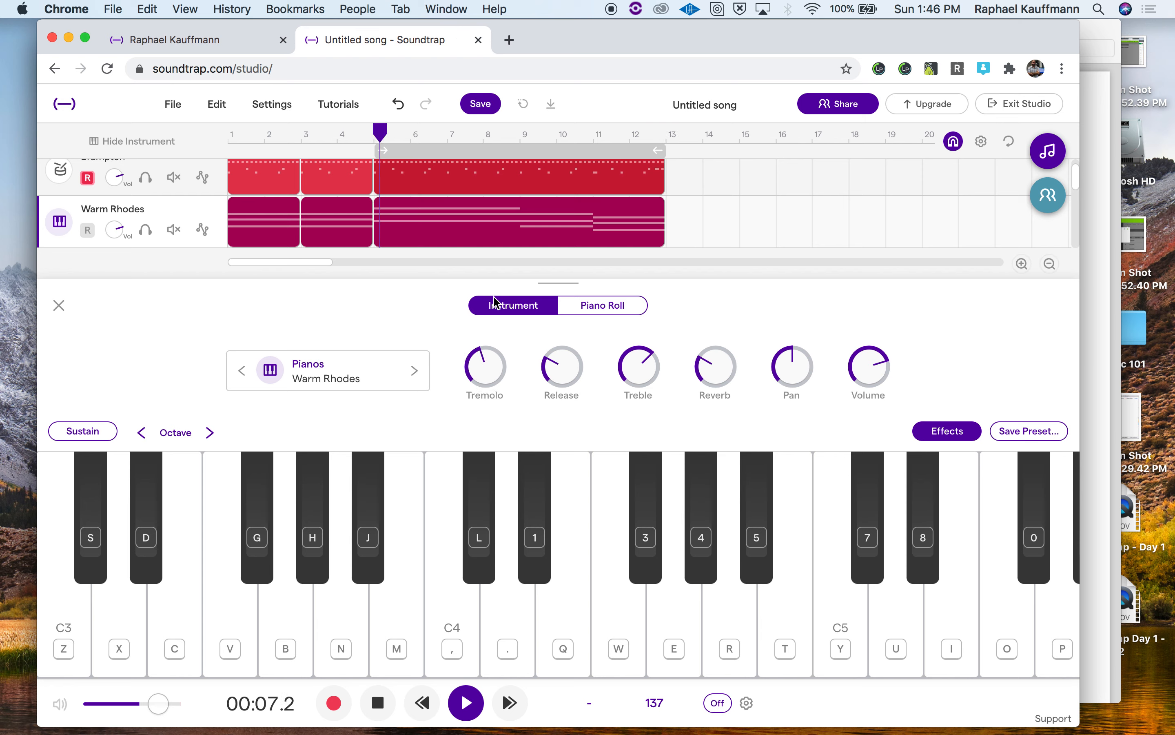
{"action": "key", "text": "space"}
{"action": "left_click_drag", "start_coordinate": [480, 348], "coordinate": [480, 304]}
{"action": "key", "text": "space"}
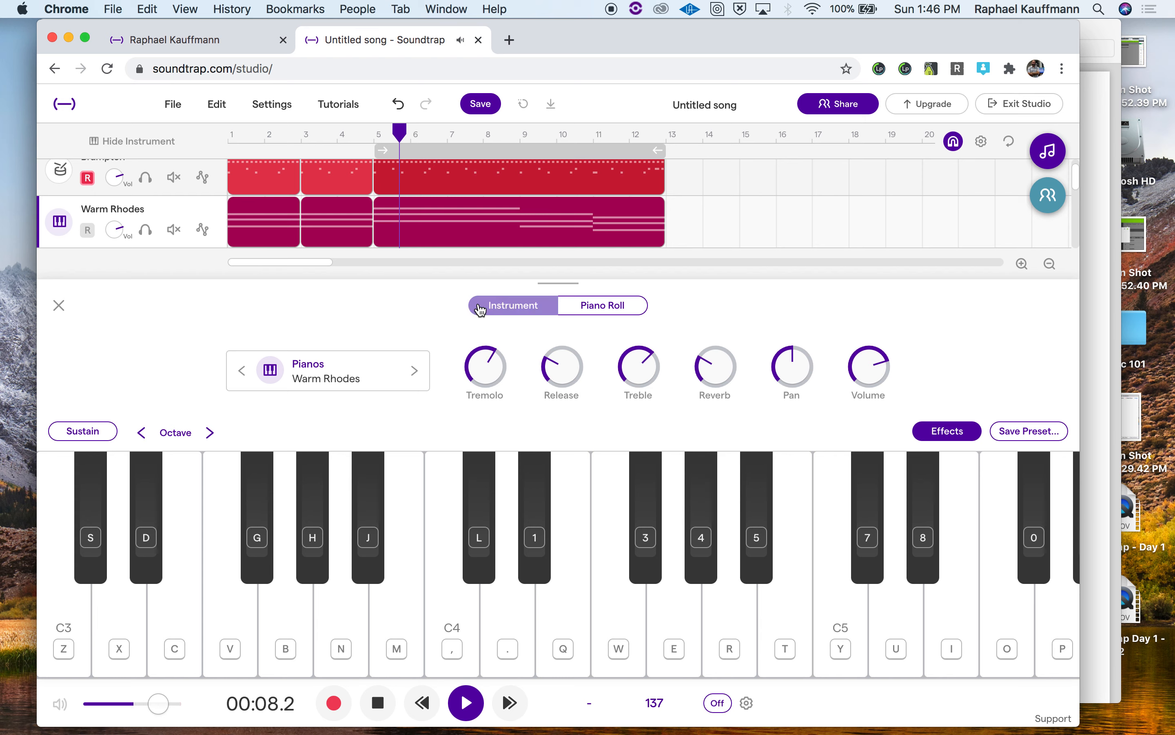
Replay from measure 5 while lowering the Warm Rhodes Tremolo to about the nine o'clock position, and close the instrument editor
{"action": "key", "text": "space"}
{"action": "left_click", "coordinate": [378, 139]}
{"action": "key", "text": "space"}
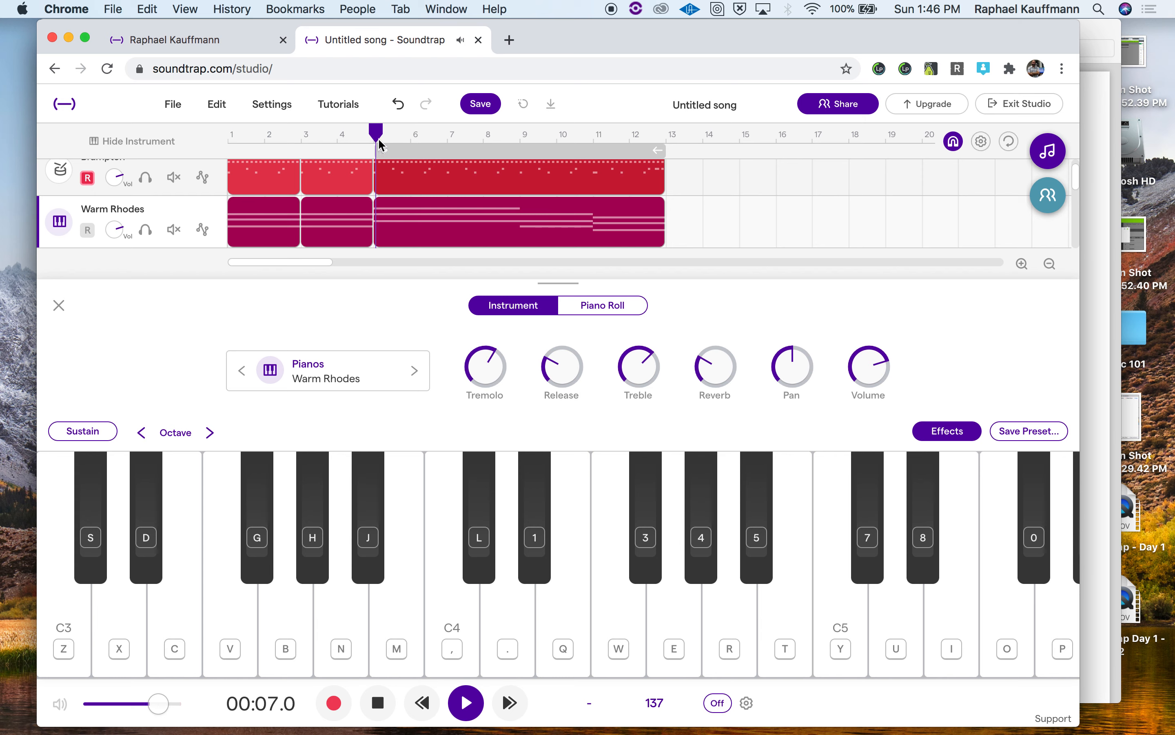
{"action": "left_click_drag", "start_coordinate": [480, 354], "coordinate": [467, 451]}
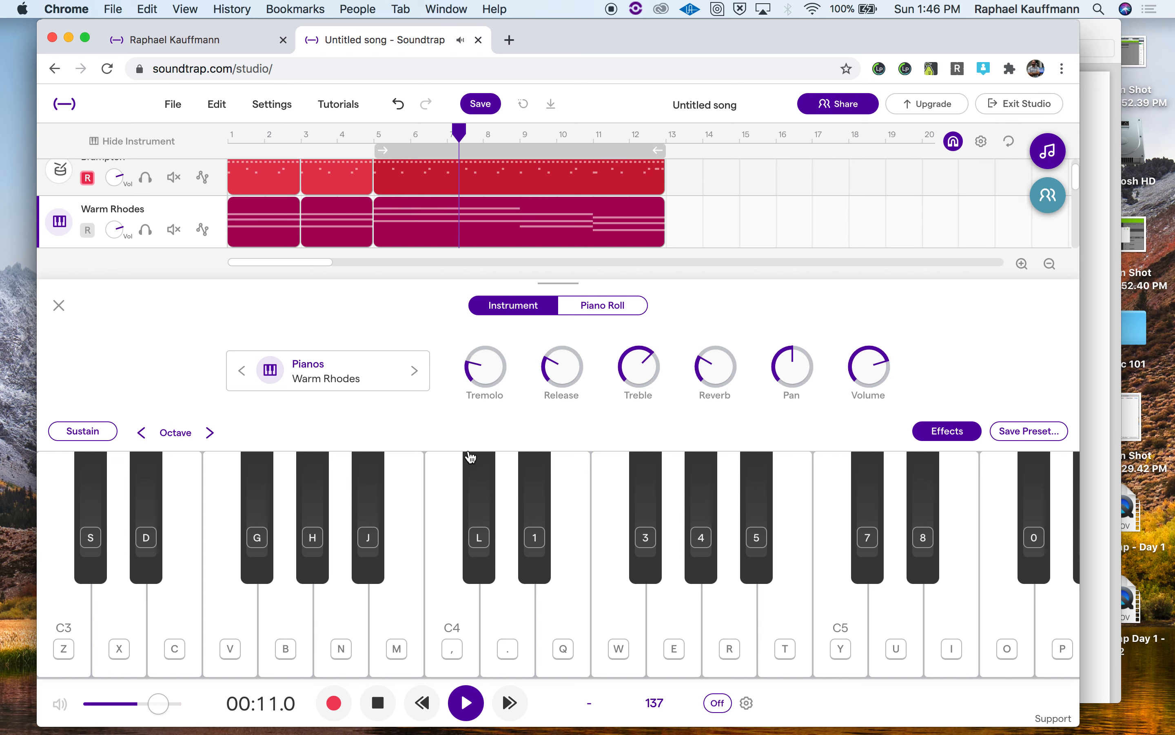
{"action": "left_click_drag", "start_coordinate": [481, 385], "coordinate": [483, 398]}
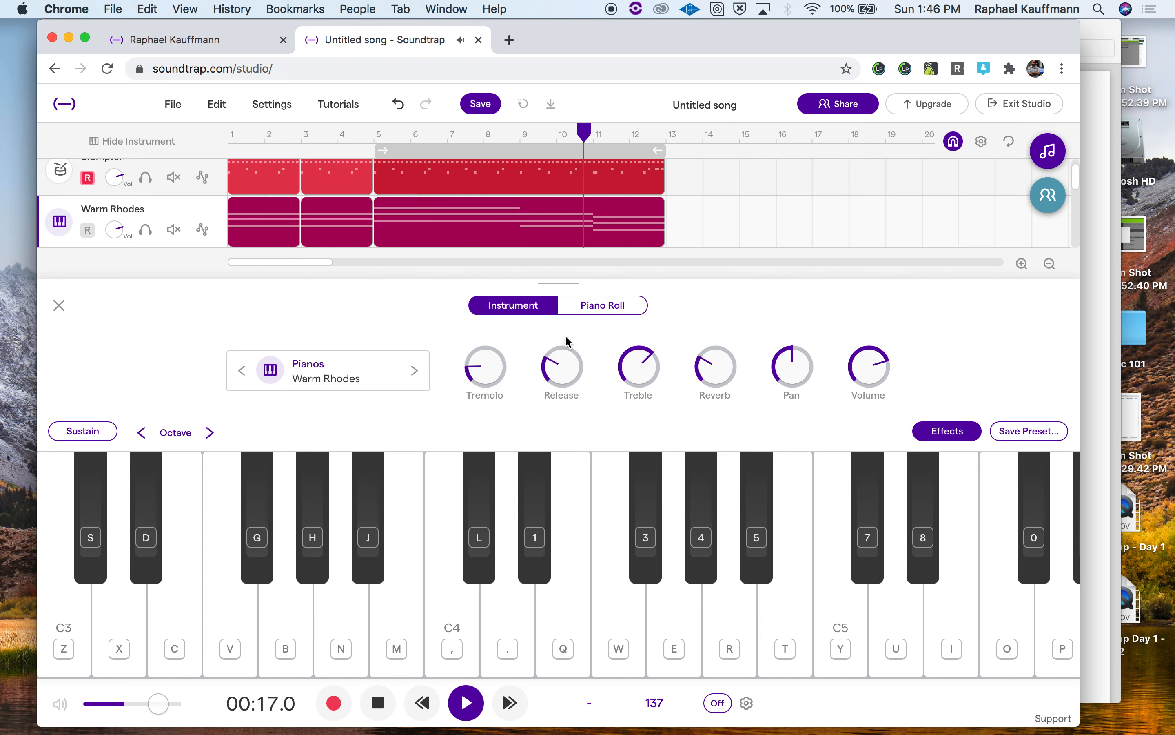
{"action": "key", "text": "space"}
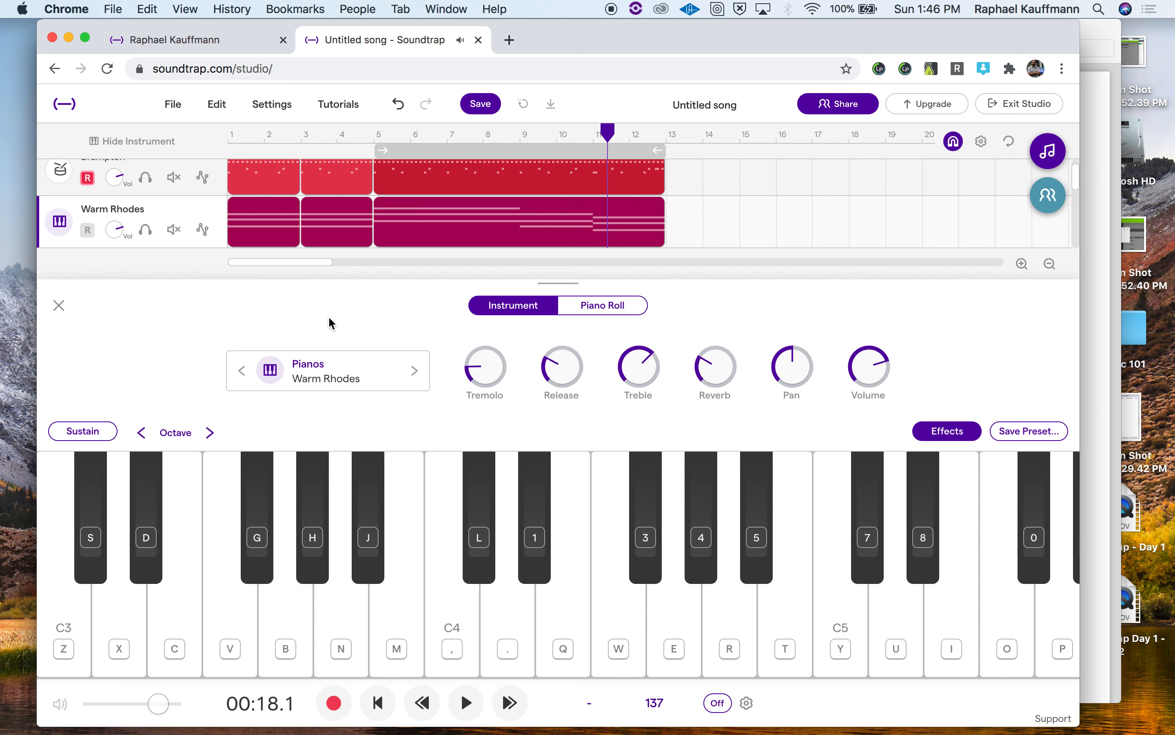
{"action": "left_click", "coordinate": [59, 305]}
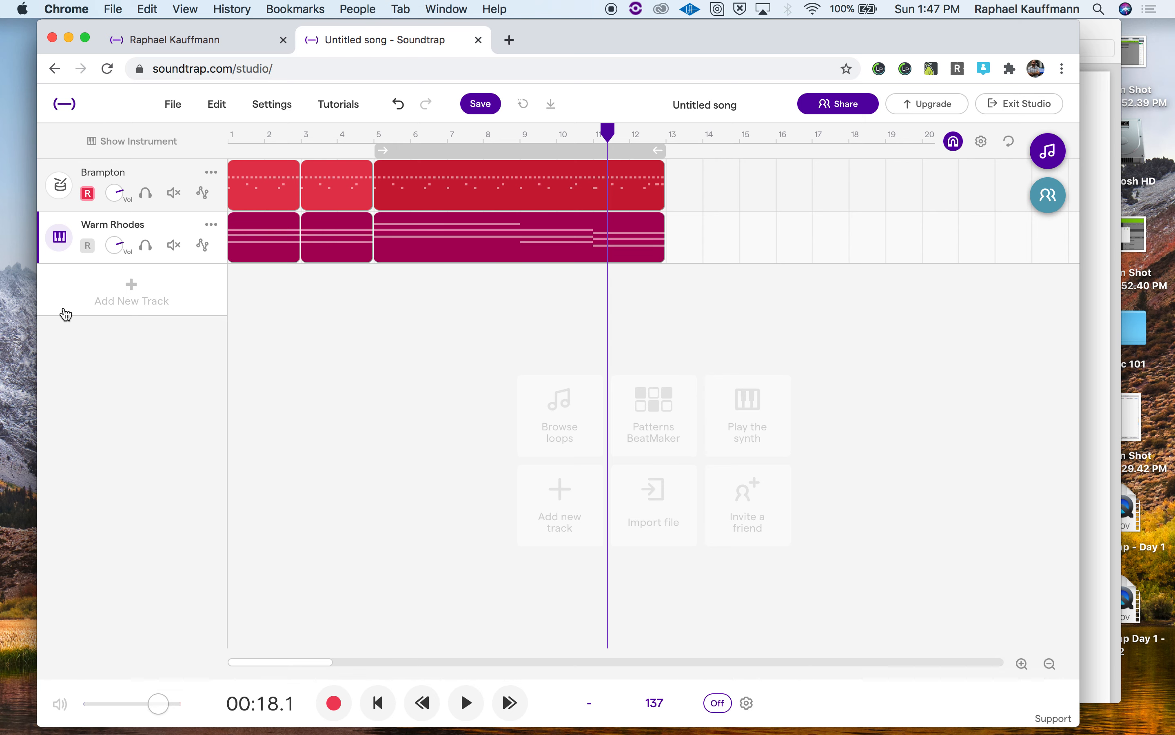
Switch to QuickTime Player, close the new screen recording and enter "Piano - Da" as its file name
{"action": "key", "text": "super+Tab"}
{"action": "key", "text": "super+Tab"}
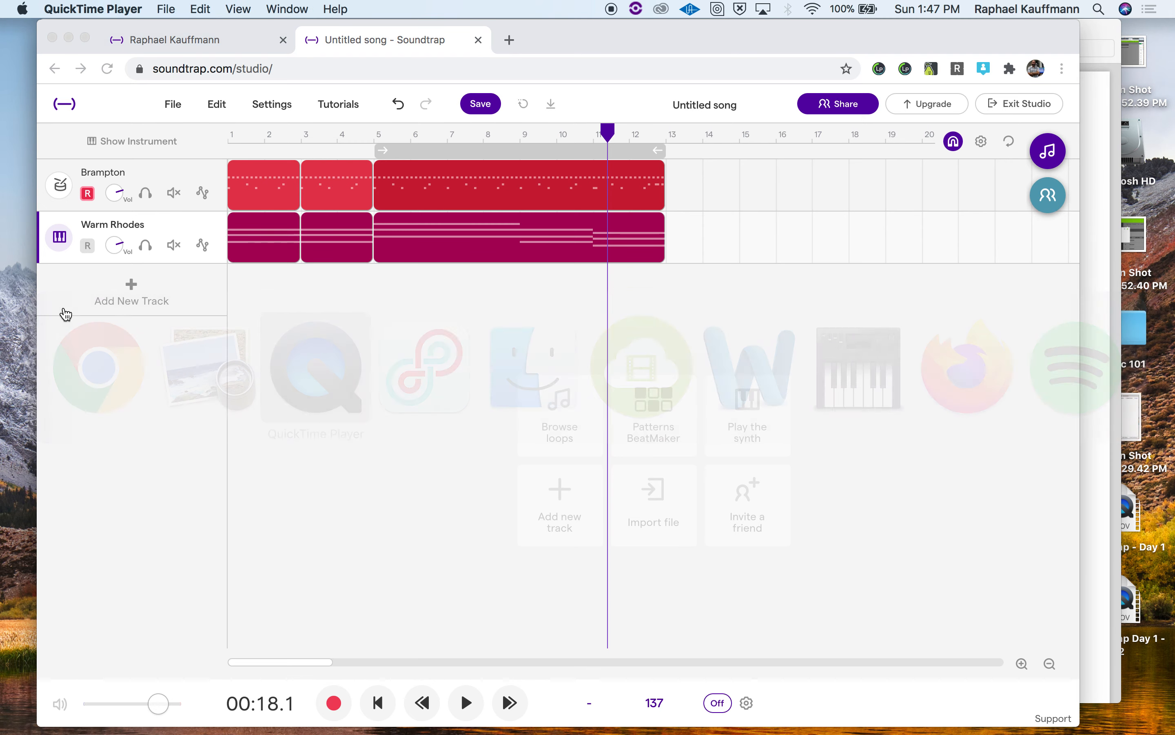
{"action": "key", "text": "super+w"}
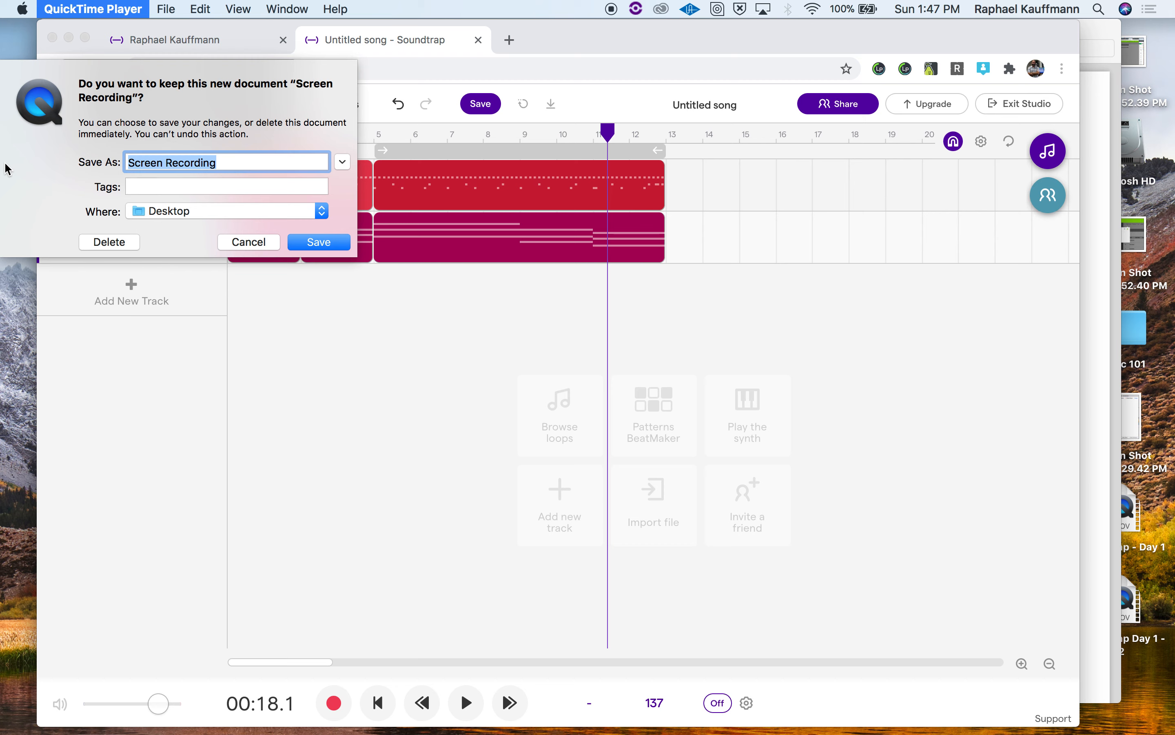
{"action": "type", "text": "Piano - Da"}
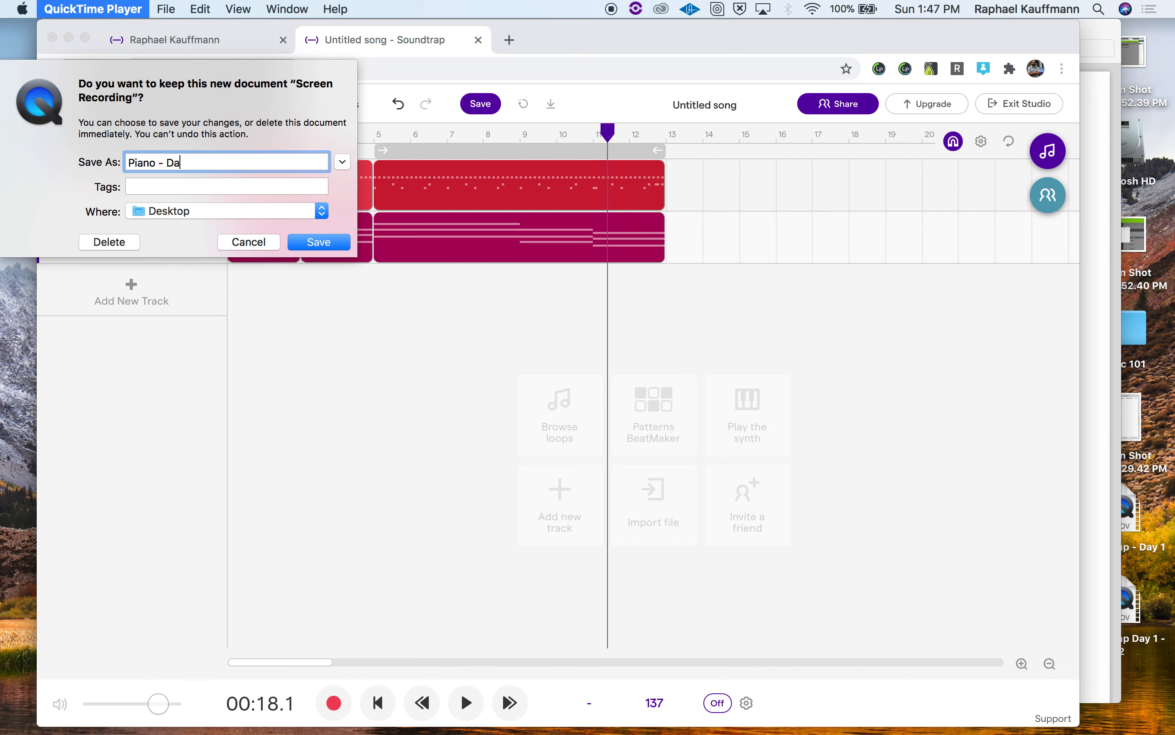